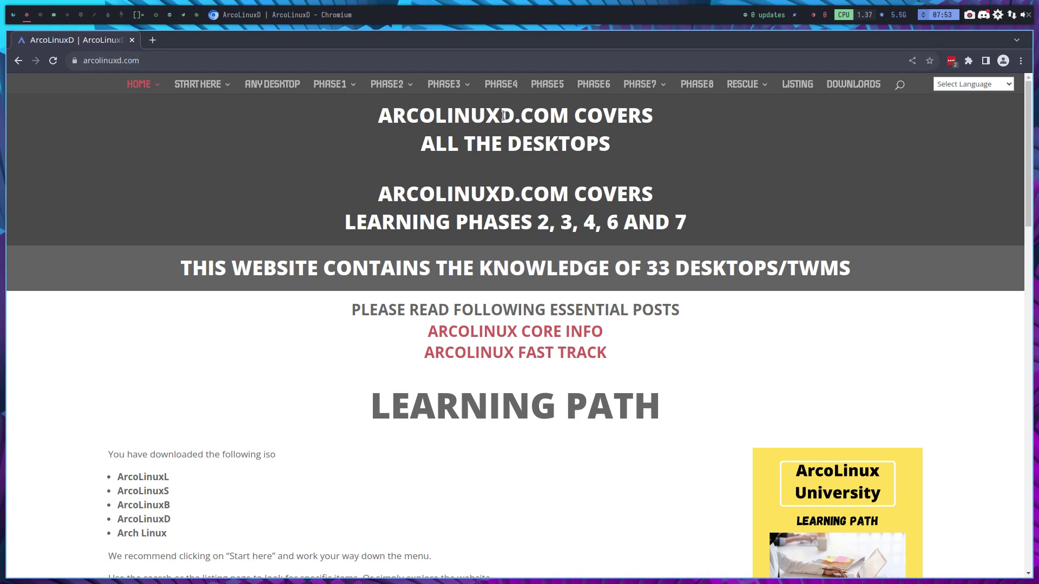
Step: Browse the PHASE menus in the arcolinuxd.com navigation bar
drag(500, 115, 514, 118)
mouse_move(336, 93)
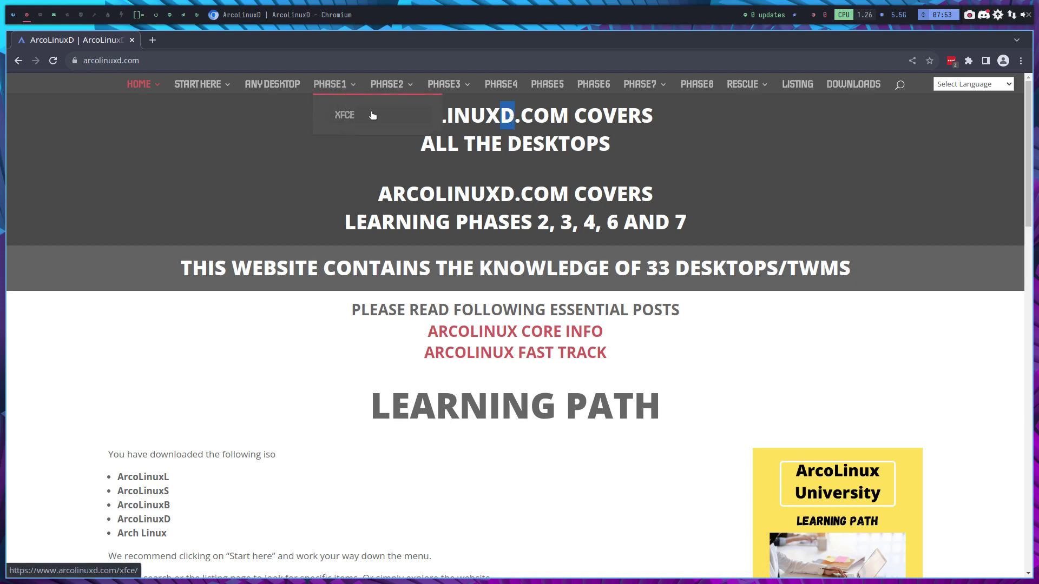
mouse_move(388, 87)
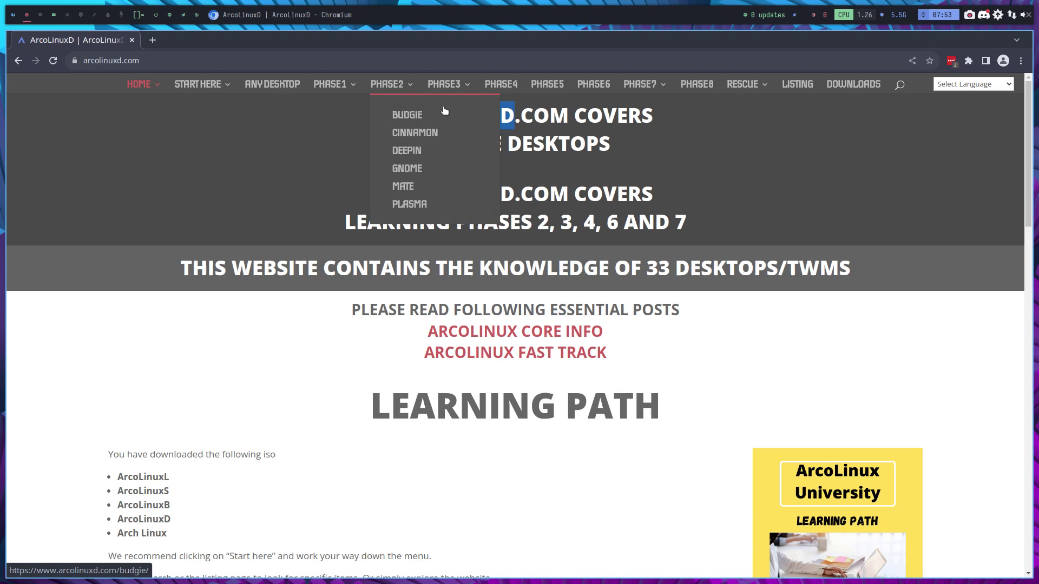
mouse_move(443, 87)
mouse_move(519, 115)
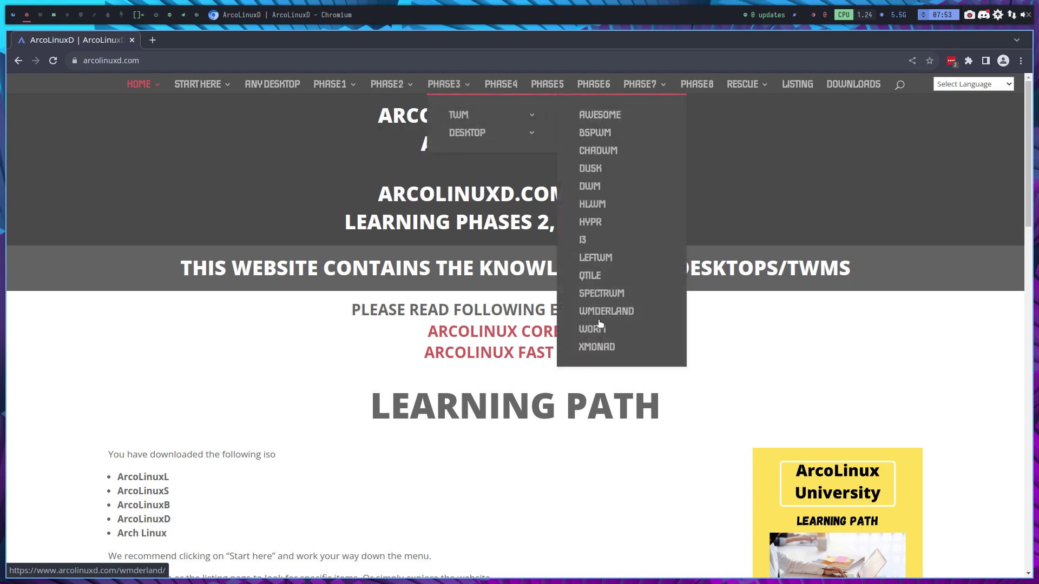
mouse_move(520, 132)
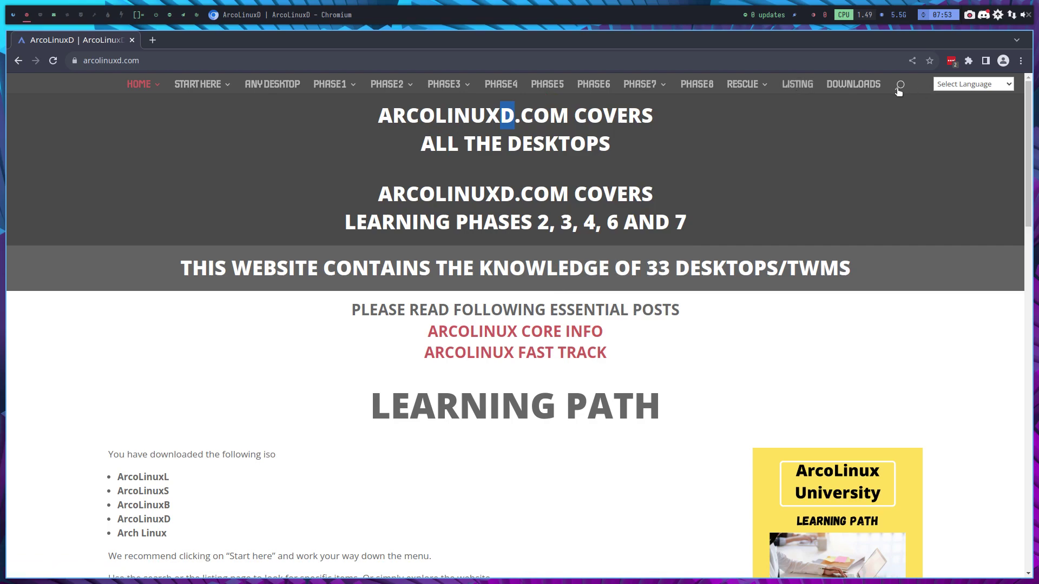
Step: Open the Listing page, scroll down to its HYPR section, then go back home
click(798, 85)
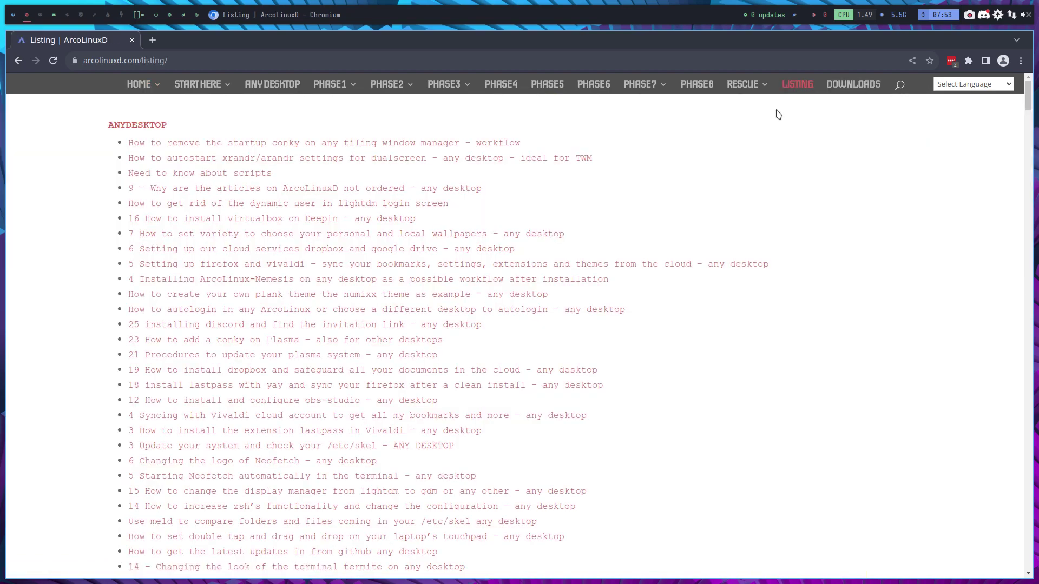
scroll(741, 244, down, 20)
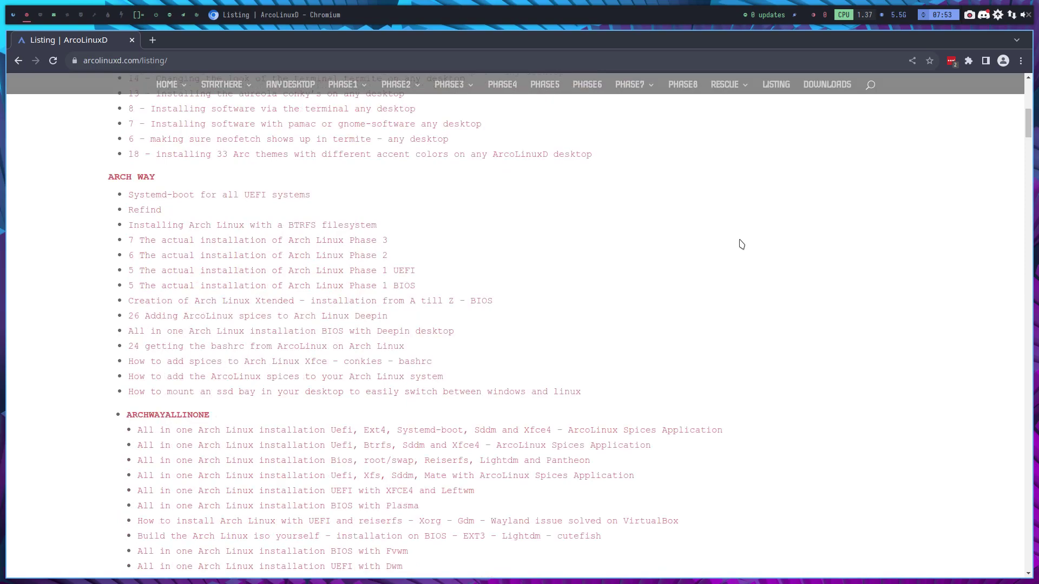
scroll(741, 244, down, 20)
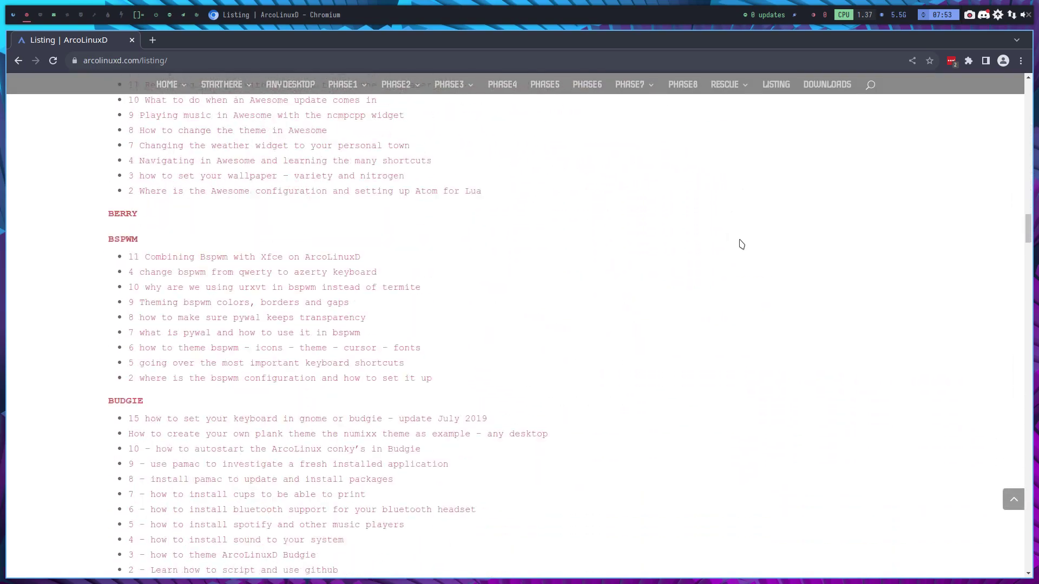
scroll(741, 244, down, 20)
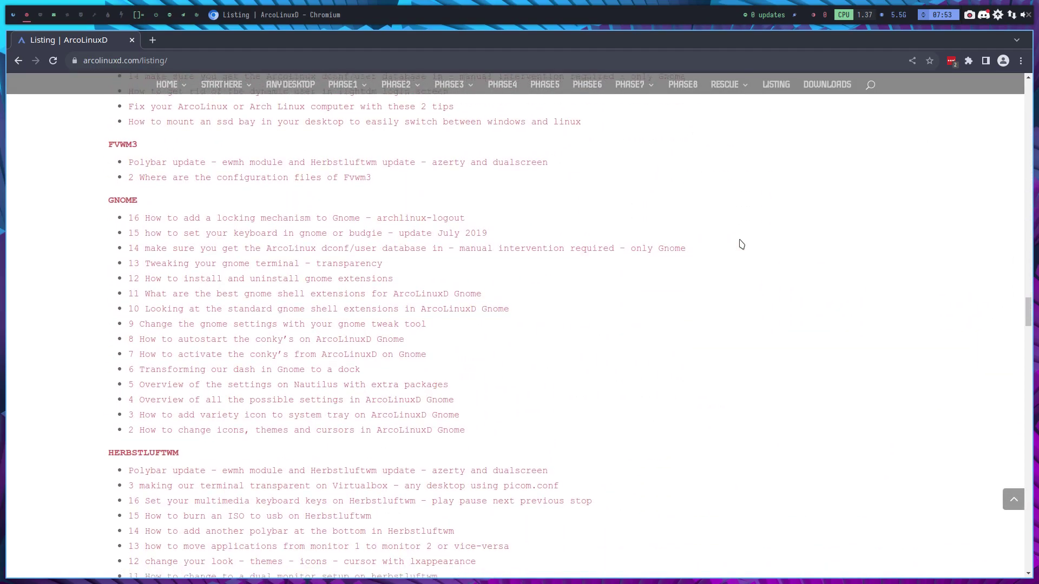
scroll(741, 244, down, 5)
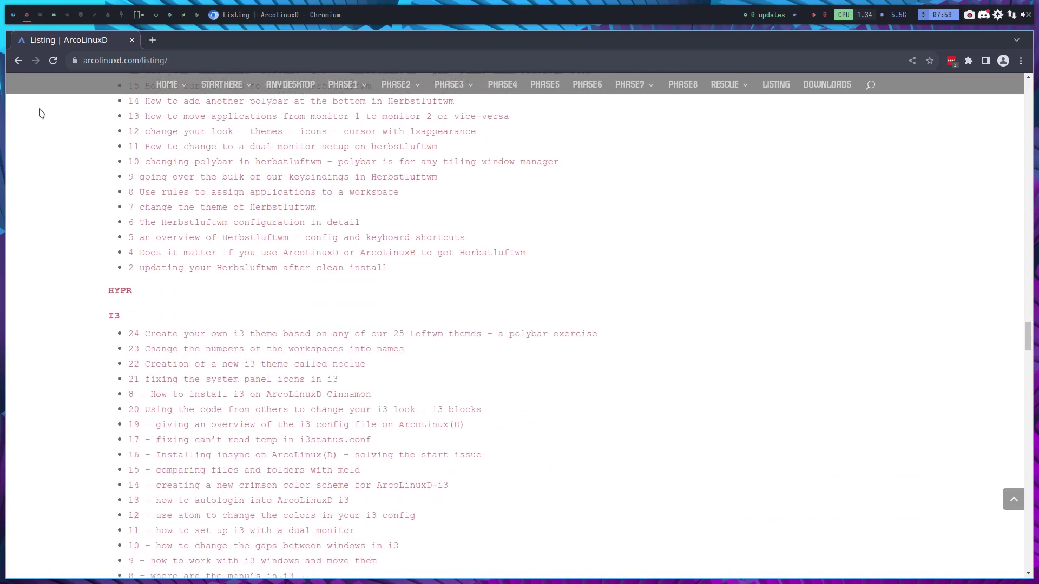
click(18, 60)
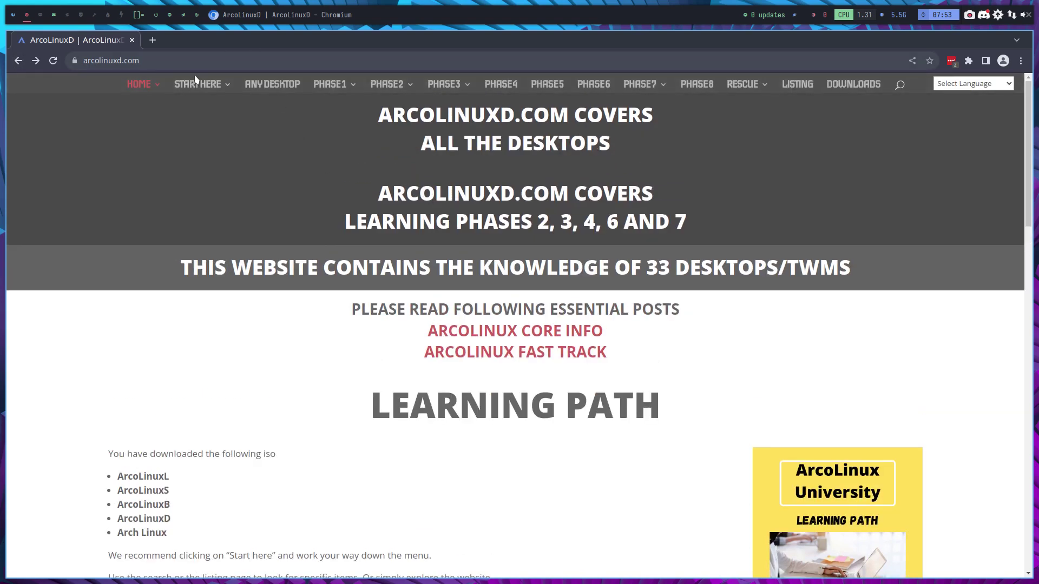
Step: Open STARTHERE > ALL INSTALLATION VIDEOS and highlight the 'most bare ISO' heading phrase
mouse_move(197, 82)
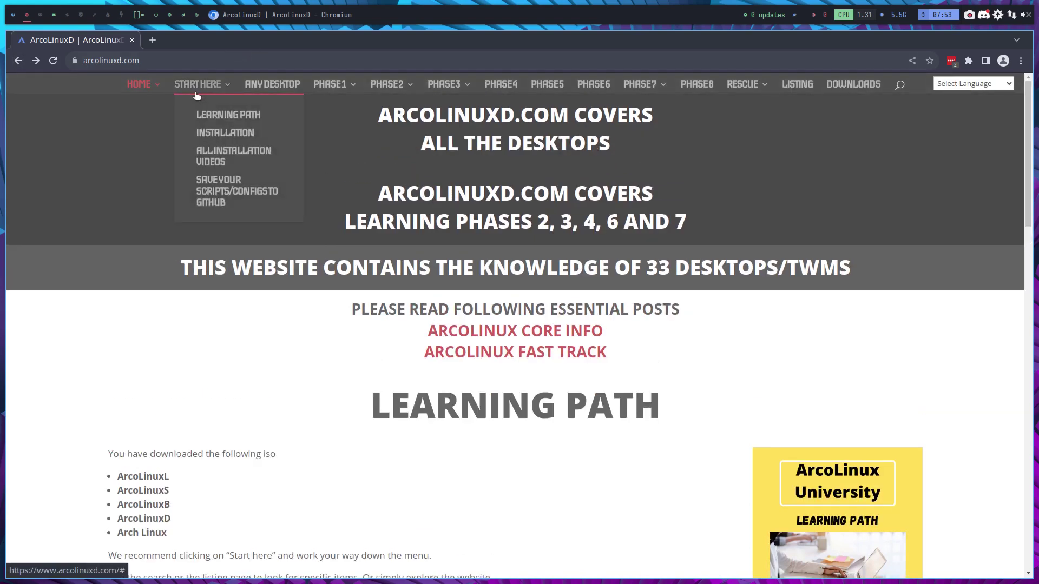
click(215, 155)
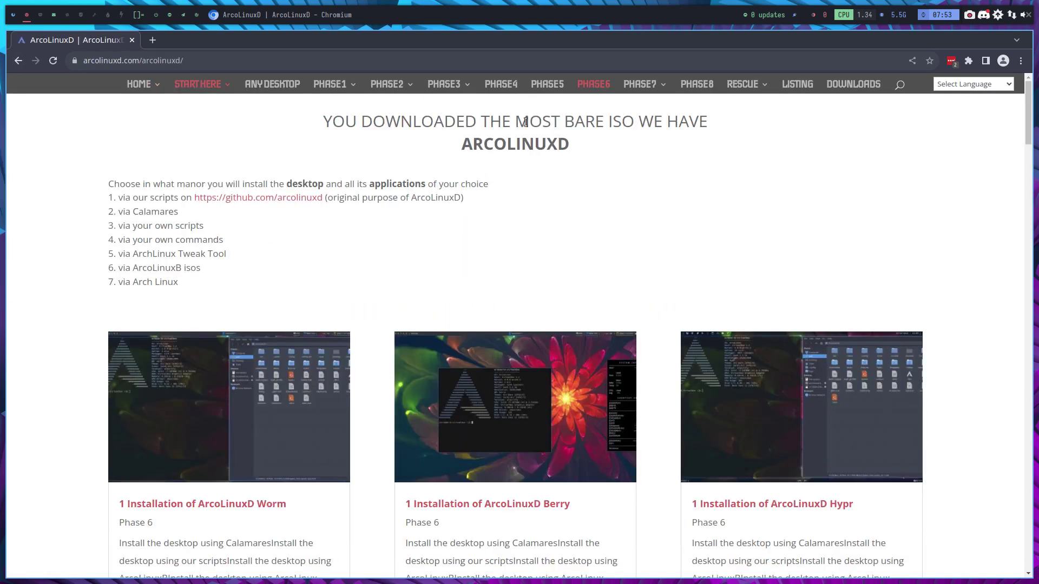
drag(529, 121, 622, 122)
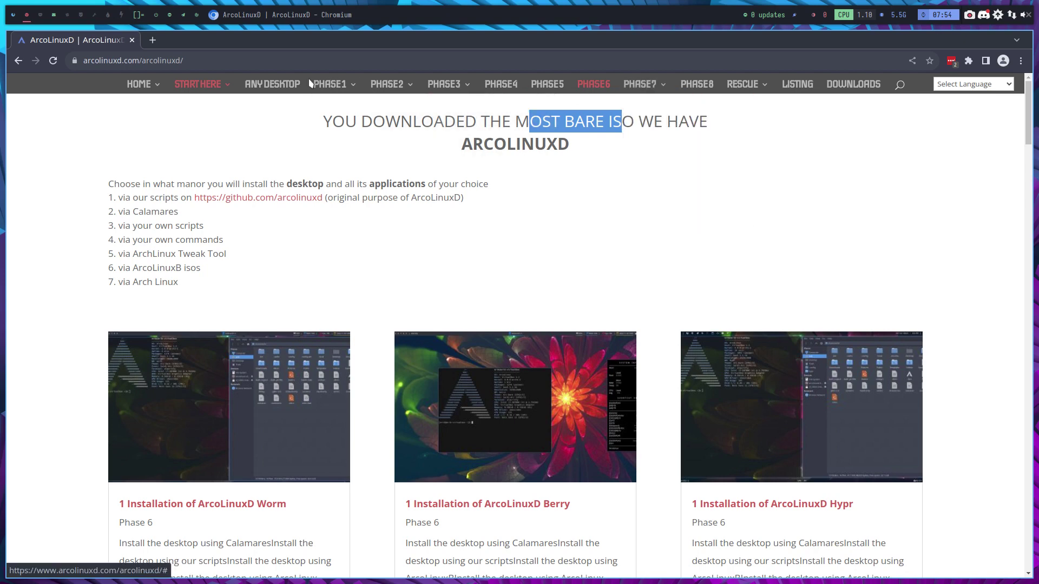
mouse_move(697, 224)
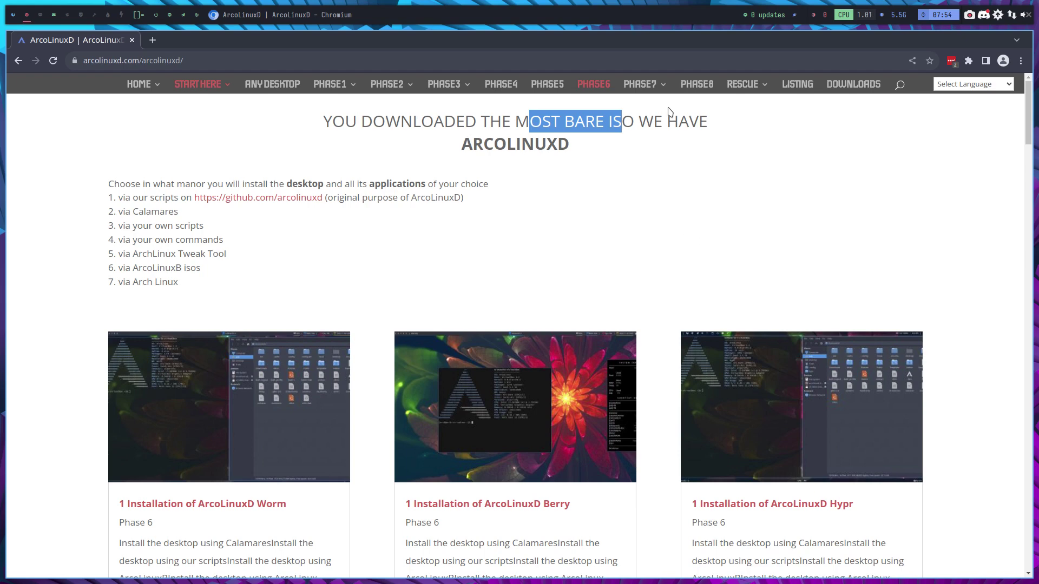
mouse_move(661, 91)
mouse_move(666, 135)
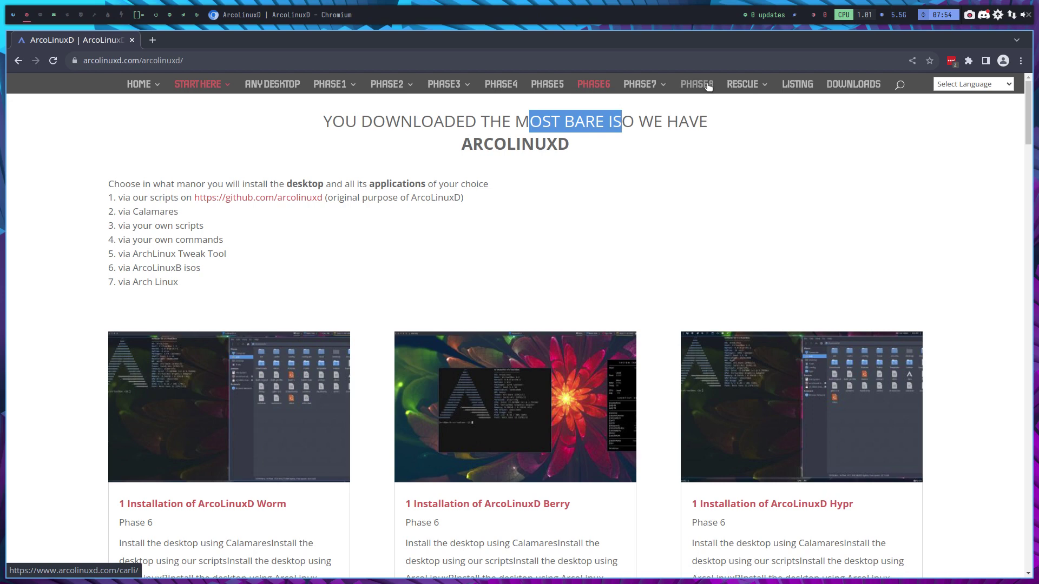
click(433, 249)
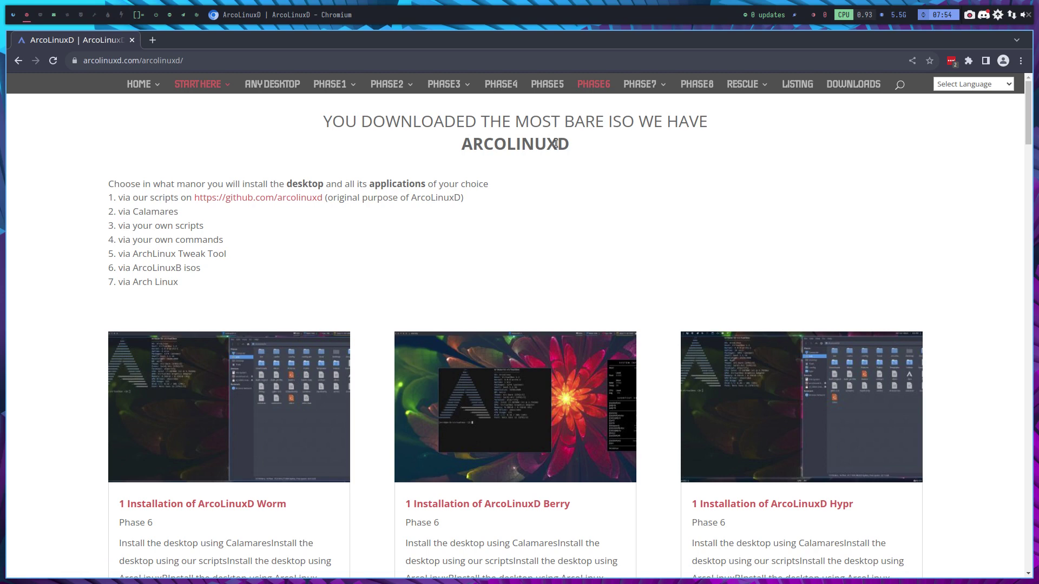
mouse_move(348, 92)
Step: Scroll through the Phase 6 Worm, Berry and Hypr installation cards
scroll(501, 240, down, 3)
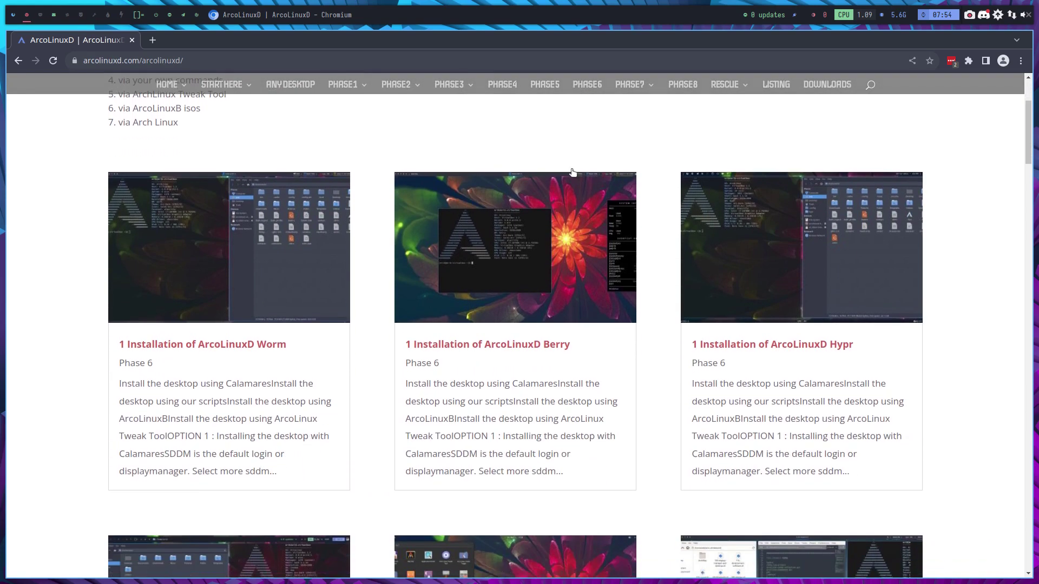
scroll(652, 364, down, 10)
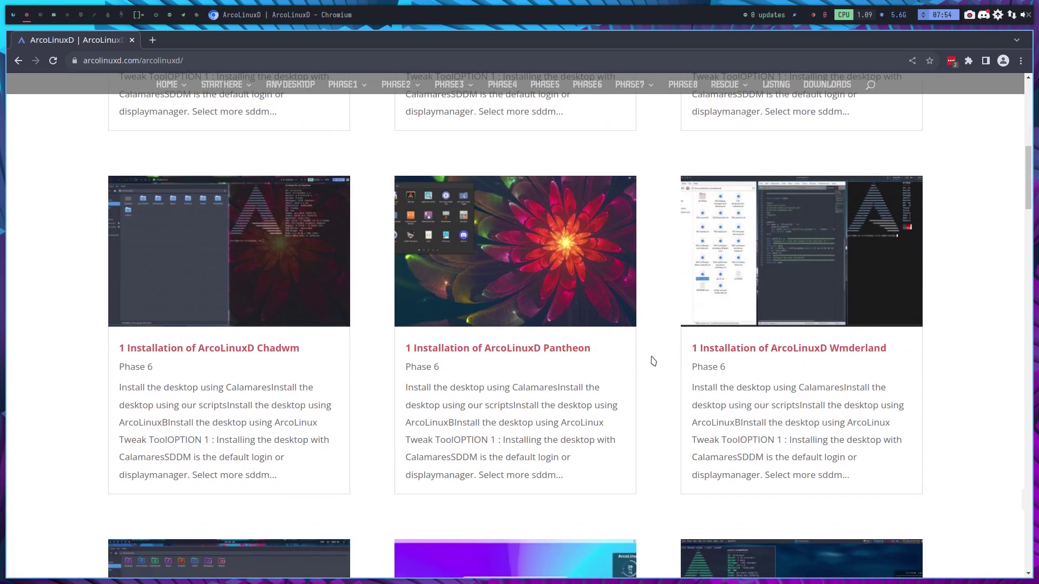
scroll(653, 361, down, 2)
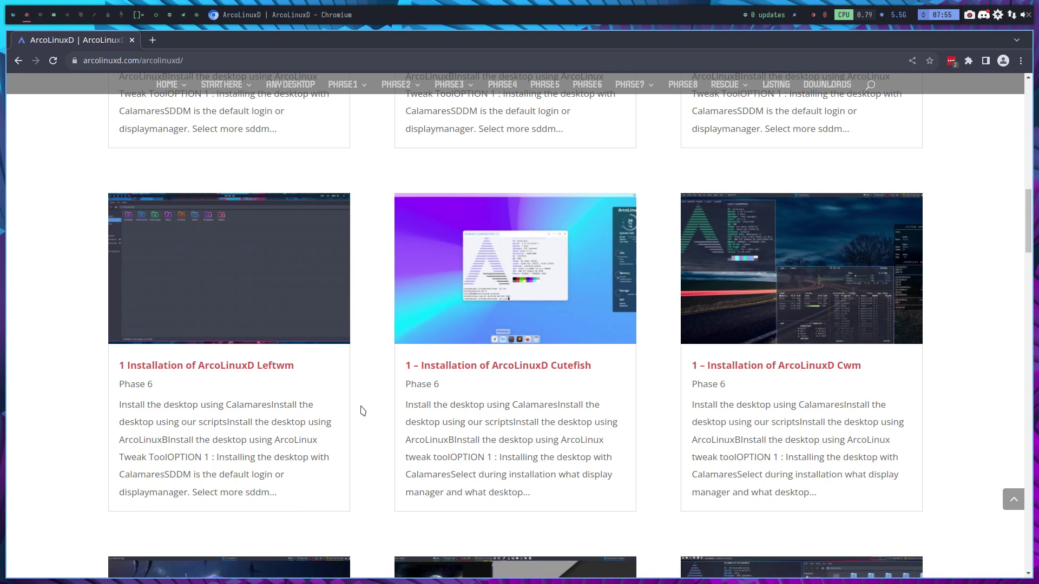
scroll(362, 411, down, 5)
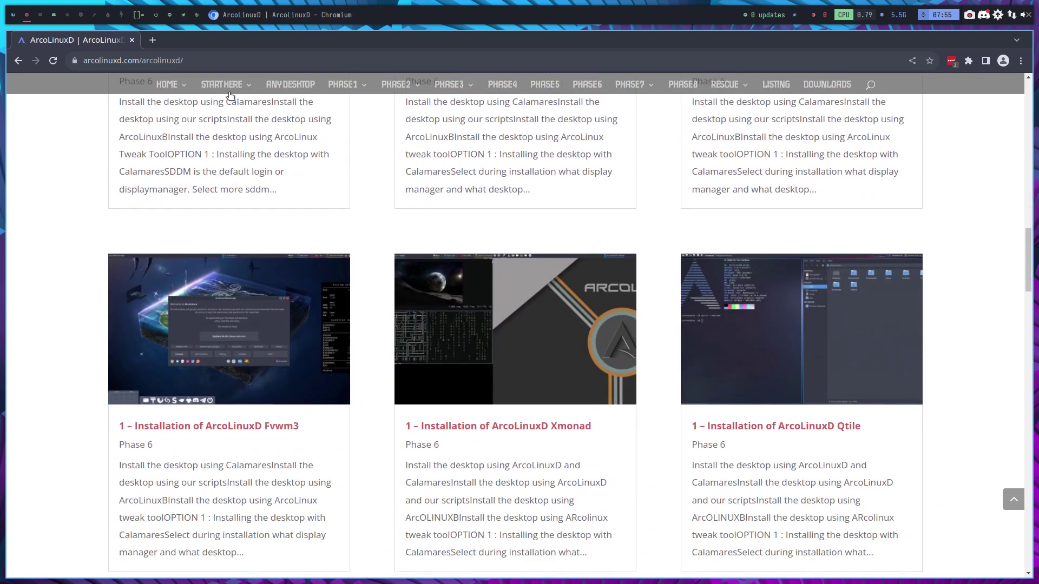
mouse_move(232, 88)
Step: Skim the git and github tutorial, then return to ALL INSTALLATION VIDEOS
click(253, 190)
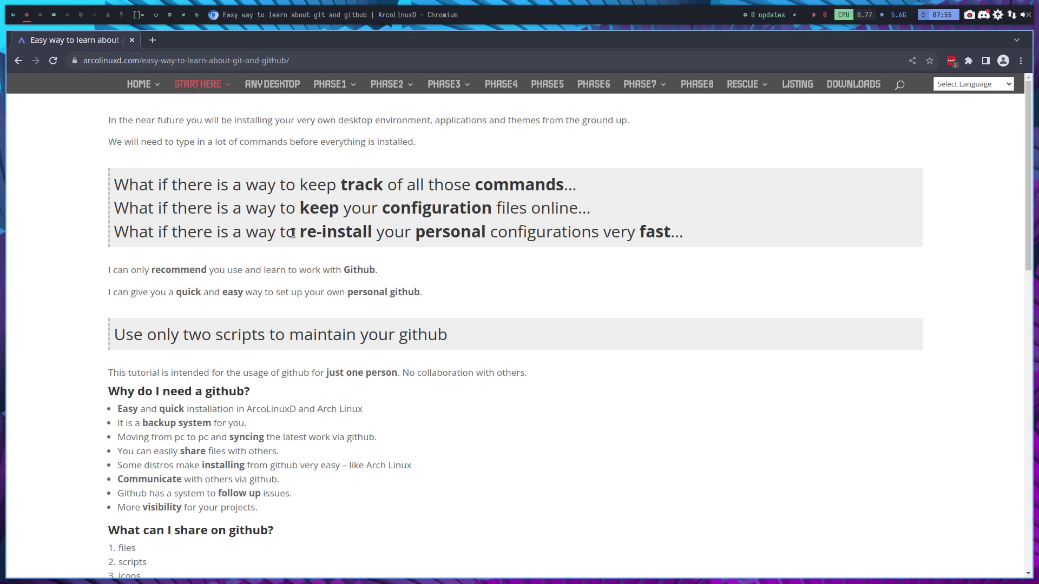
scroll(292, 233, down, 1)
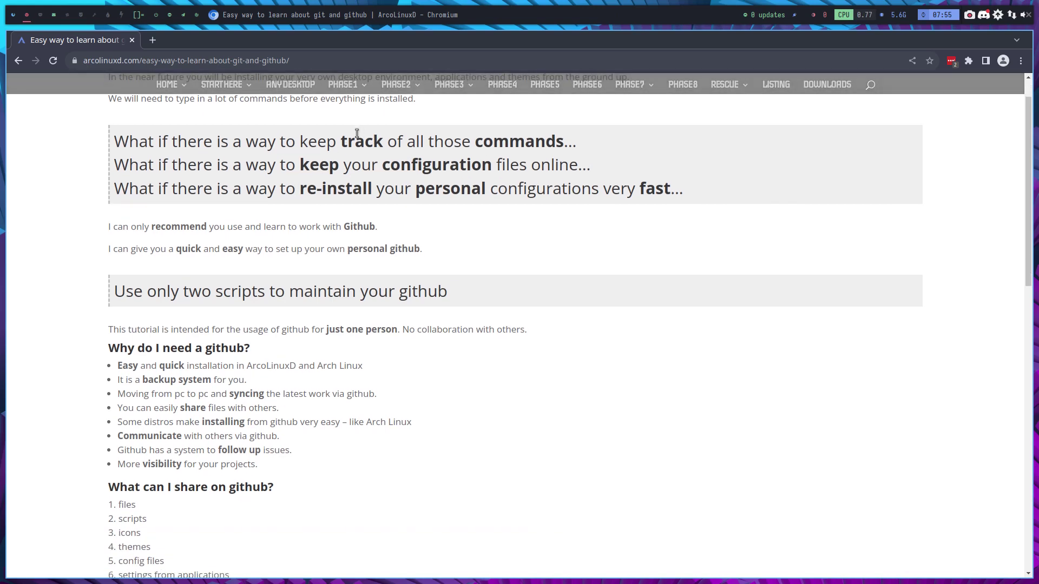
scroll(300, 403, down, 5)
scroll(303, 406, up, 6)
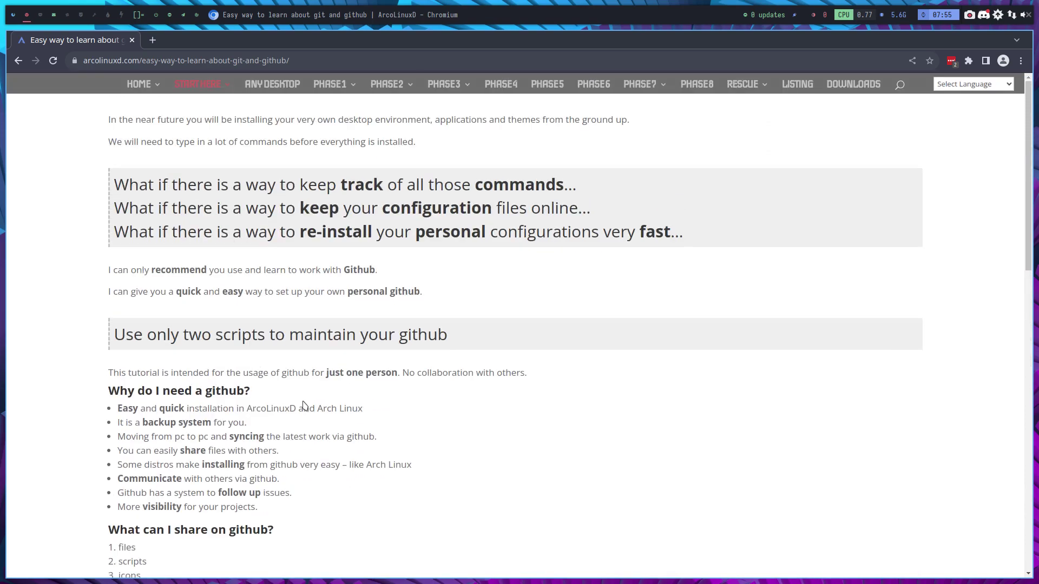
mouse_move(207, 95)
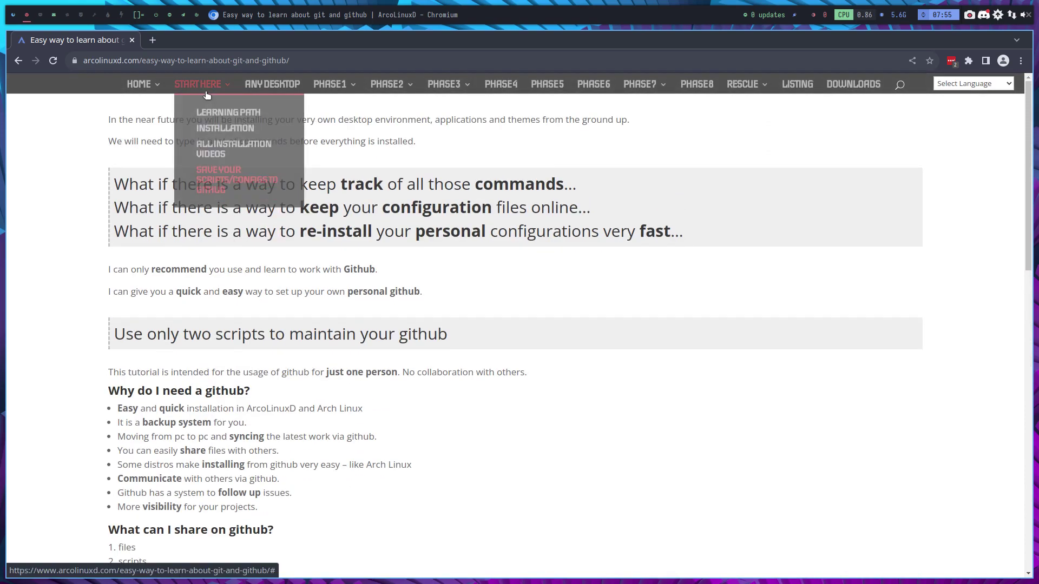
click(208, 150)
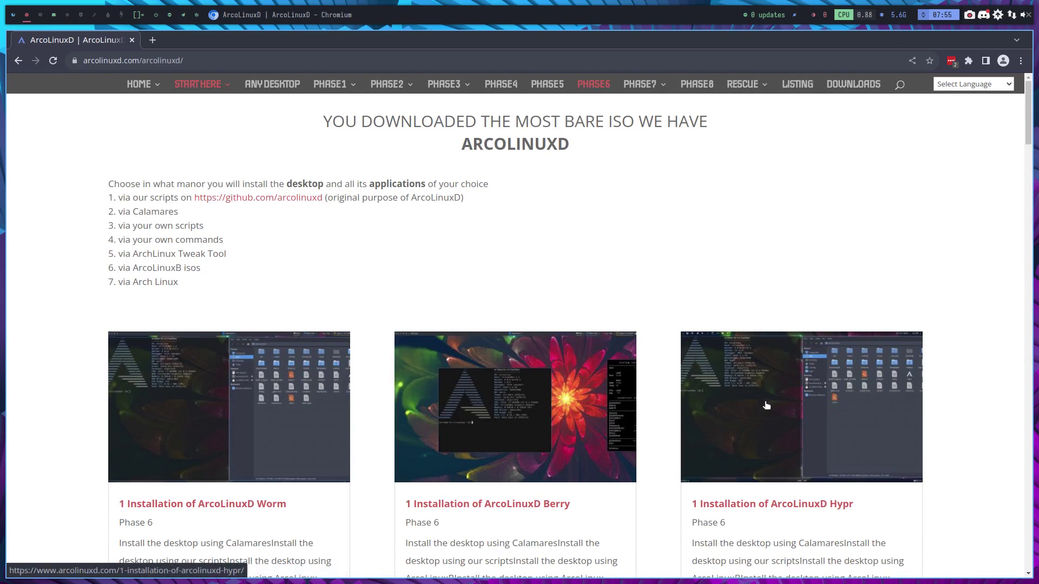
Step: Open the Hypr installation guide, scroll to Option 1 Calamares, then switch to workspace 3
click(747, 437)
scroll(378, 352, down, 3)
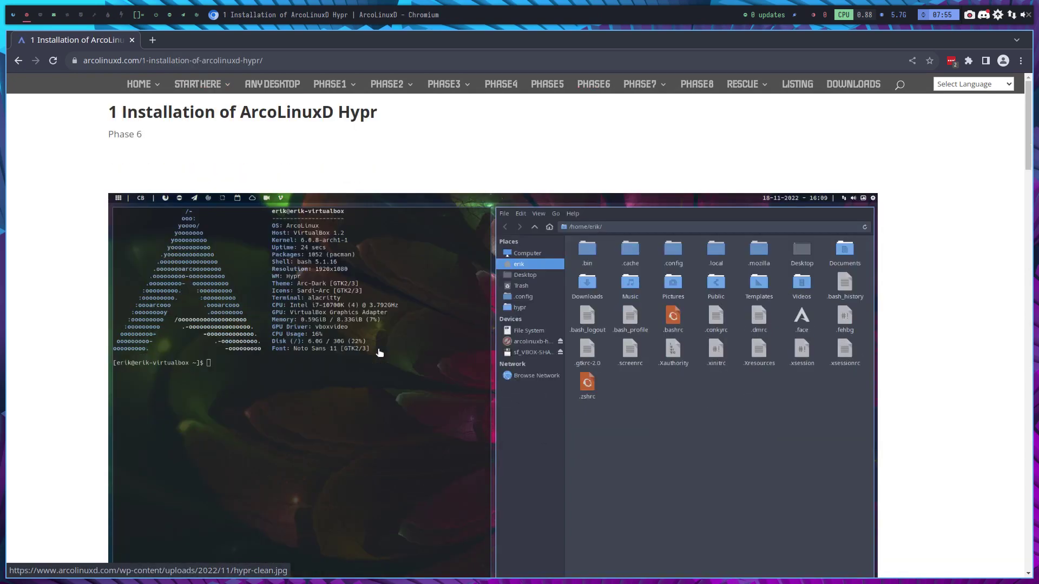
scroll(280, 253, down, 8)
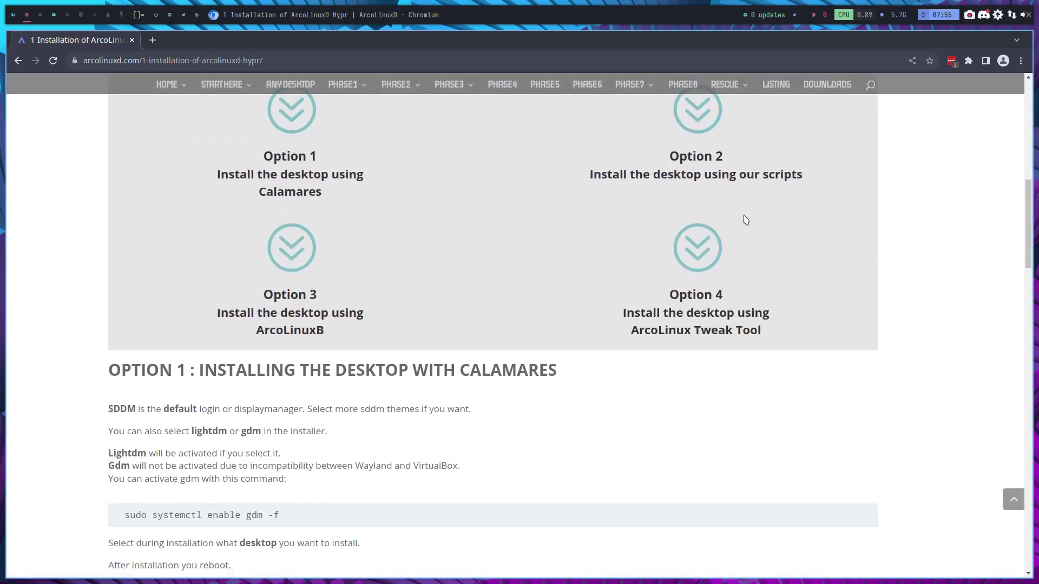
scroll(259, 255, down, 1)
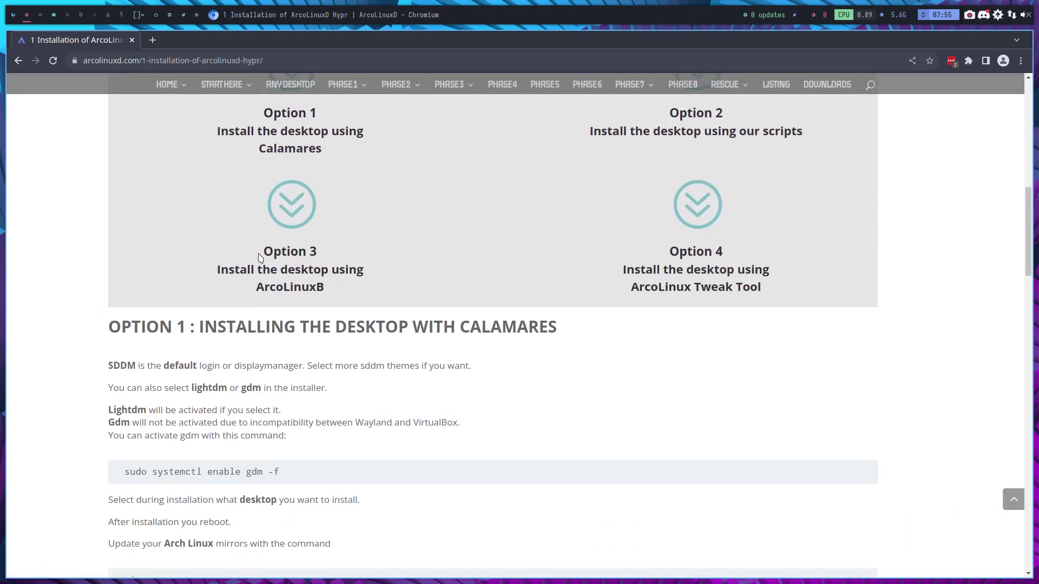
scroll(260, 254, up, 1)
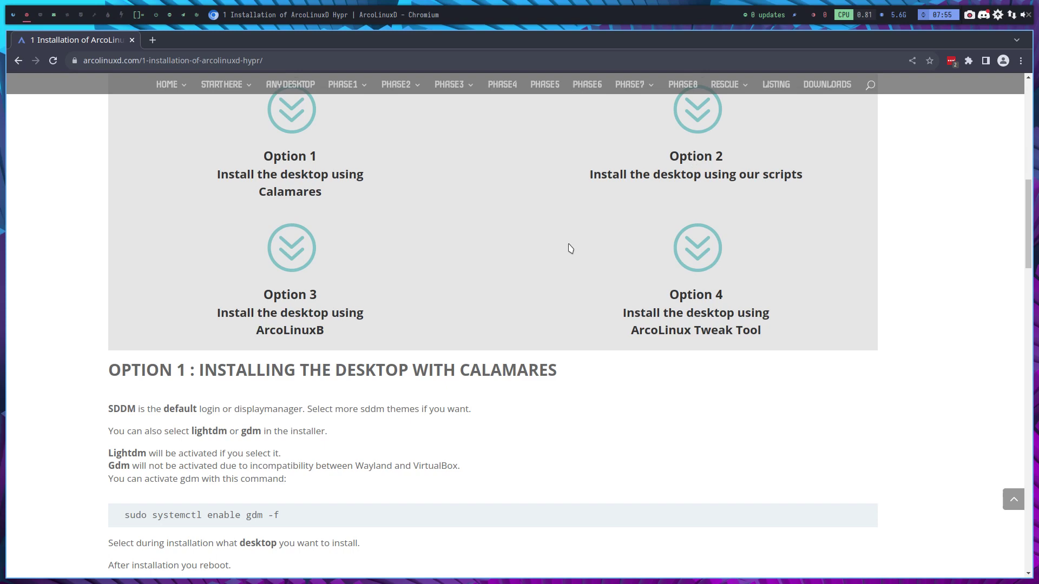
scroll(569, 248, down, 2)
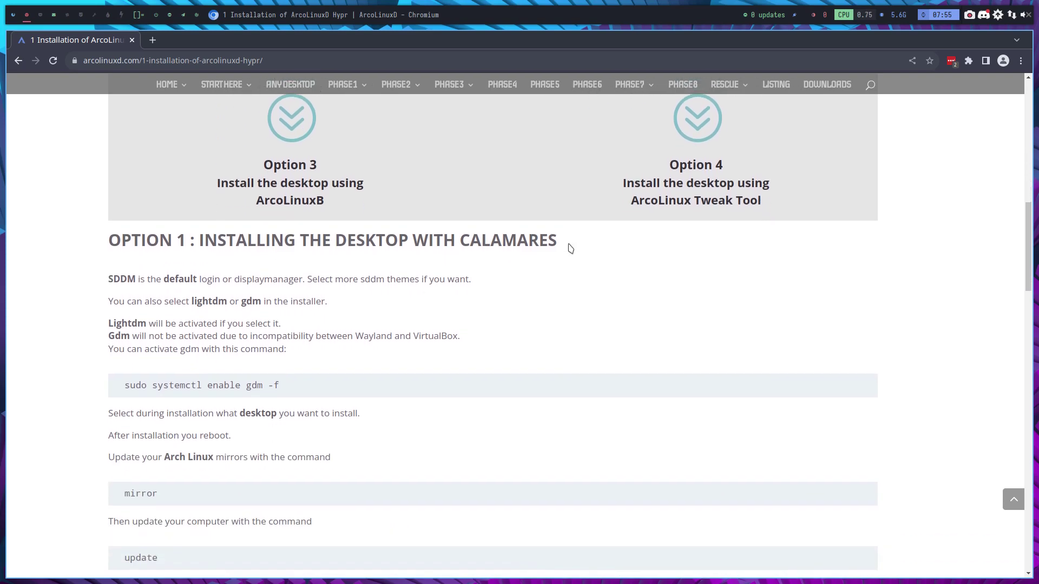
key(super+3)
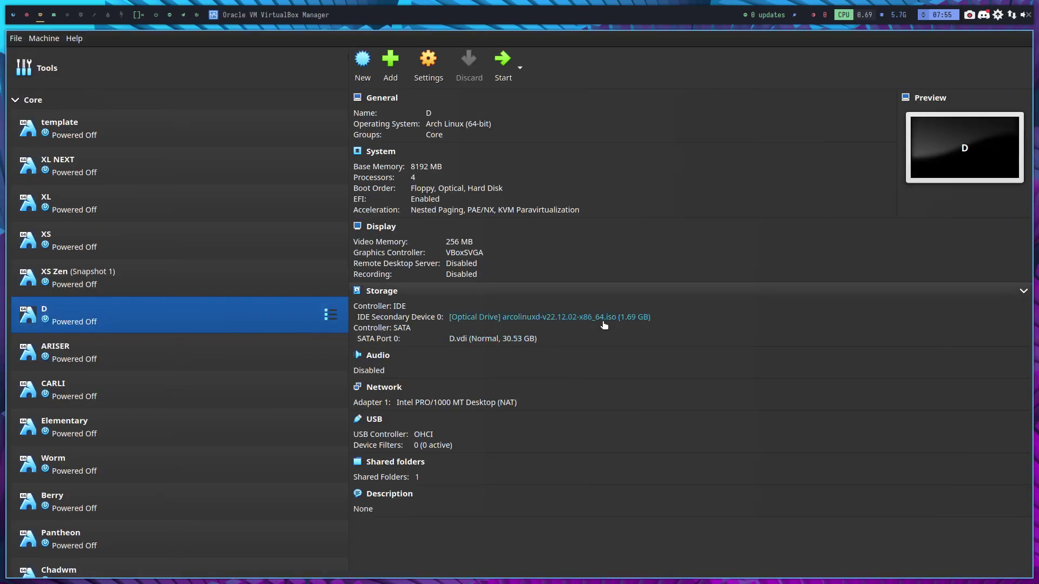
Step: Start VM D and boot it from the UEFI VBOX CD-ROM via the firmware Boot Manager
click(505, 71)
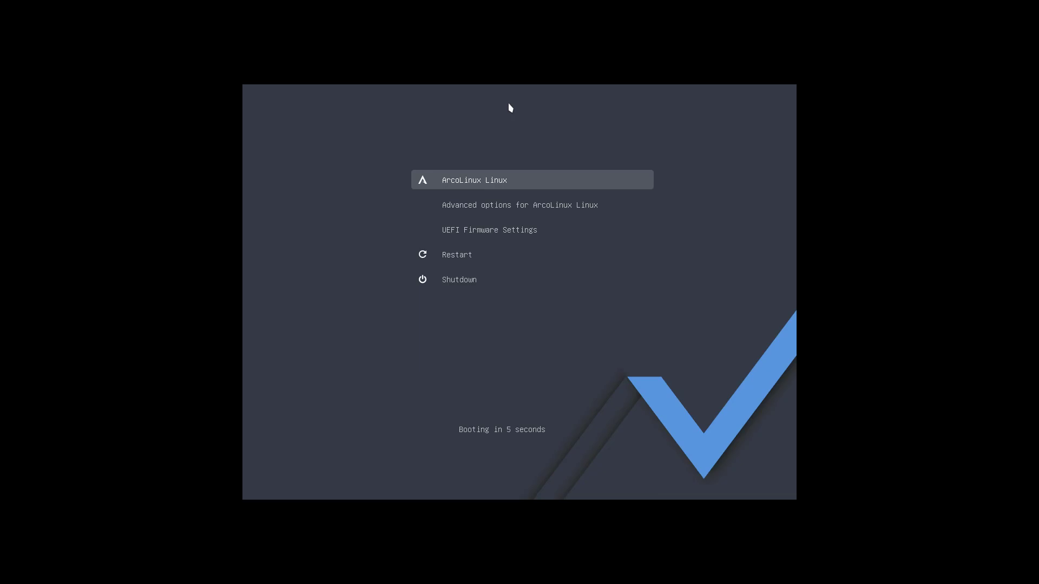
key(Down)
key(Down)
key(Down)
key(Return)
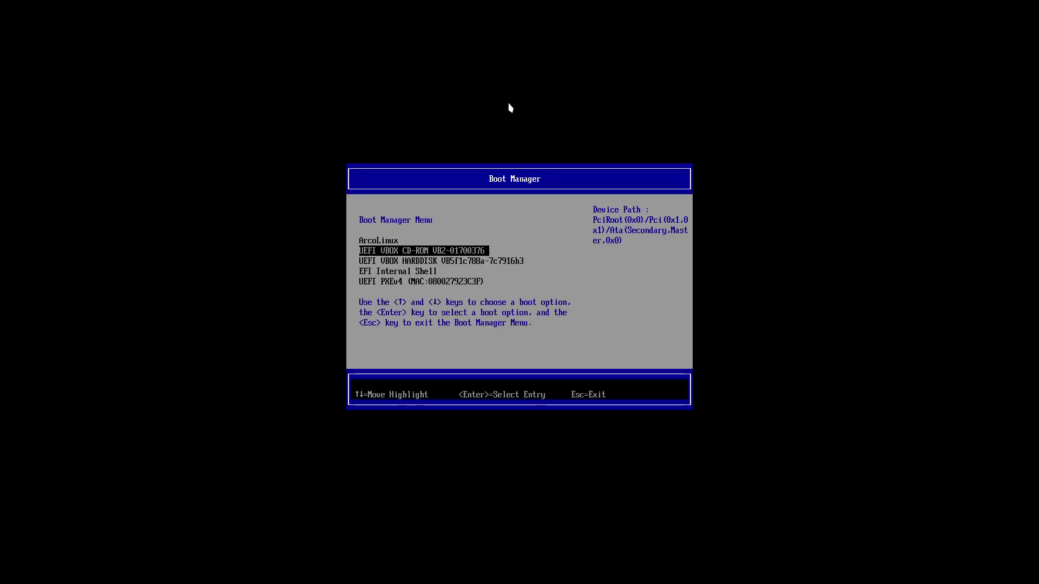
key(Return)
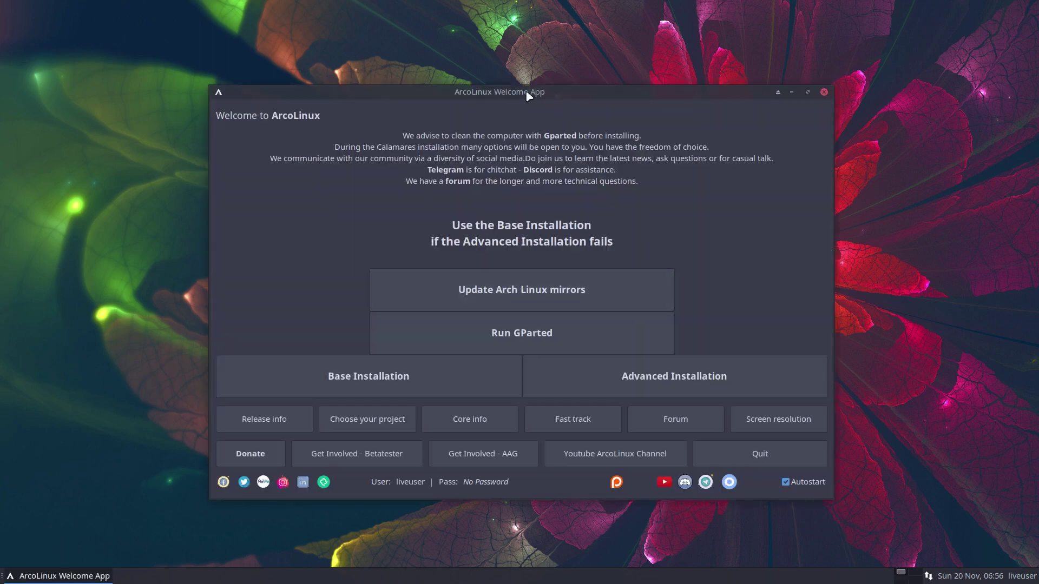
Step: Nudge the Welcome App window up and run 'Update Arch Linux mirrors' until DONE
drag(527, 93, 522, 78)
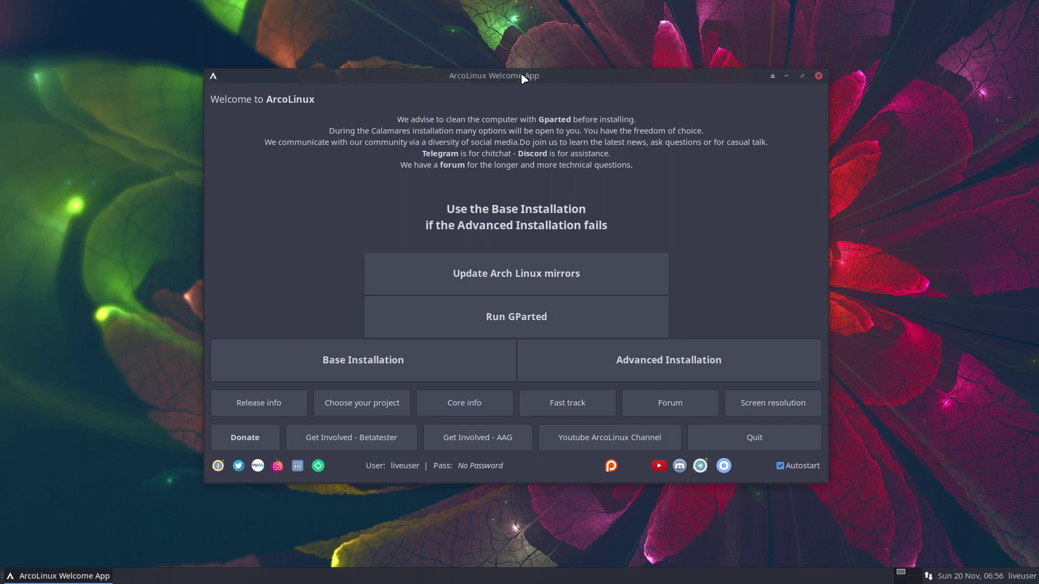
click(546, 273)
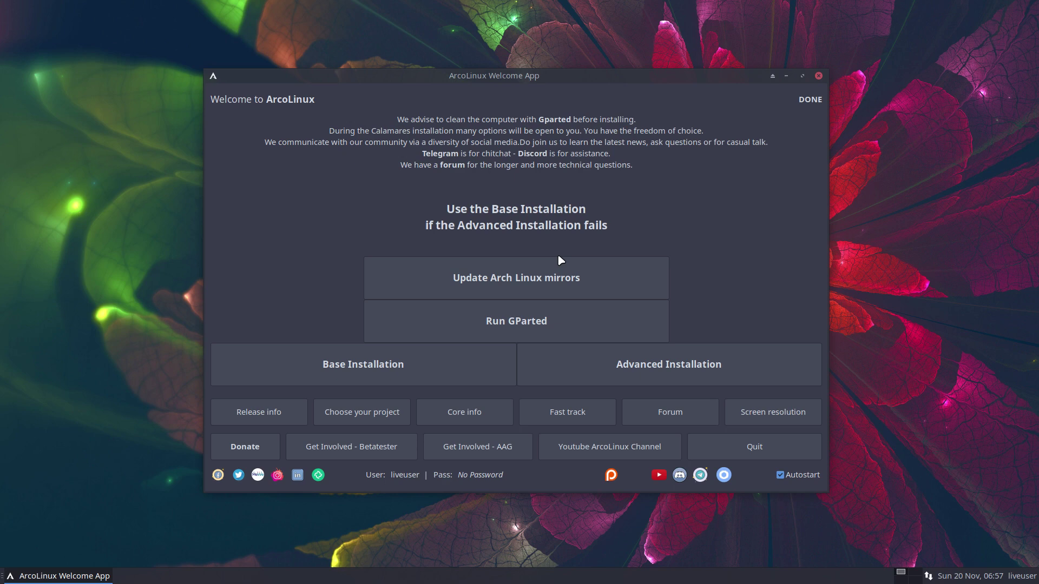
Step: In GParted, delete /dev/sda2 and /dev/sda1 and apply, leaving 30.53 GiB unallocated
click(543, 323)
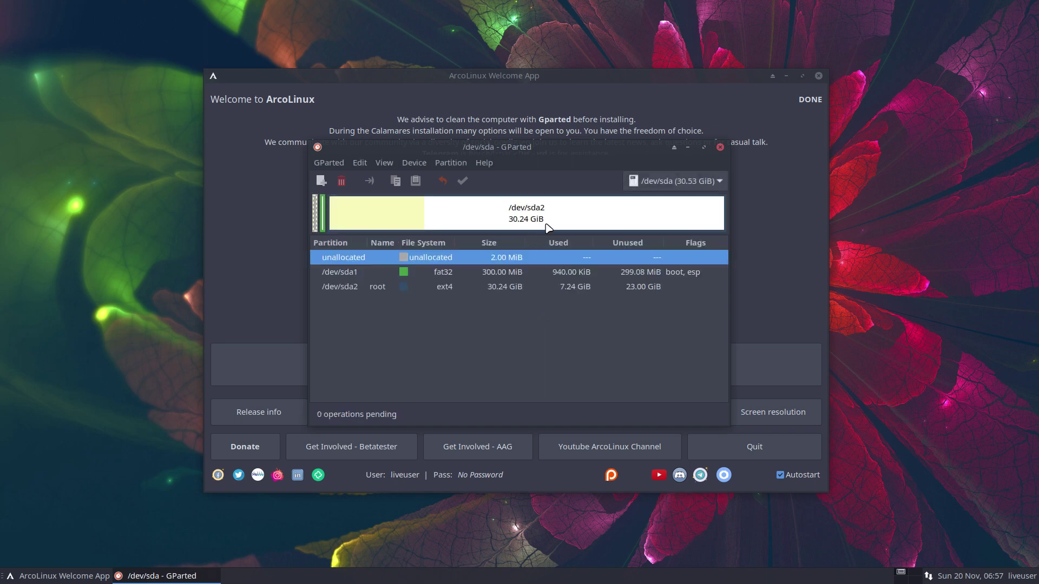
click(475, 209)
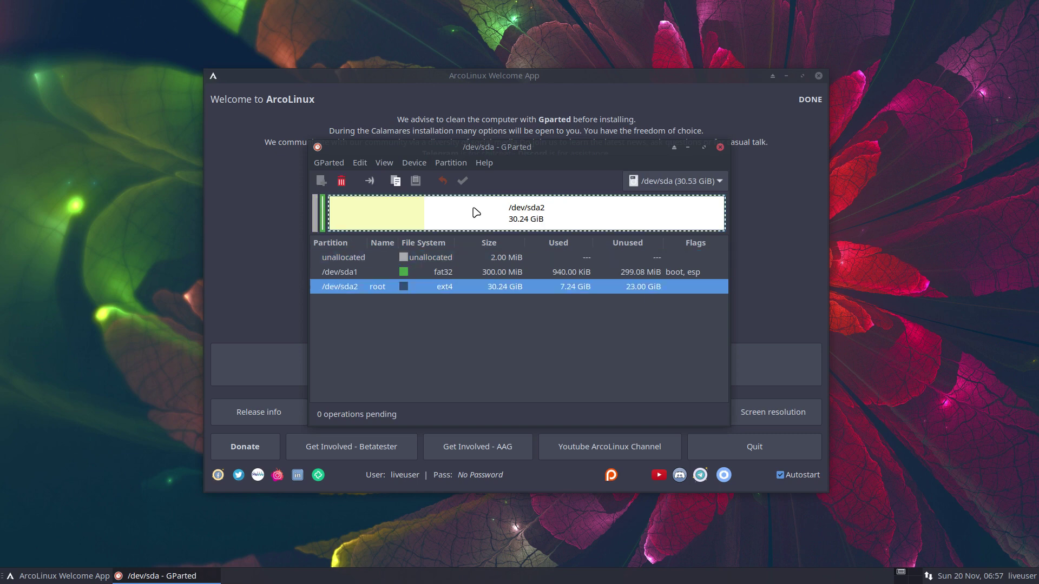
click(341, 181)
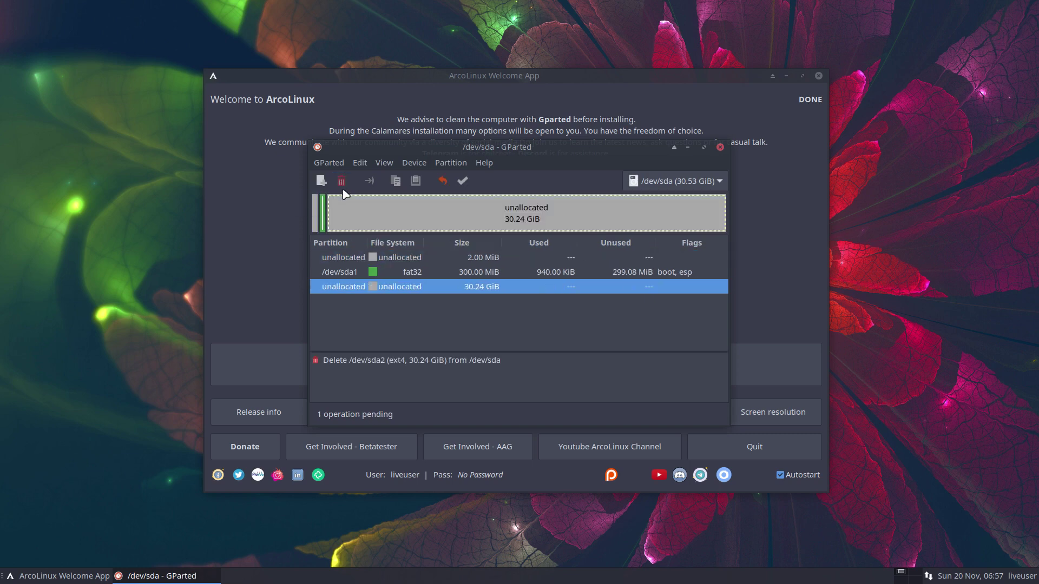
click(323, 215)
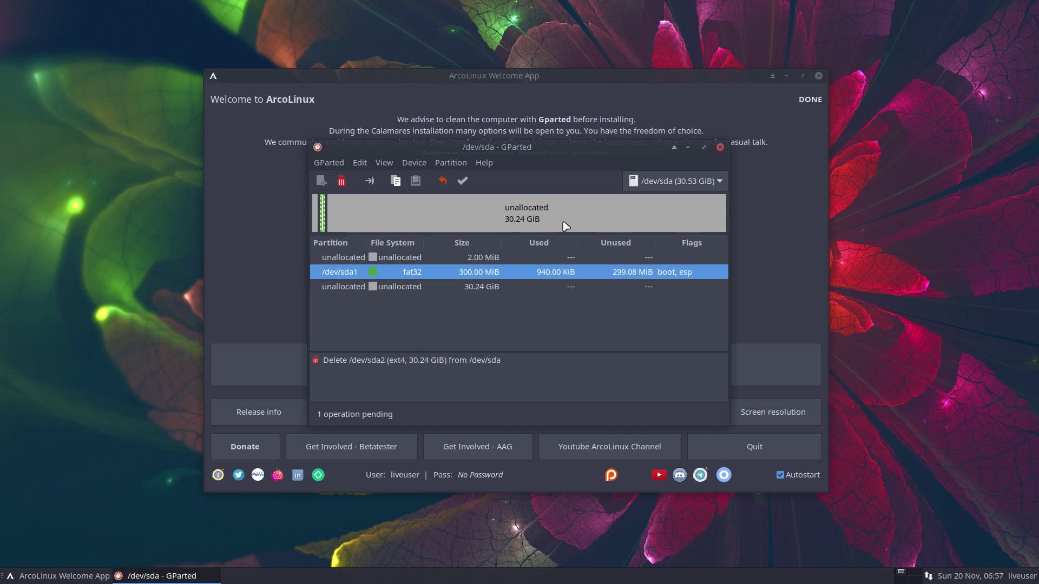
click(342, 182)
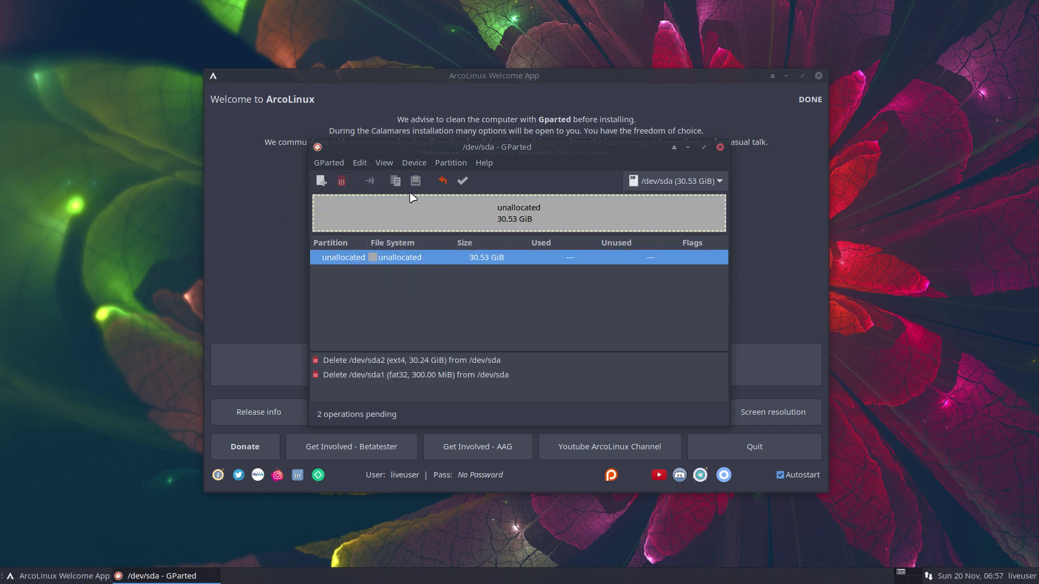
click(462, 183)
click(575, 334)
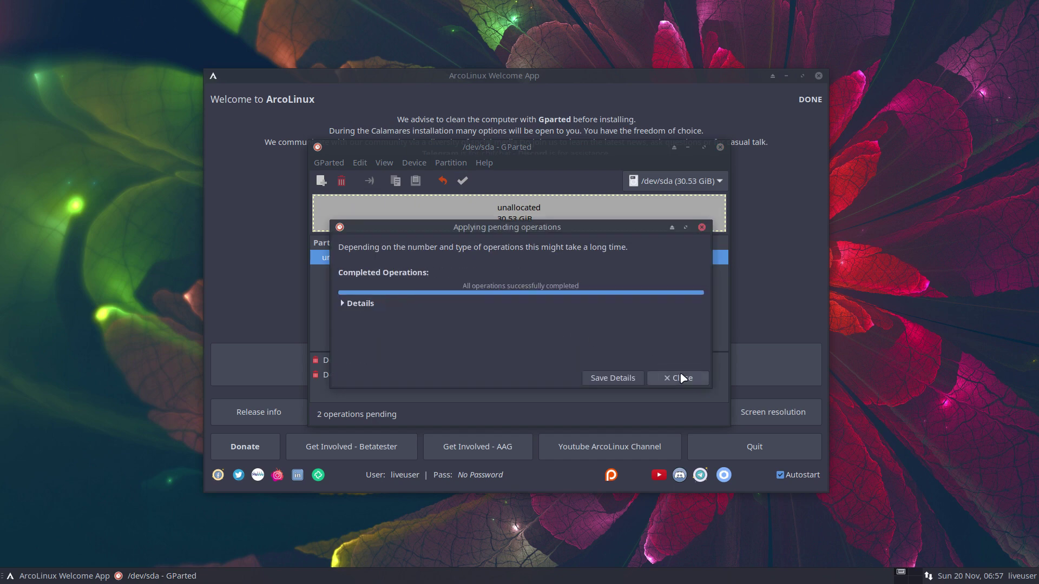
click(680, 378)
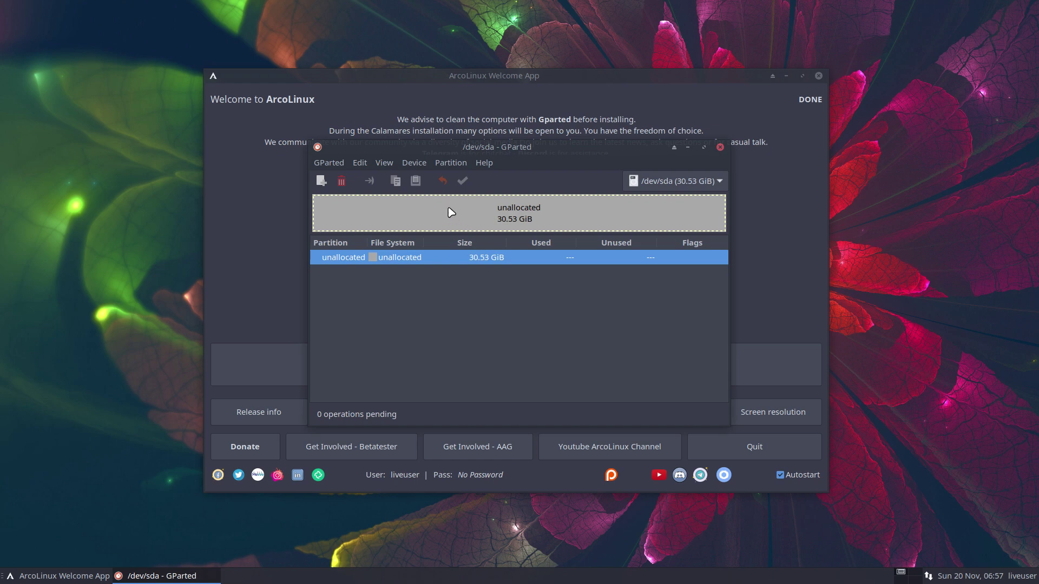
click(419, 167)
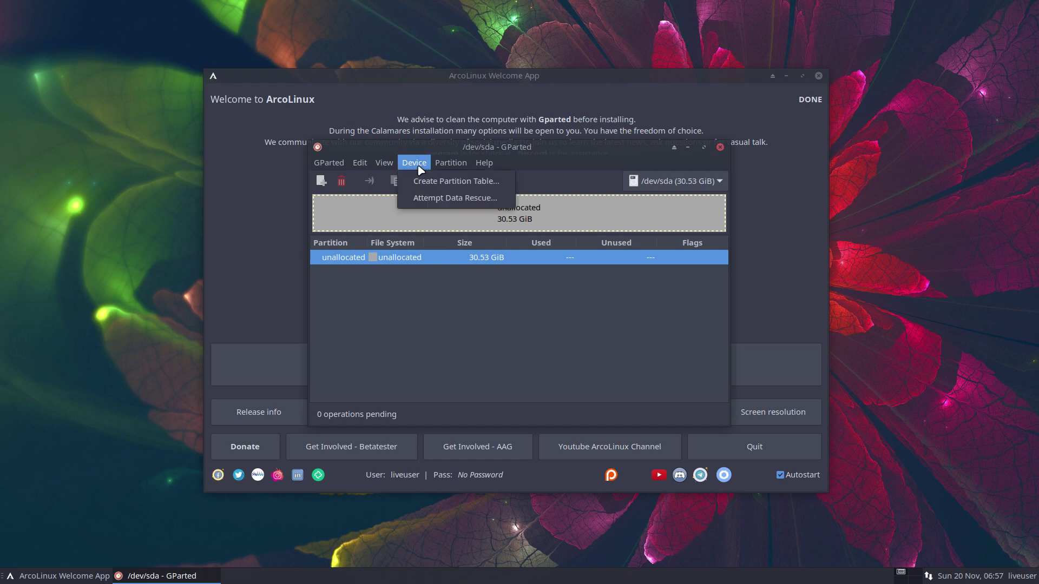
Step: Create a gpt partition table on /dev/sda, then close GParted
click(475, 183)
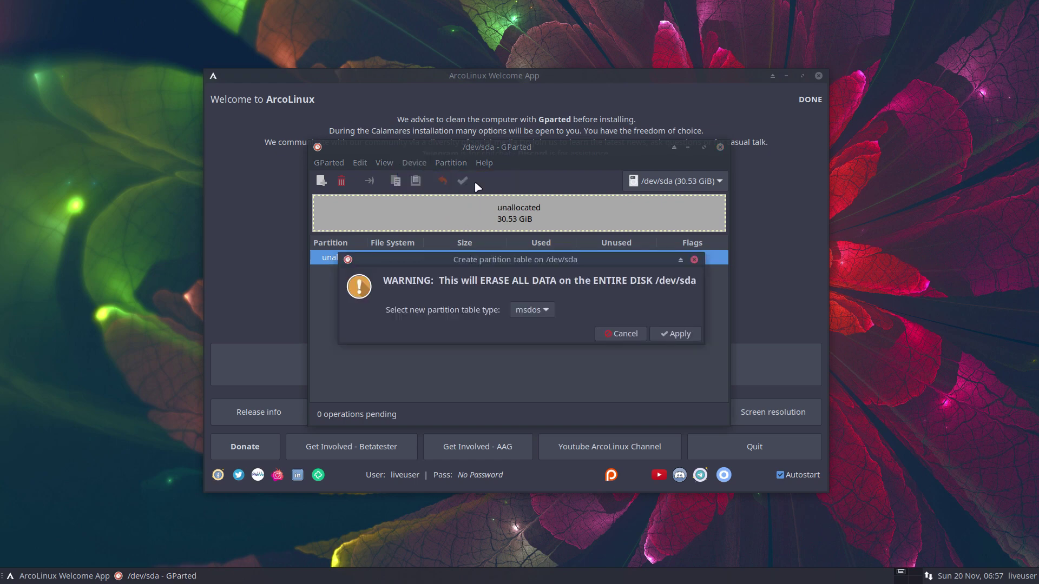
click(534, 315)
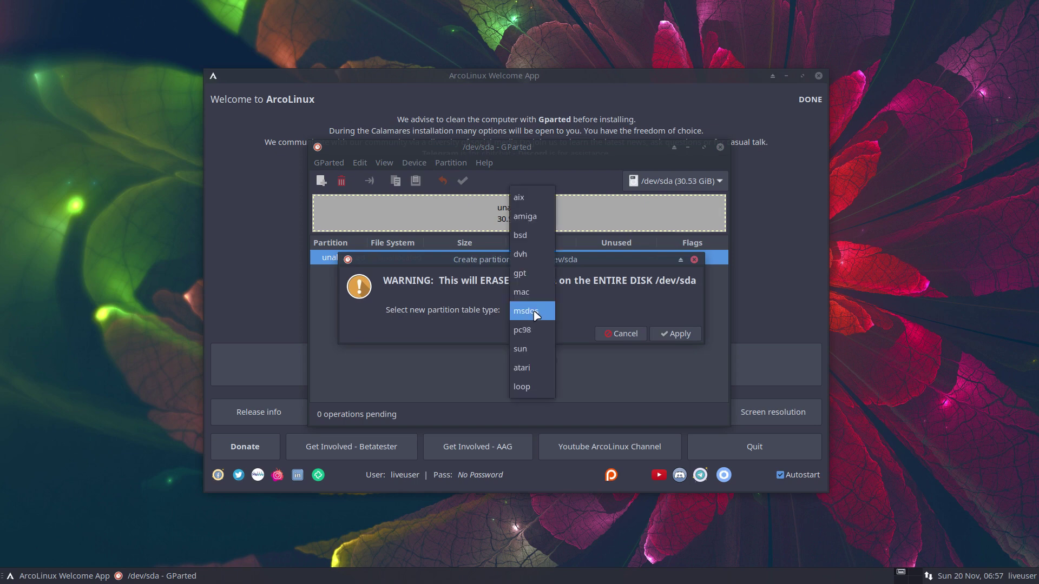
click(530, 277)
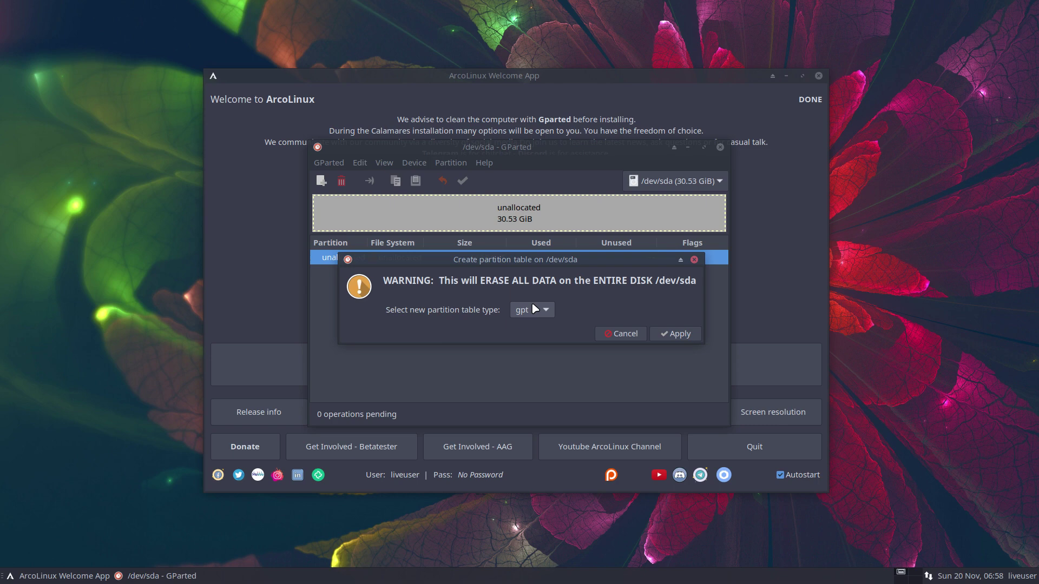
click(659, 336)
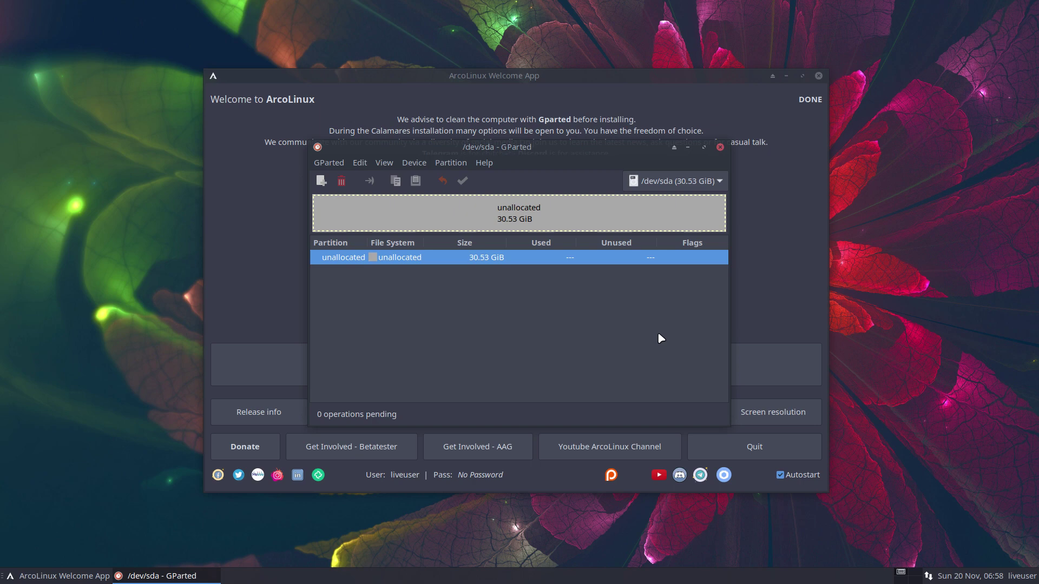
click(720, 147)
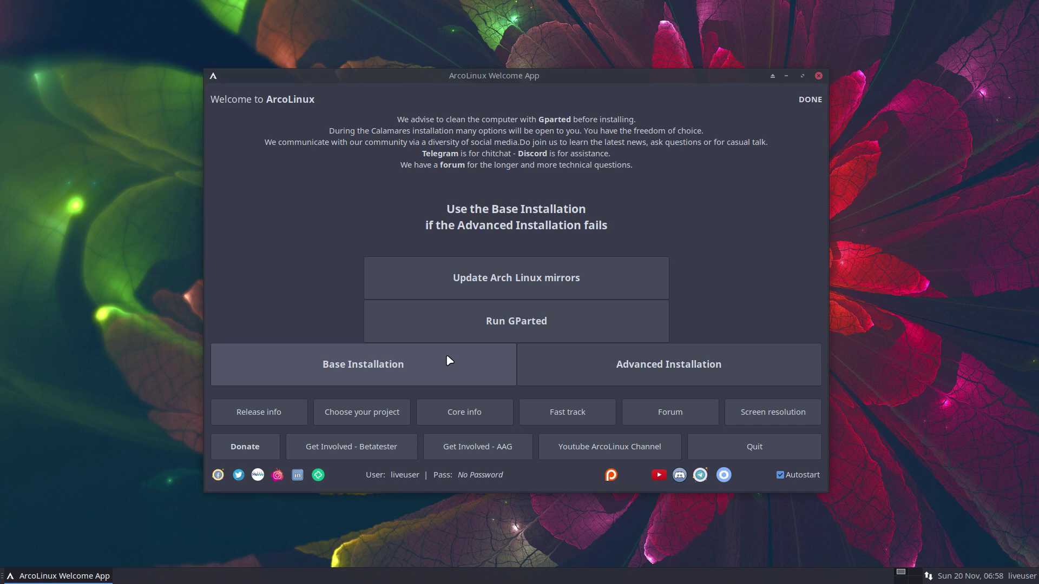
Step: Start the Advanced Installation, keep American English as the language, and continue to the Kernel page
click(624, 366)
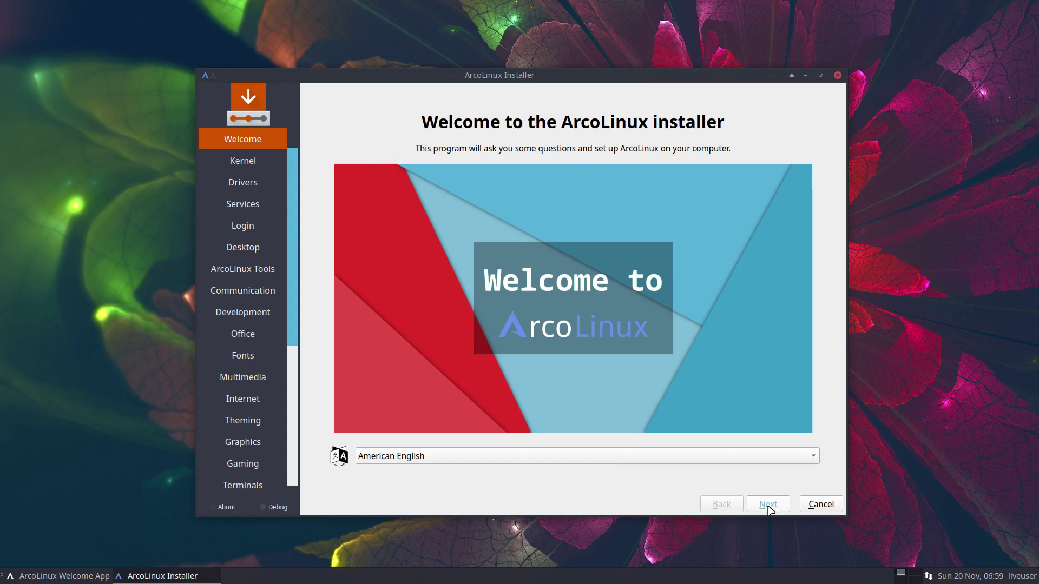
click(758, 457)
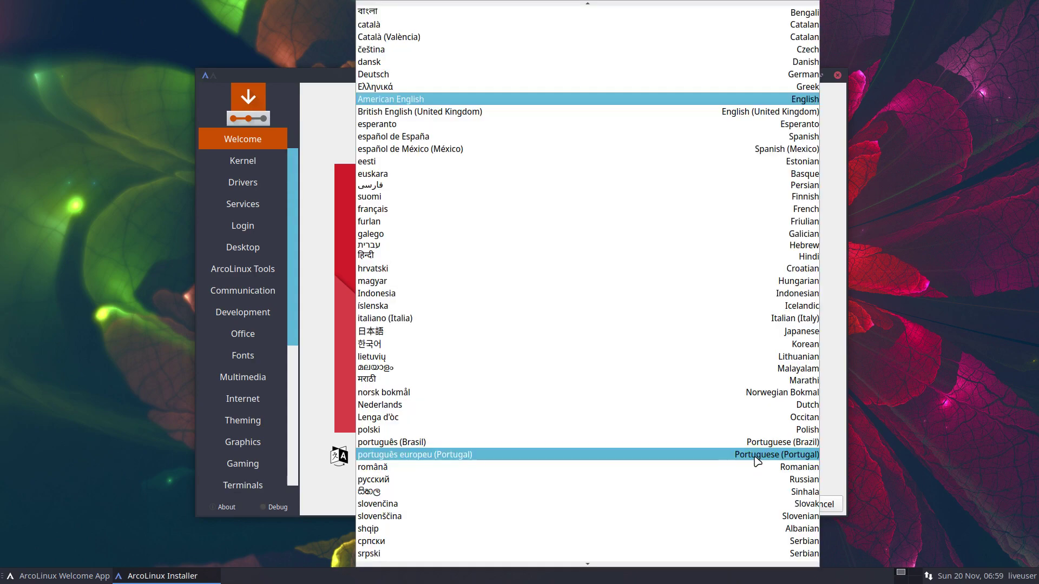
click(846, 467)
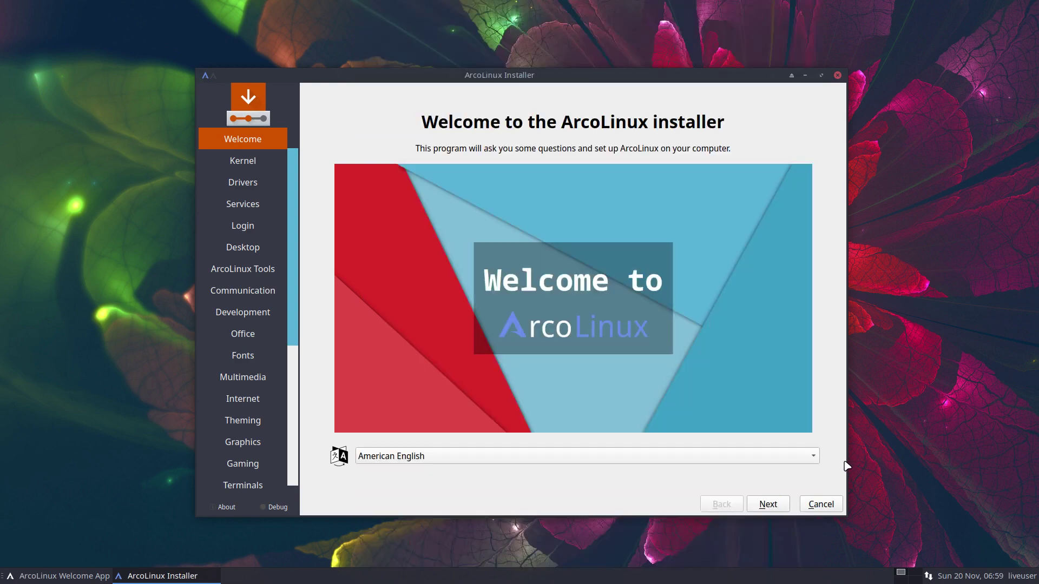
click(774, 504)
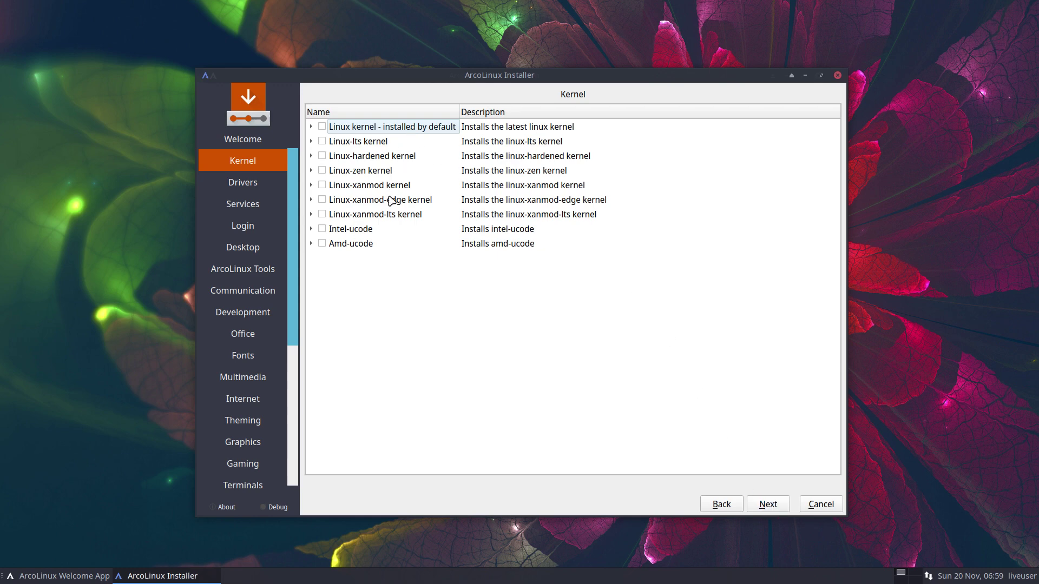
Step: Skip past the Kernel and Drivers pages without selecting any options
click(767, 505)
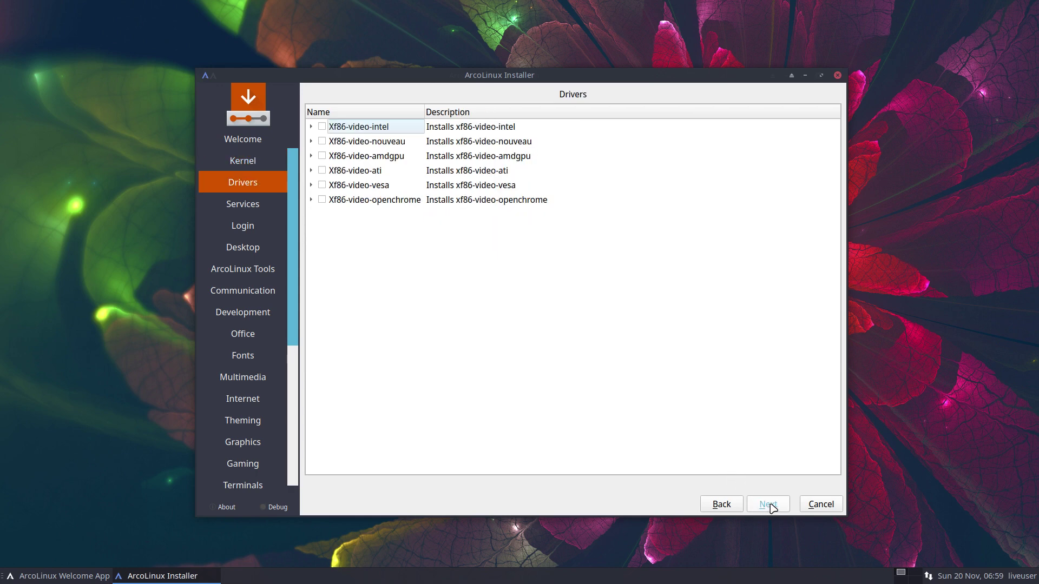
click(771, 508)
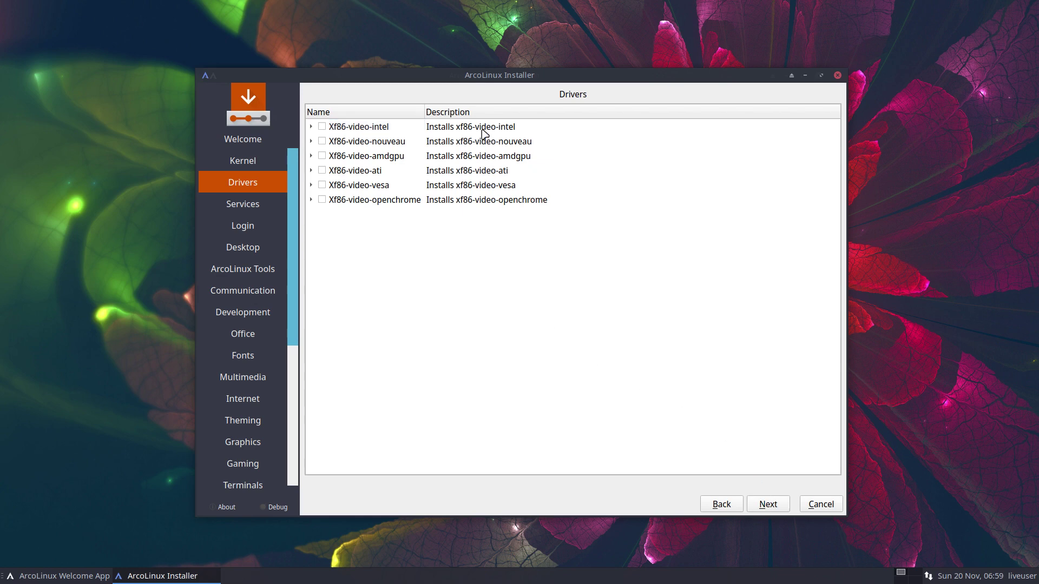
click(782, 509)
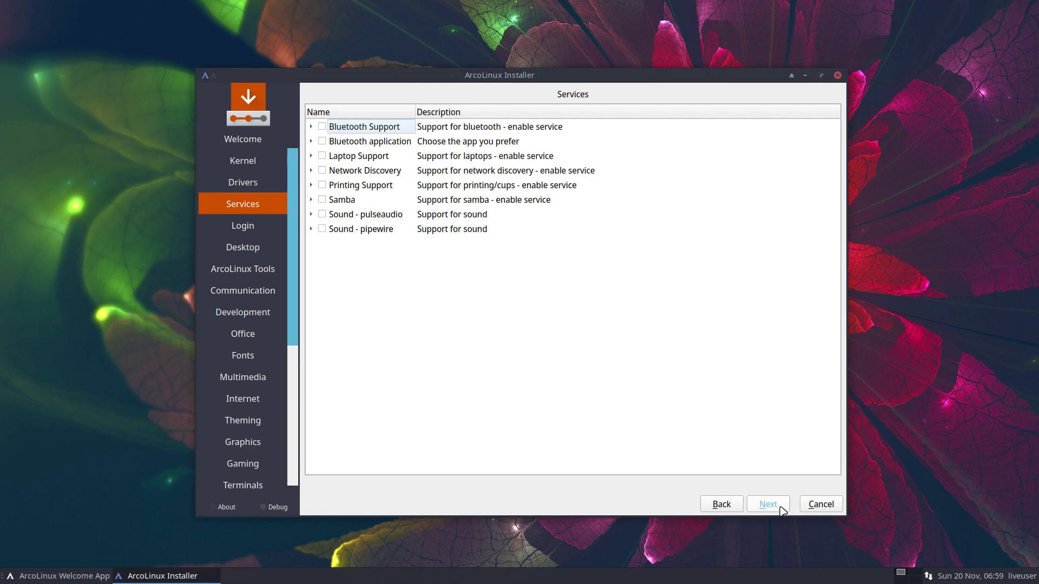
Step: Browse the Services groups and tick Sound - pulseaudio
click(311, 127)
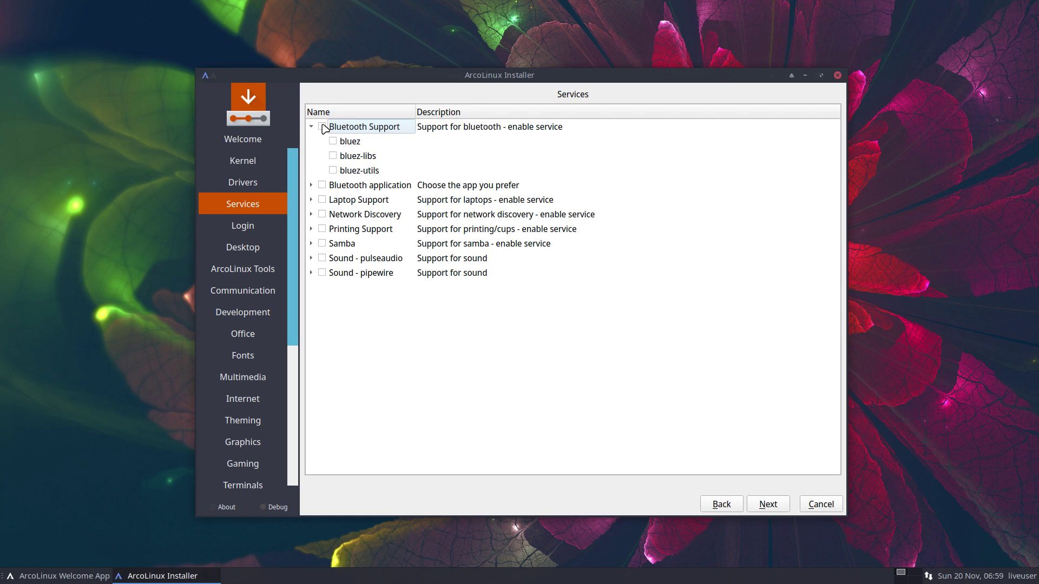
click(311, 185)
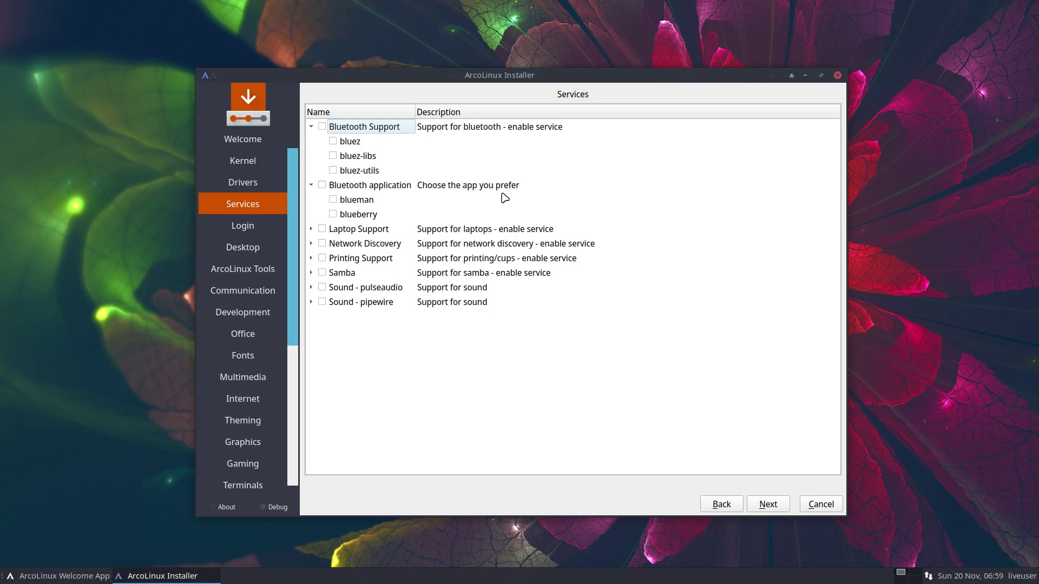
click(311, 244)
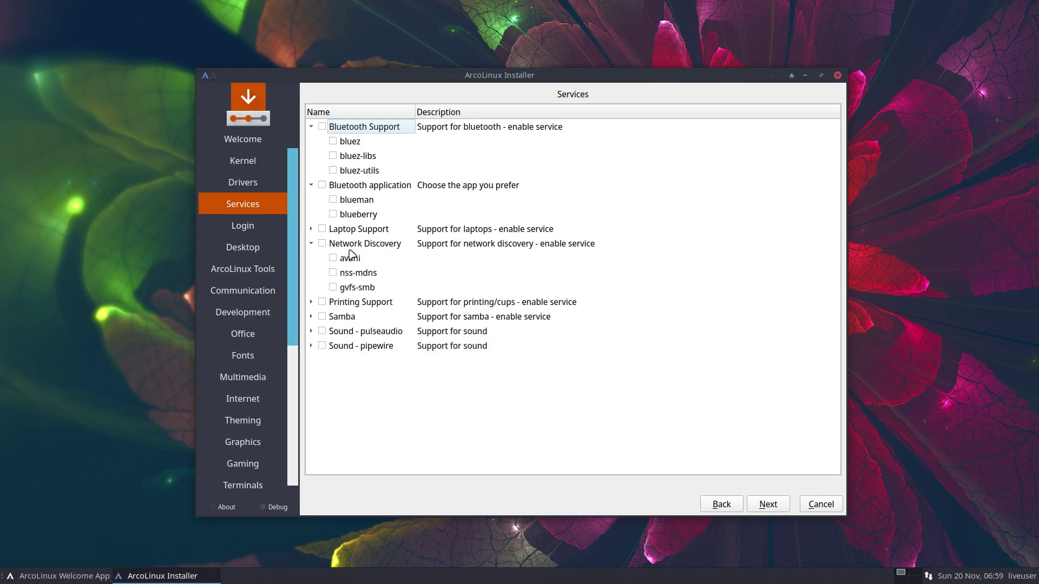
click(311, 302)
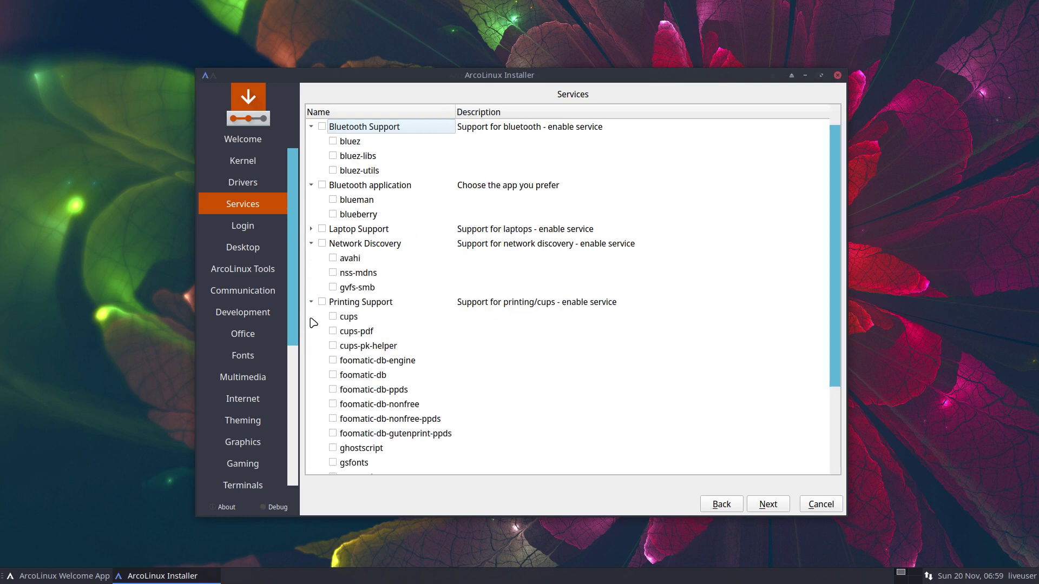
click(311, 302)
click(312, 317)
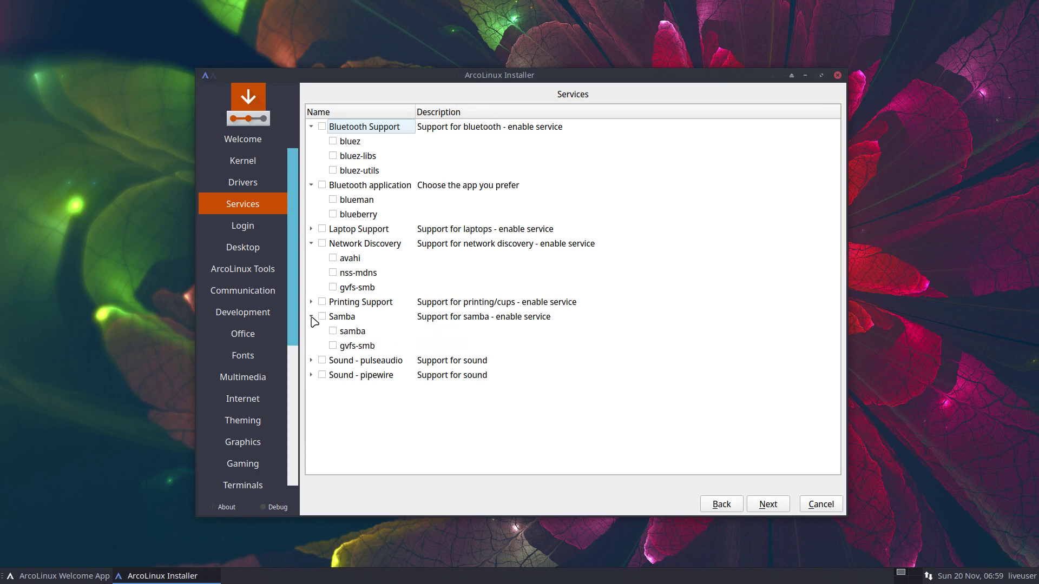
click(311, 316)
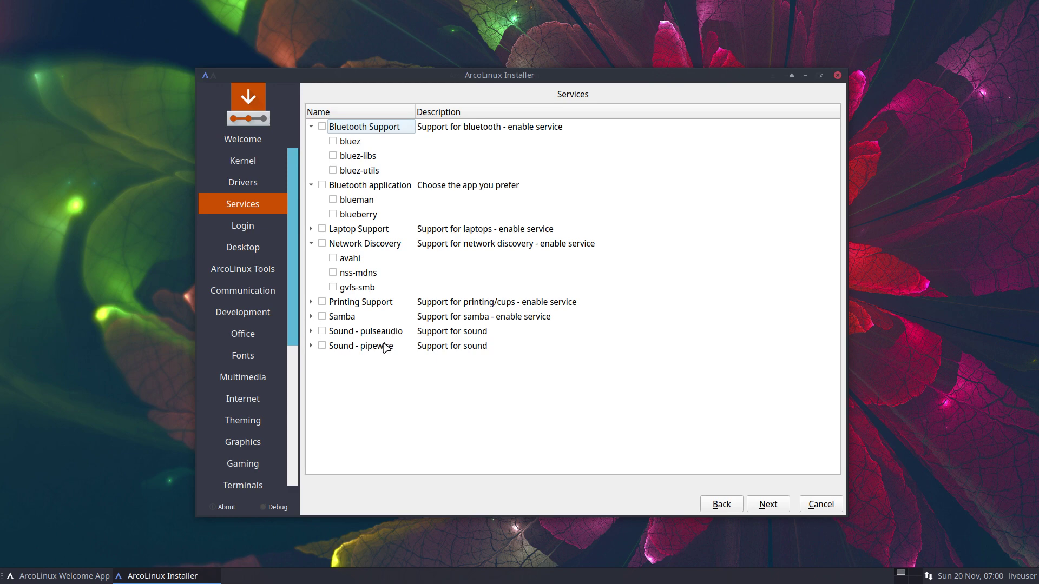
click(323, 331)
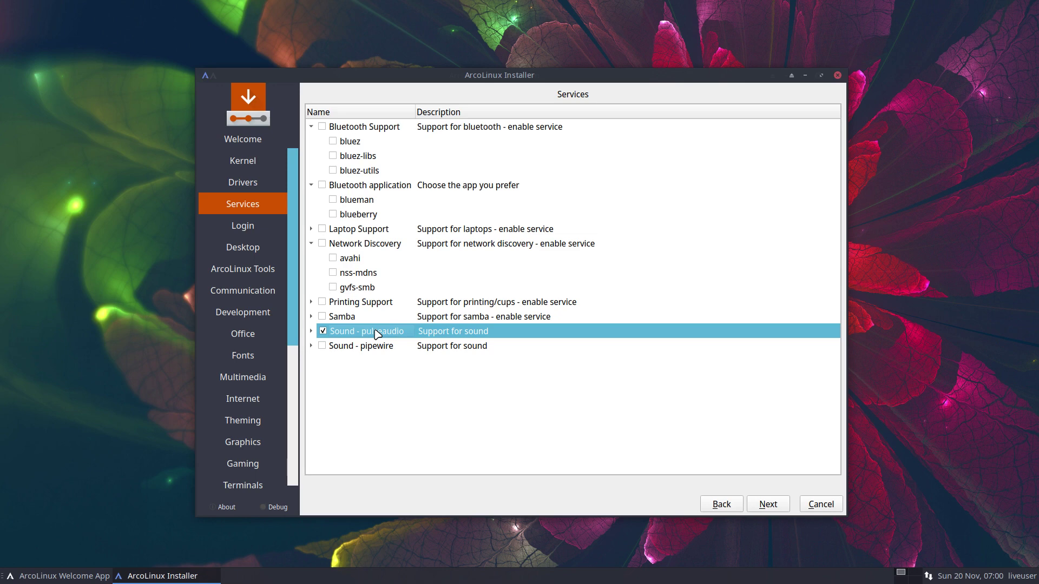
Step: Choose sddm with the arcolinux-sddm-simplicity-git theme as the login manager
click(768, 507)
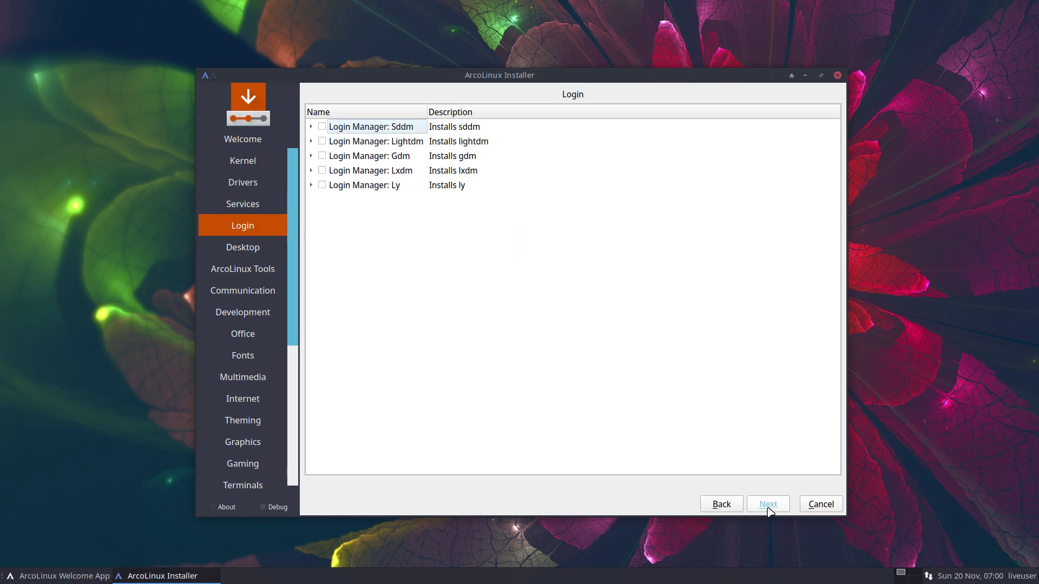
click(311, 127)
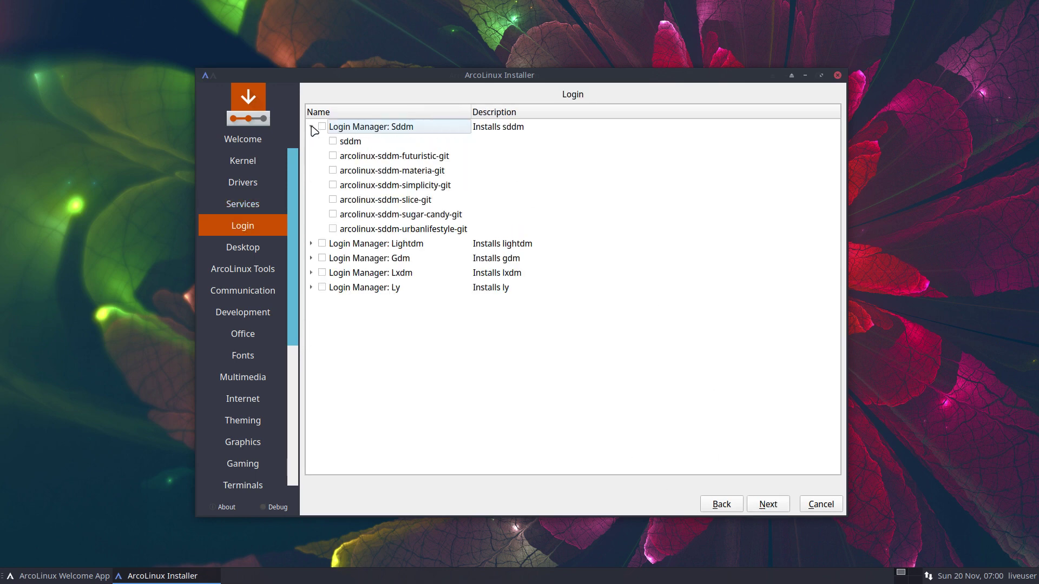
click(333, 141)
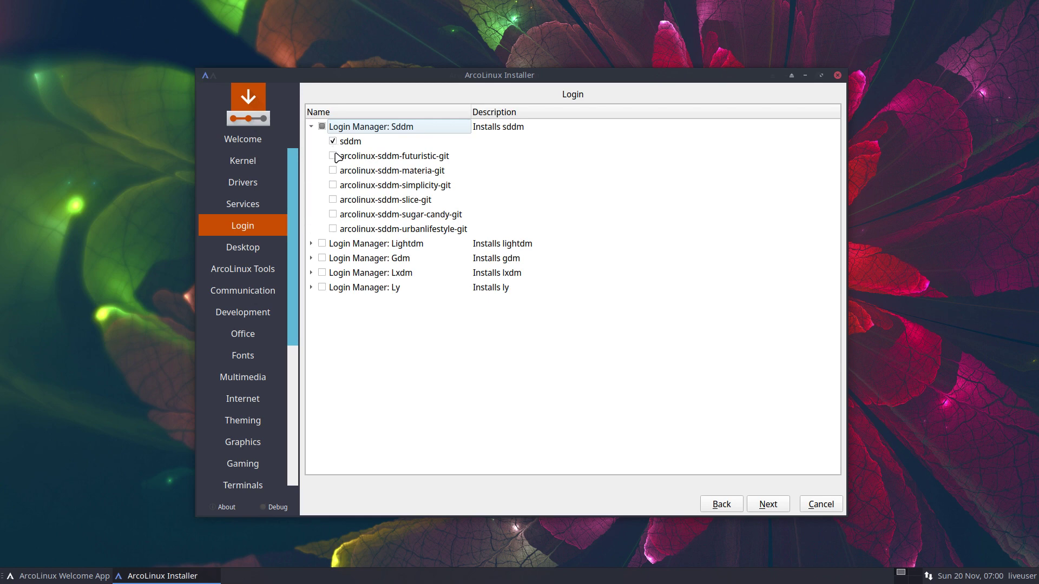
click(333, 186)
Step: Tick Desktop: Hypr so it installs with all its bundled packages
click(773, 501)
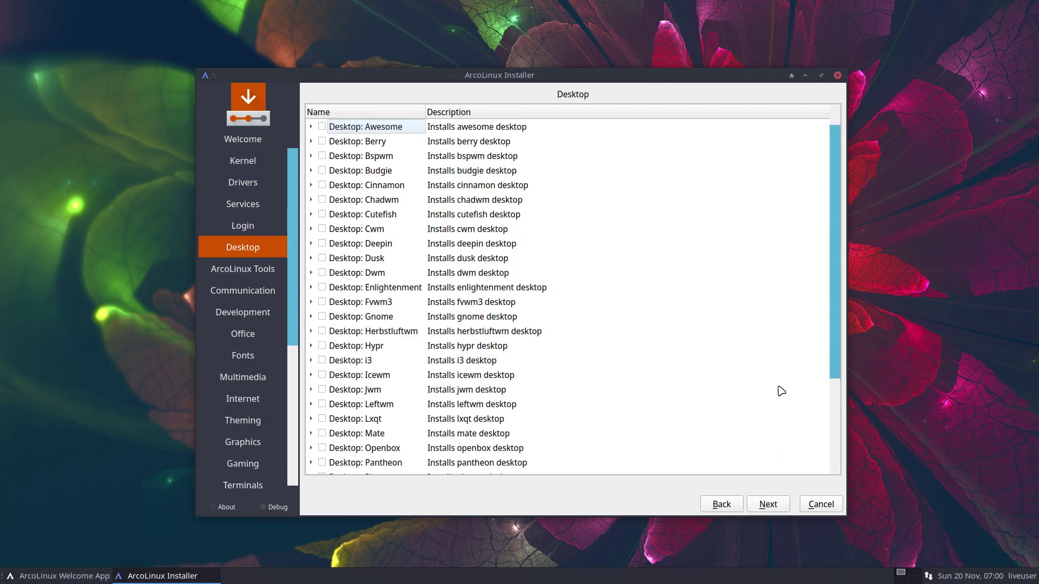
scroll(781, 391, down, 3)
scroll(780, 390, up, 3)
click(310, 346)
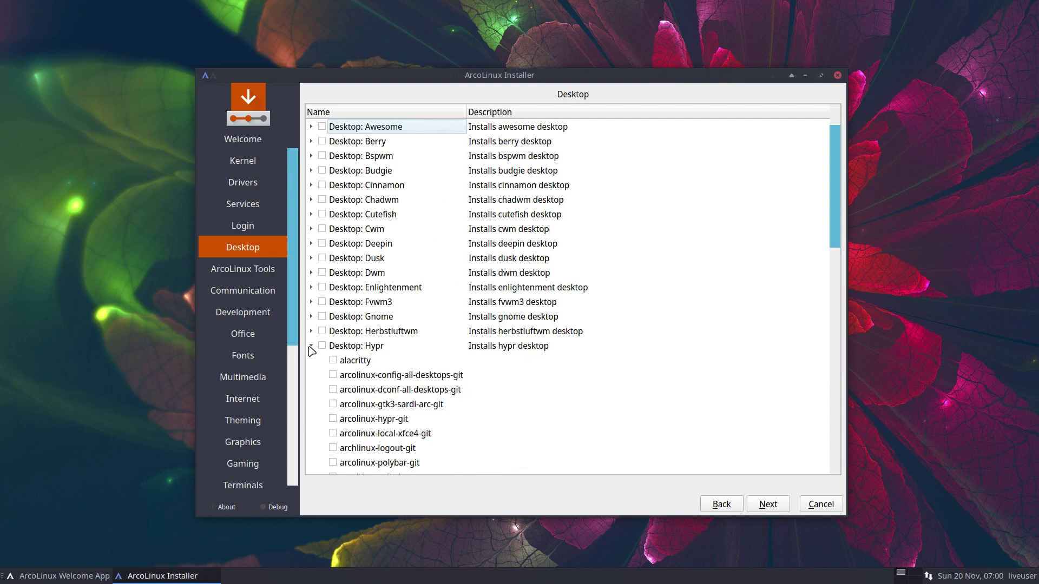
scroll(319, 347, down, 3)
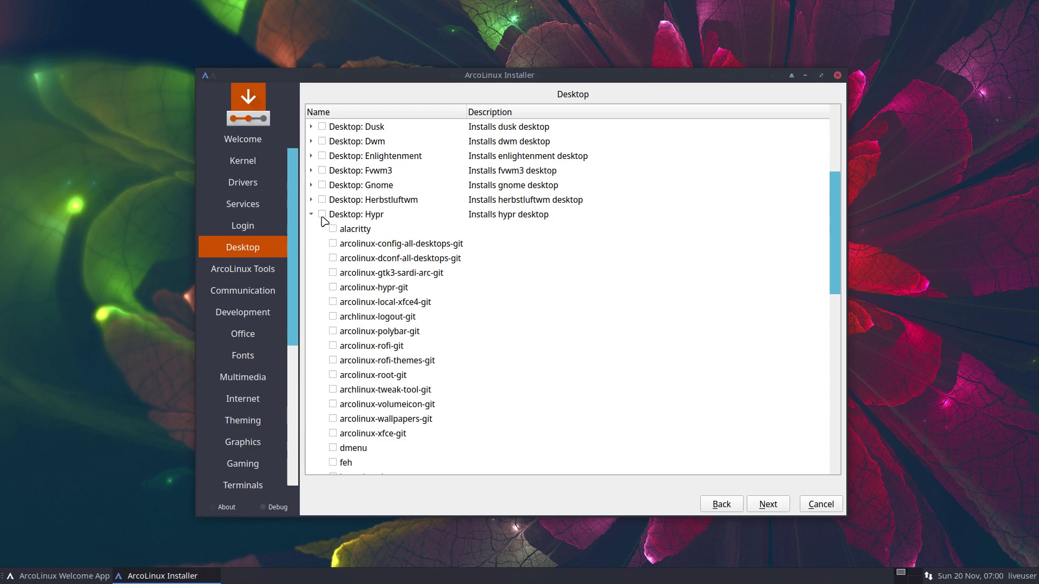
click(320, 215)
click(322, 214)
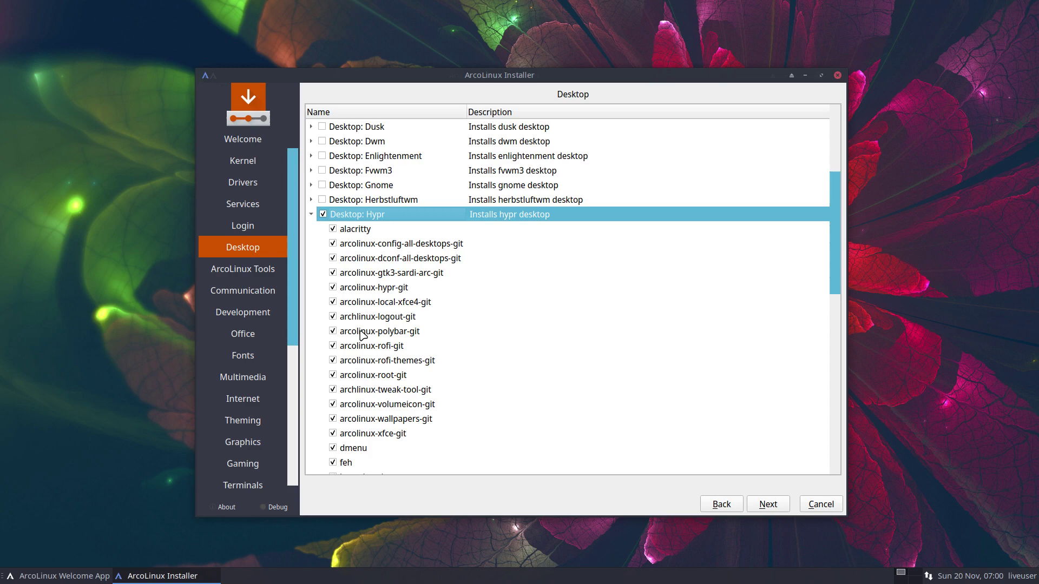
scroll(362, 333, down, 3)
scroll(362, 336, down, 2)
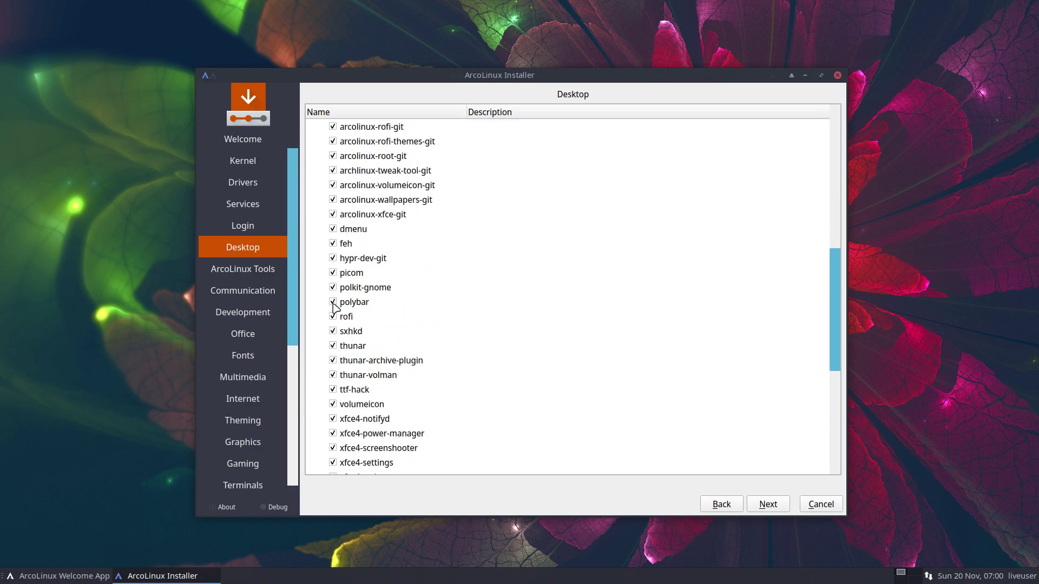
scroll(327, 385, down, 2)
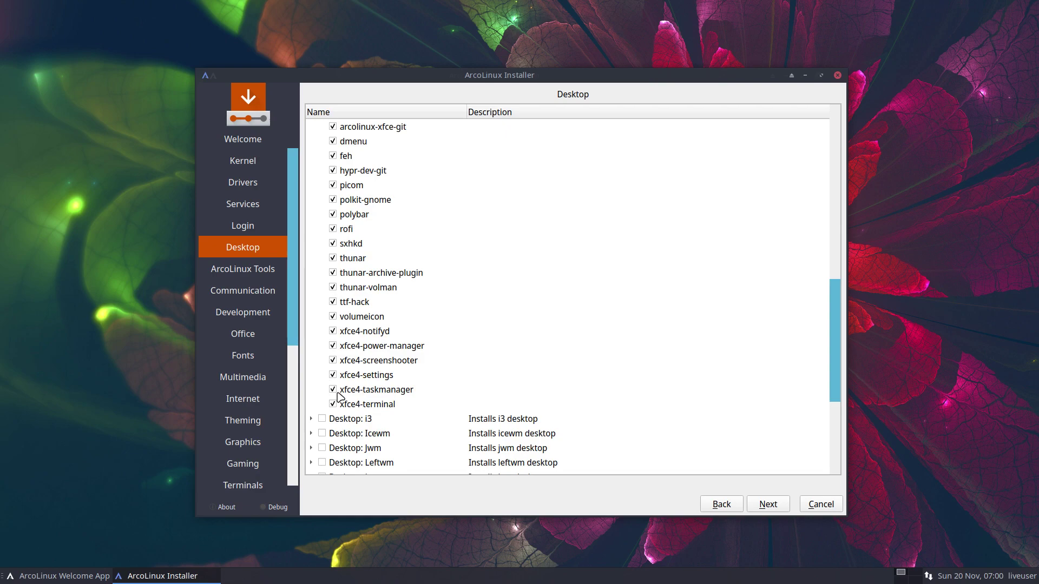
scroll(336, 397, up, 7)
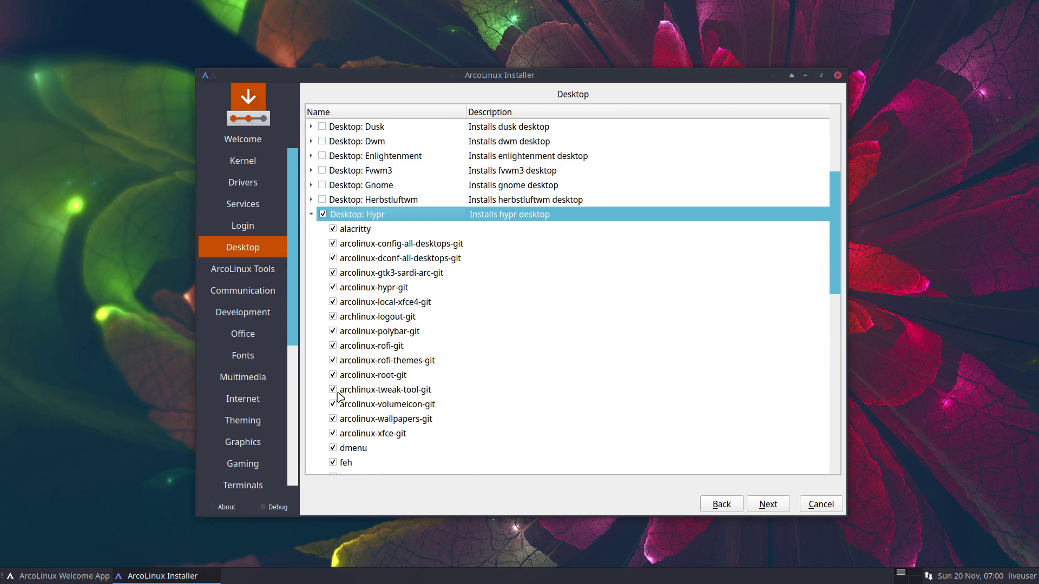
Step: Skip through the optional package pages, from ArcoLinux Tools to the Keyboard page
click(770, 505)
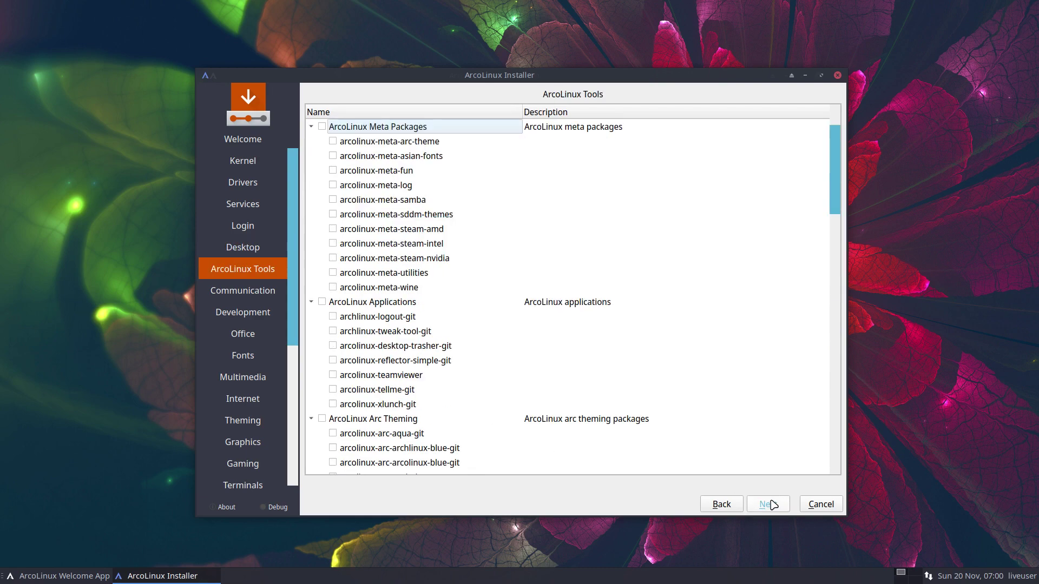
click(771, 504)
click(770, 504)
click(771, 505)
click(770, 504)
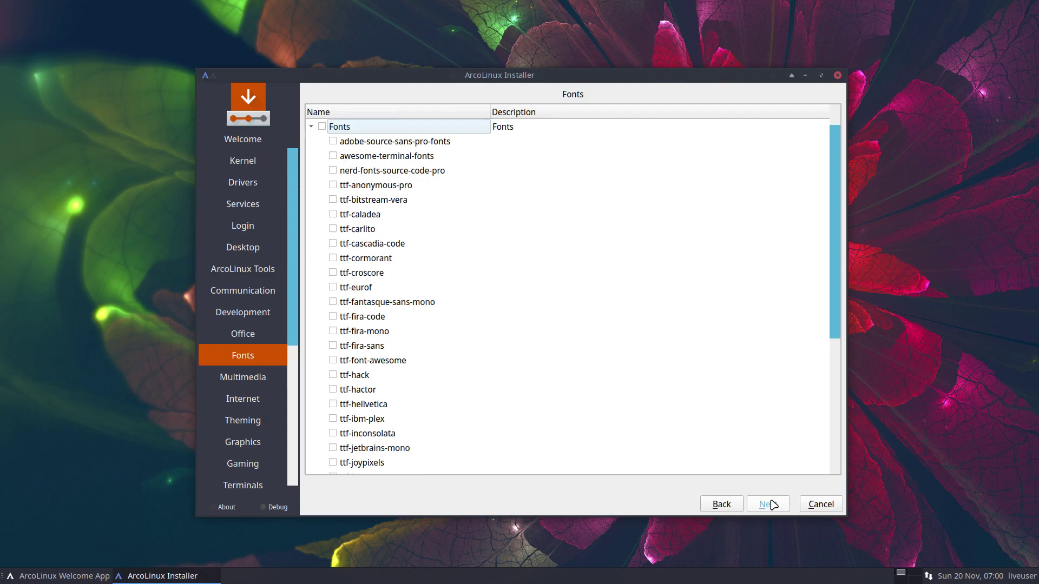
click(770, 504)
click(770, 505)
click(770, 504)
click(770, 504)
click(771, 504)
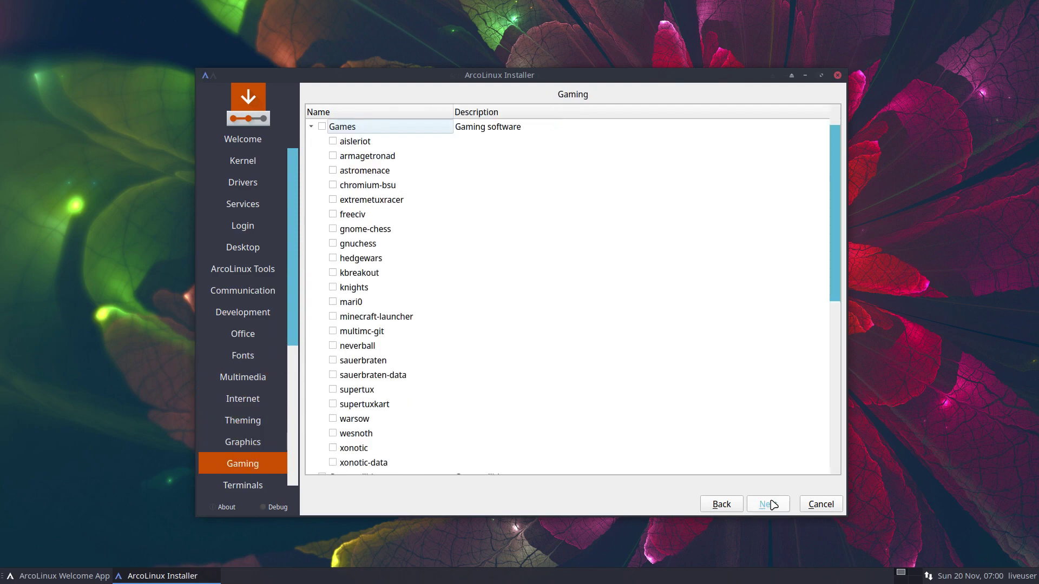
click(770, 504)
click(770, 505)
click(770, 504)
click(770, 504)
click(770, 504)
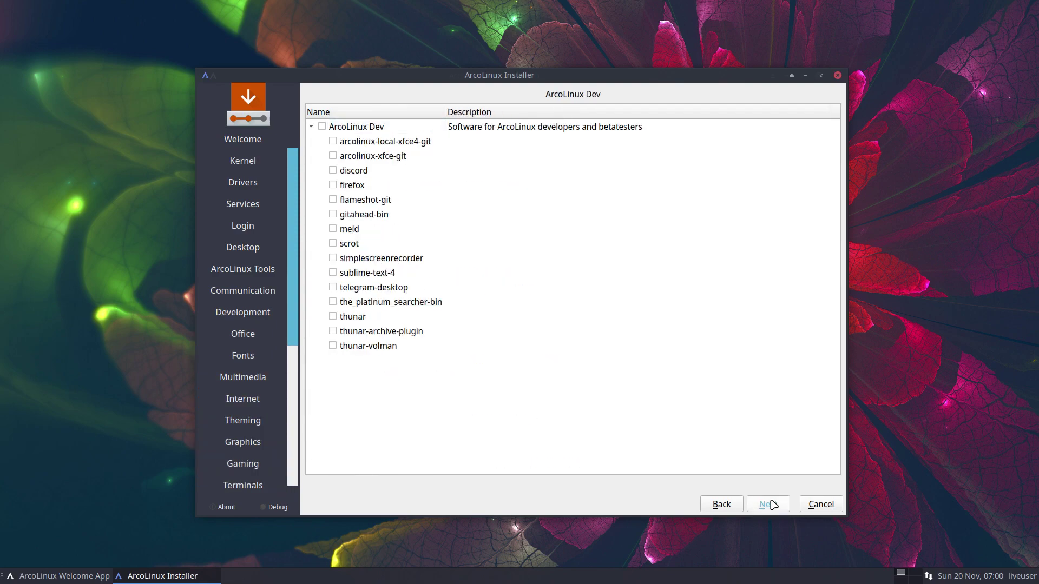
click(771, 505)
Step: Set the keyboard layout to Belgian and choose Erase disk for partitioning
scroll(454, 429, up, 4)
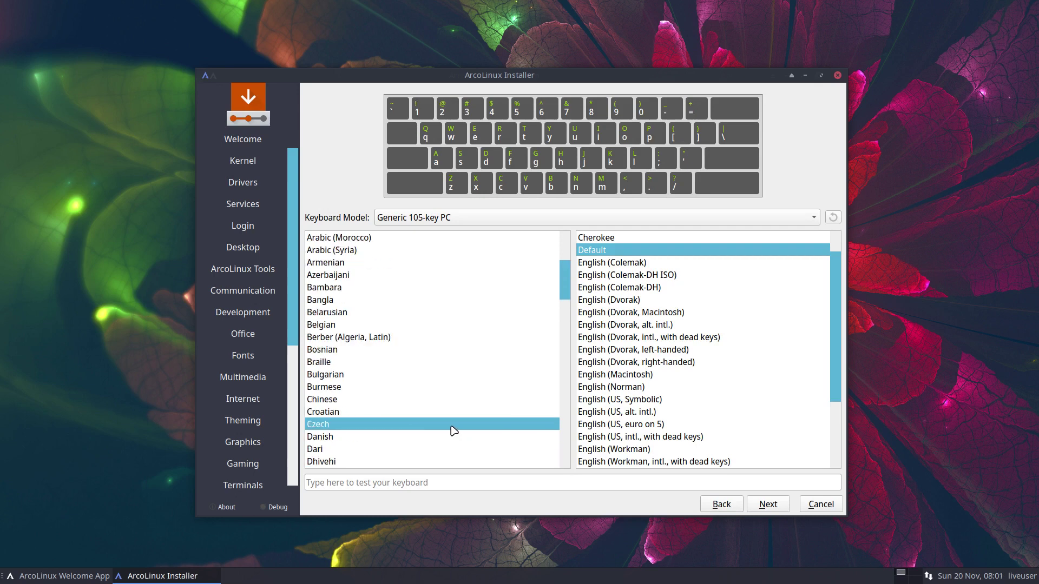
click(401, 375)
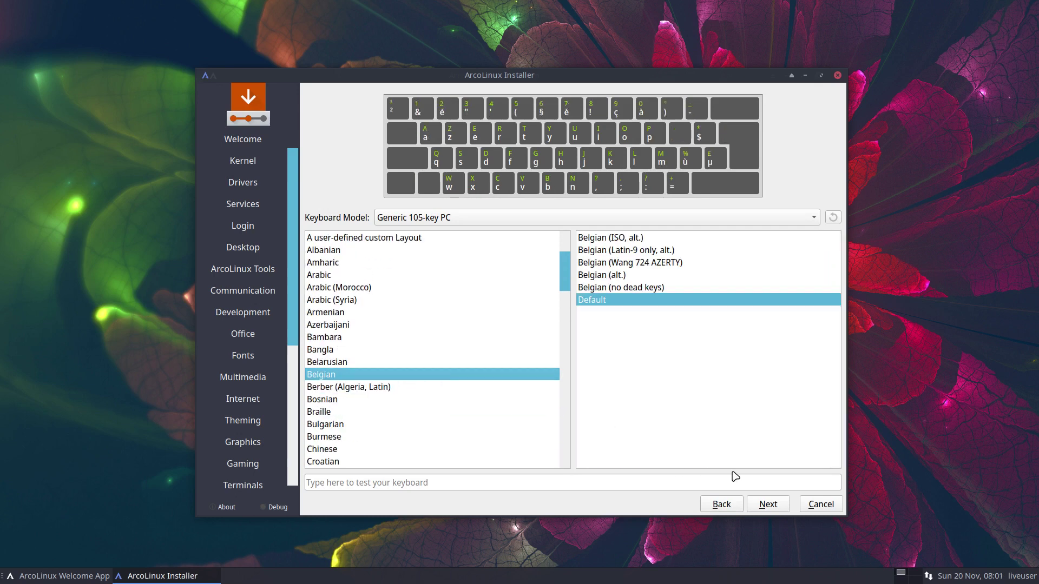
click(768, 505)
click(373, 127)
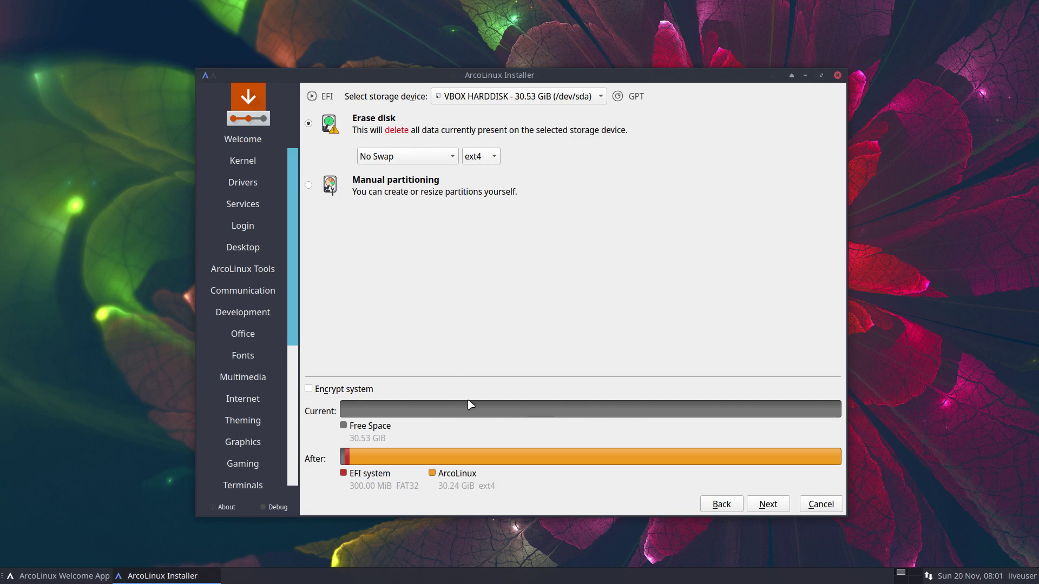
Step: Review the 300 MiB EFI plus 30.24 GiB ext4 plan for the 30.53 GiB disk
mouse_move(502, 420)
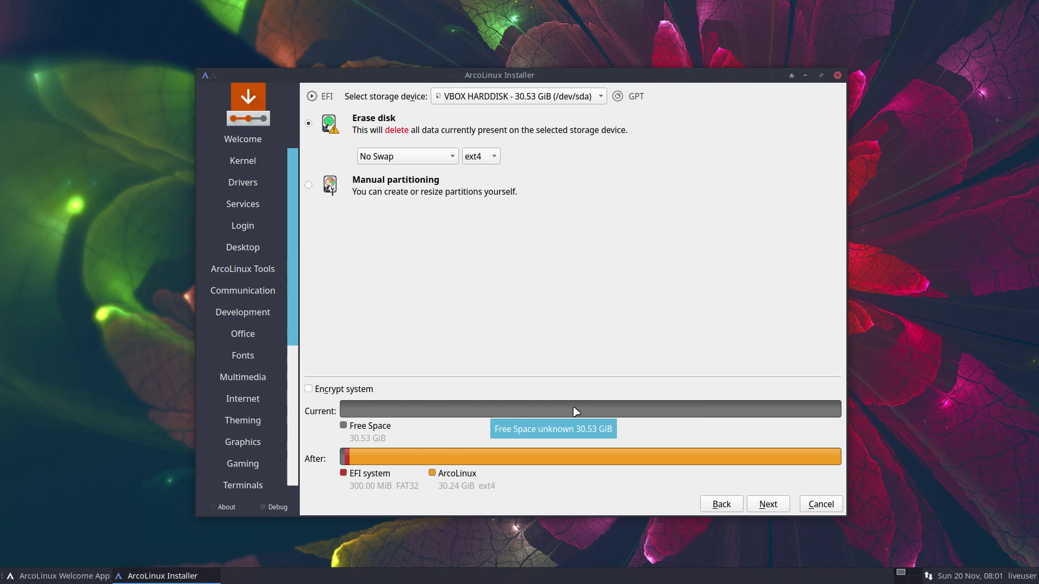
Step: Fill in the user's name, username and password, and reuse that password for the administrator
click(760, 504)
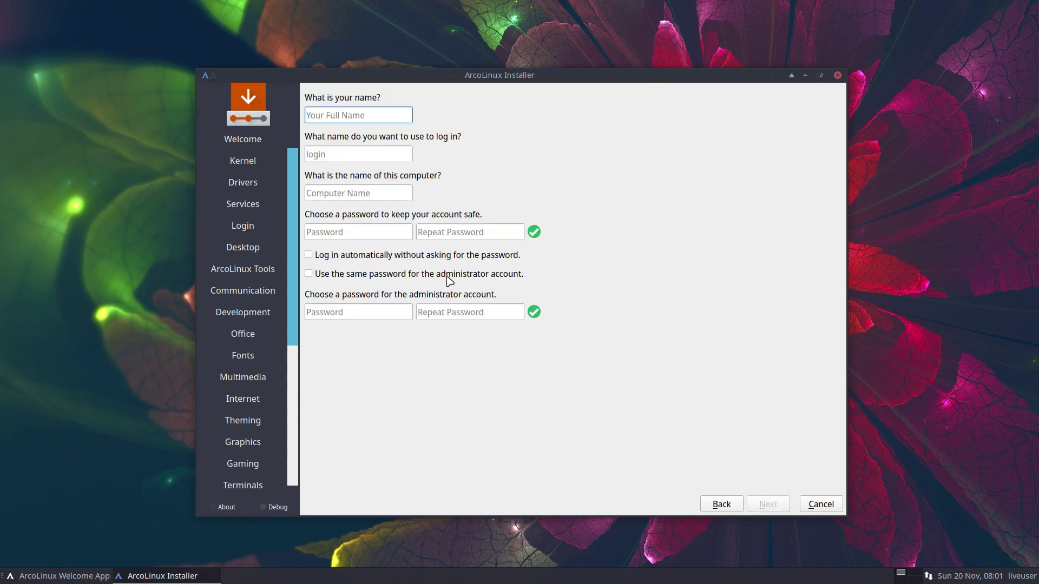
key(Tab)
key(Tab)
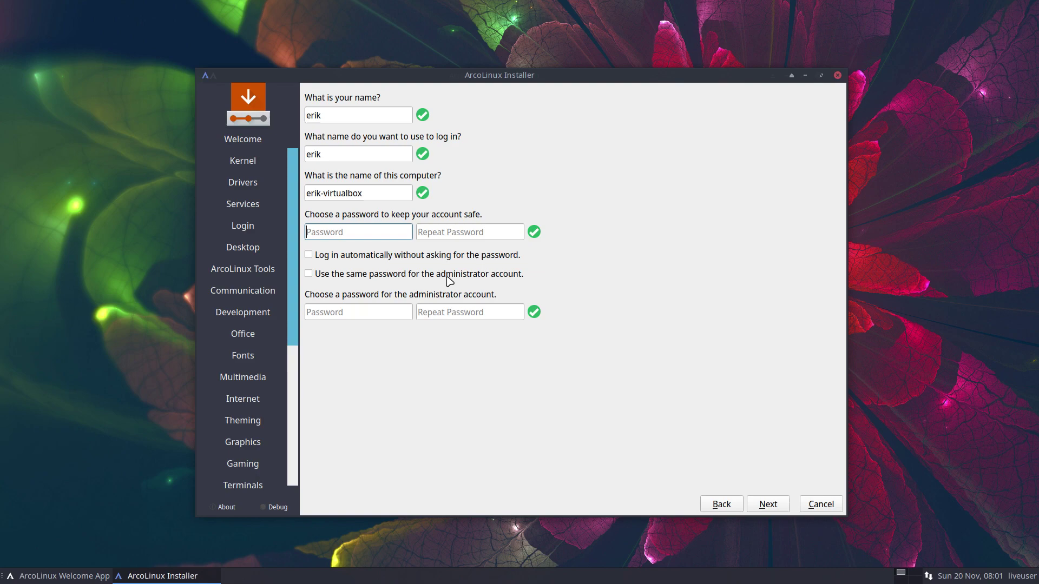
key(Tab)
key(Tab)
key(space)
click(446, 275)
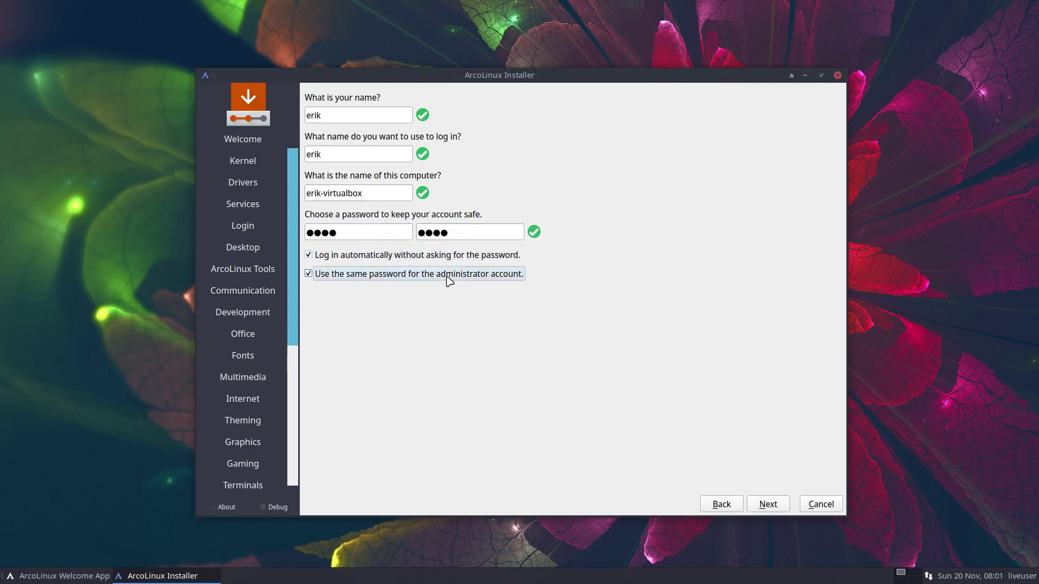
Step: Review the summary and confirm installing ArcoLinux now
click(772, 505)
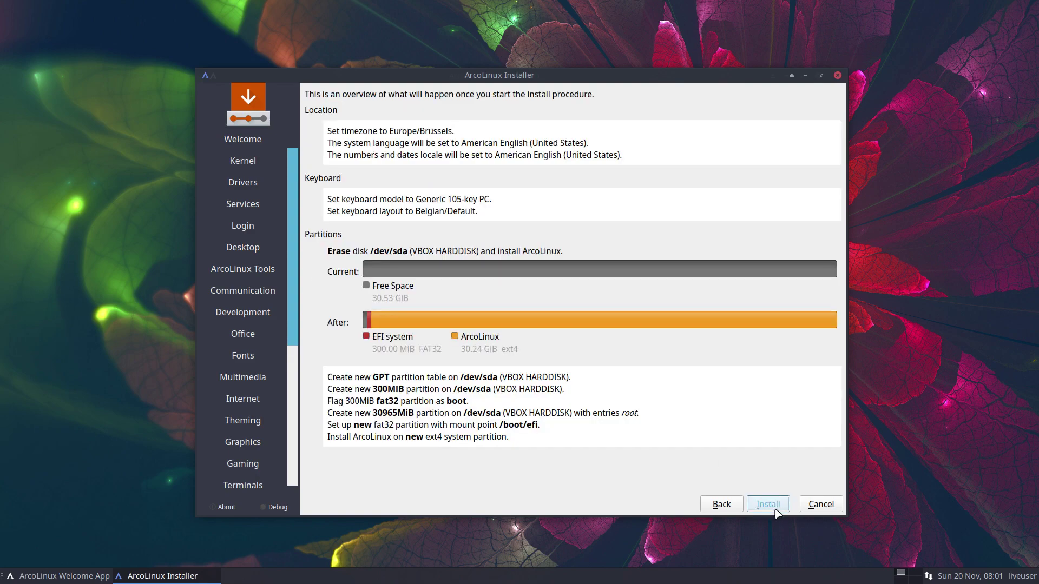
click(774, 508)
click(569, 306)
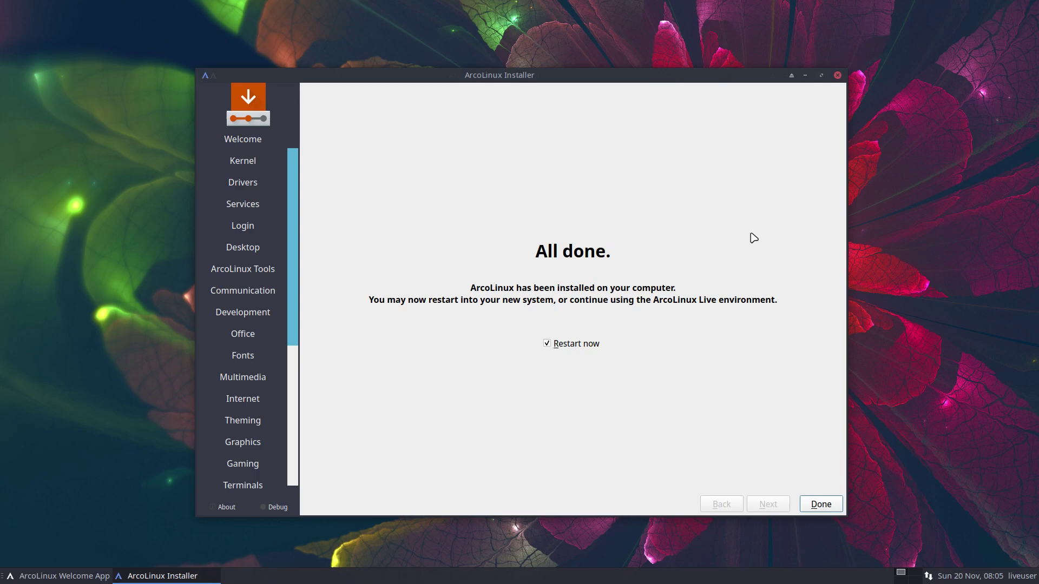
Step: Finish the installer with Restart now ticked, rebooting into the installed ArcoLinux
click(821, 504)
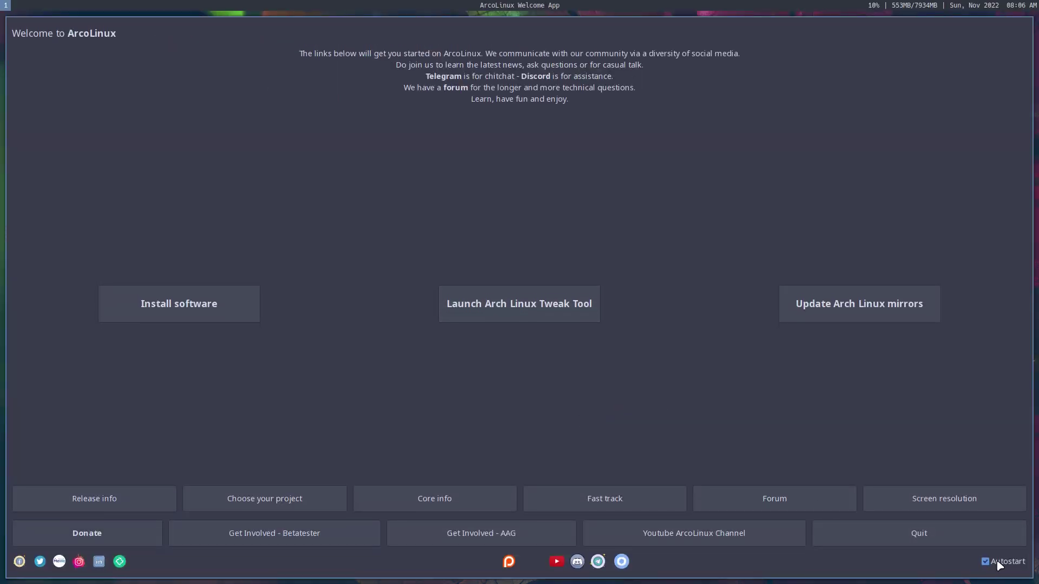
Step: Disable Welcome App autostart, launch Arch Linux Tweak Tool as administrator, then quit both
click(999, 561)
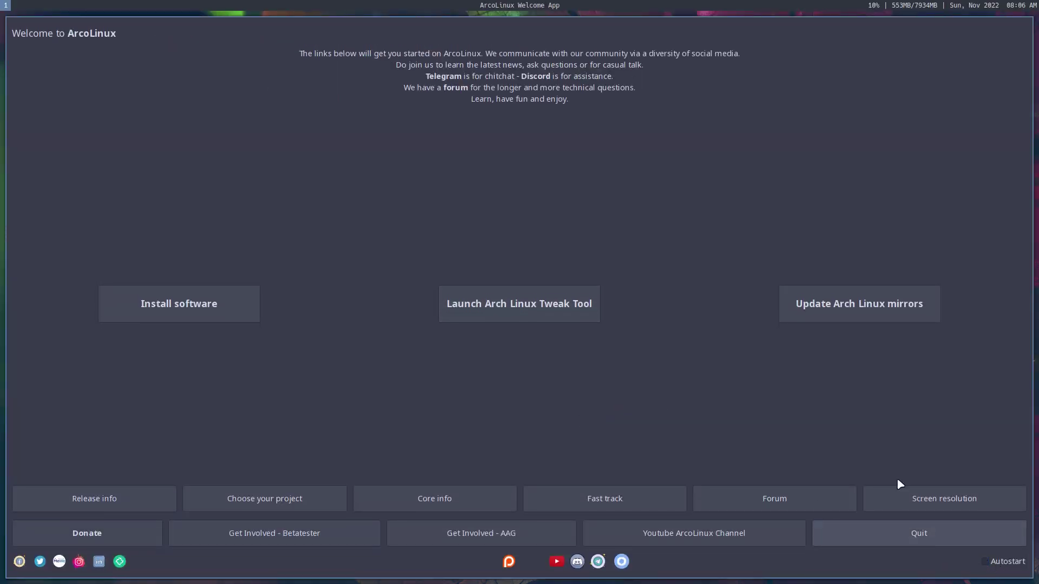
click(193, 302)
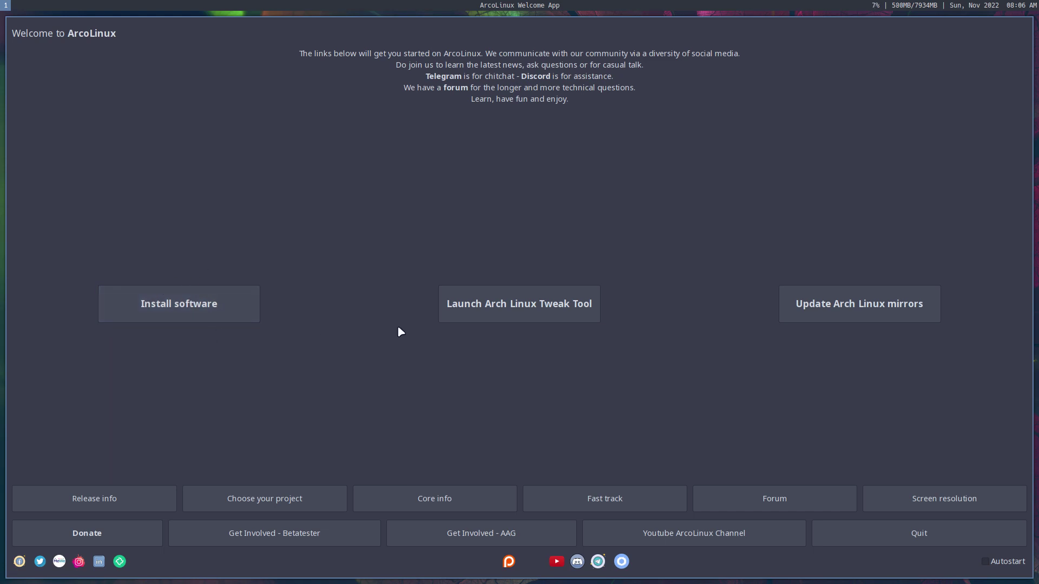
click(532, 320)
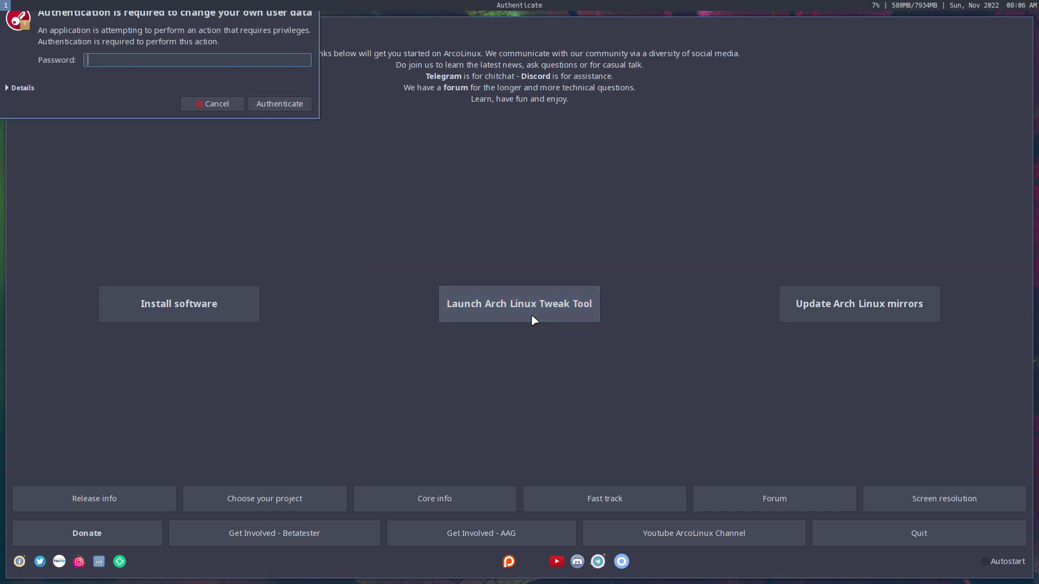
text(******)
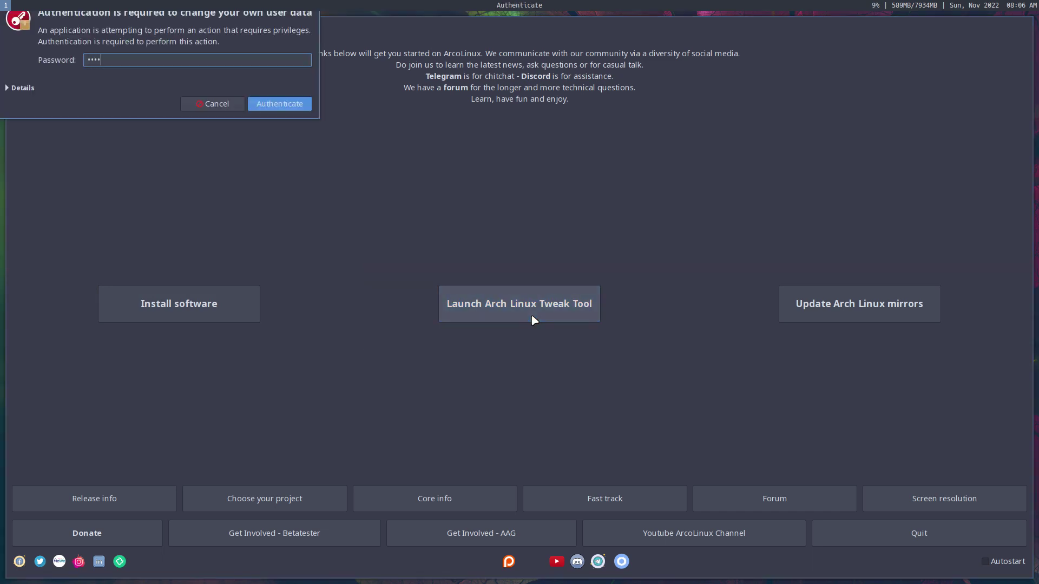
key(Return)
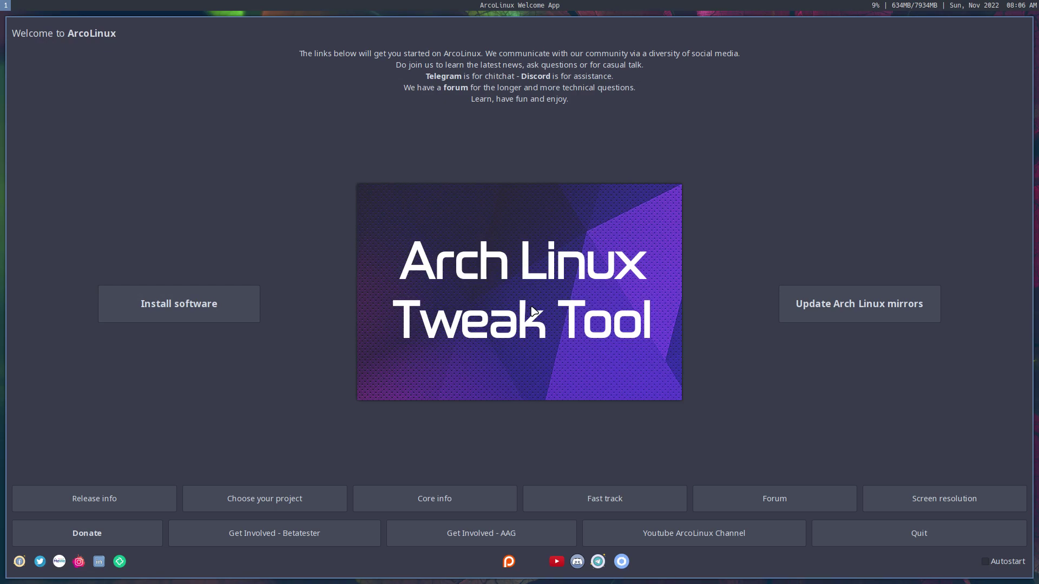
click(876, 535)
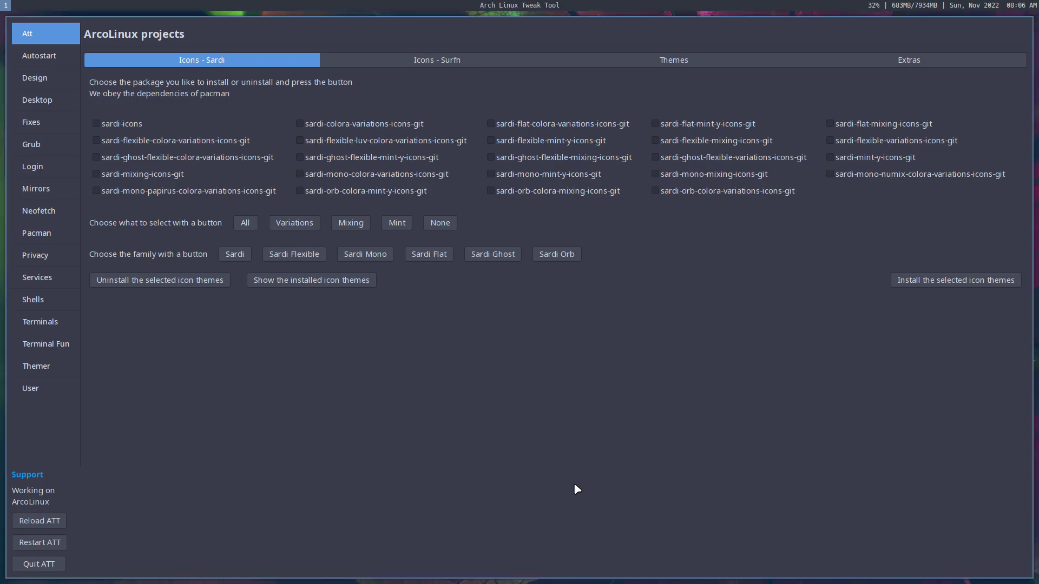
click(39, 564)
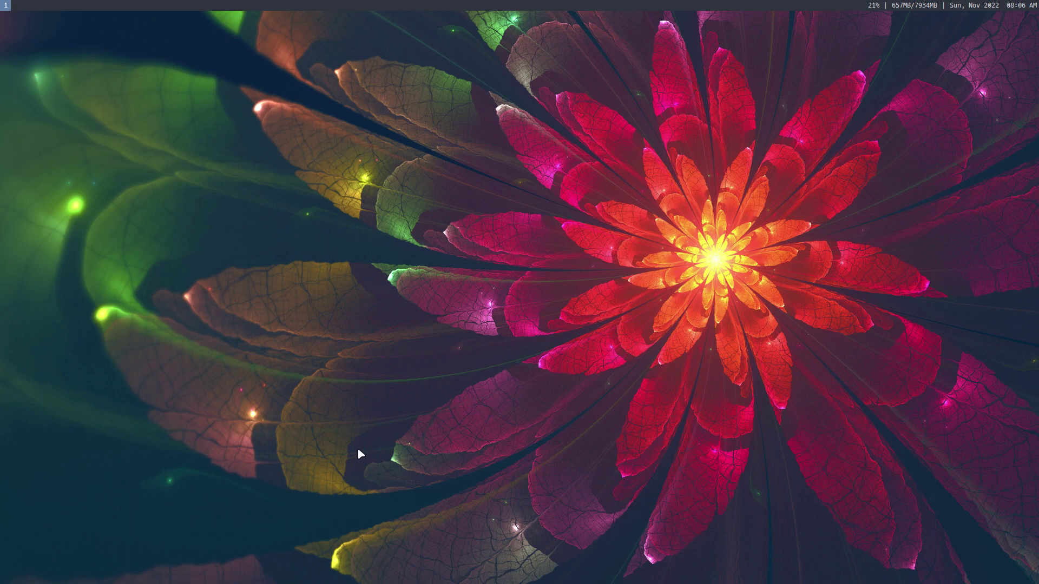
key(super+Return)
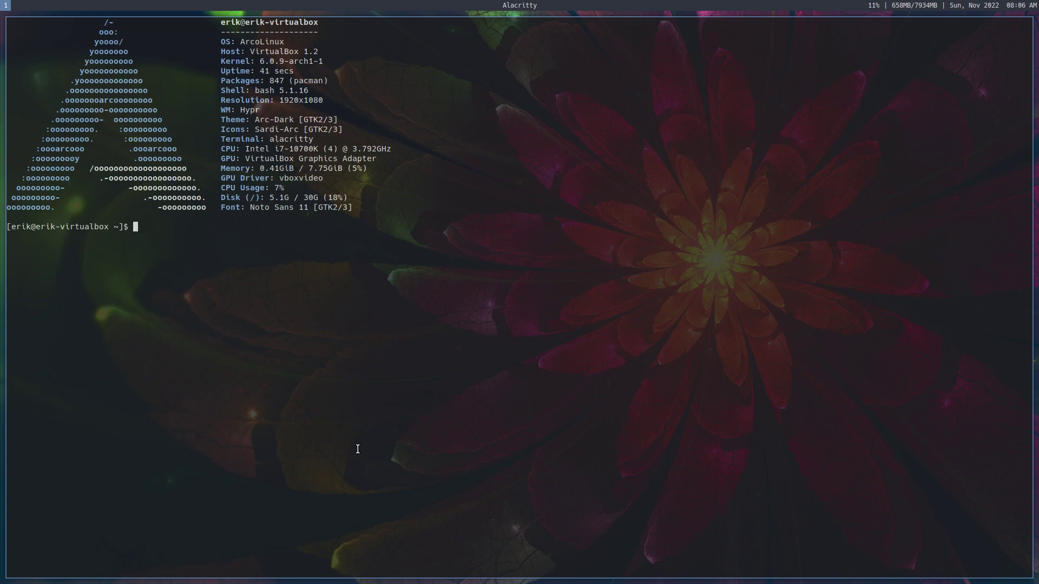
key(super+t)
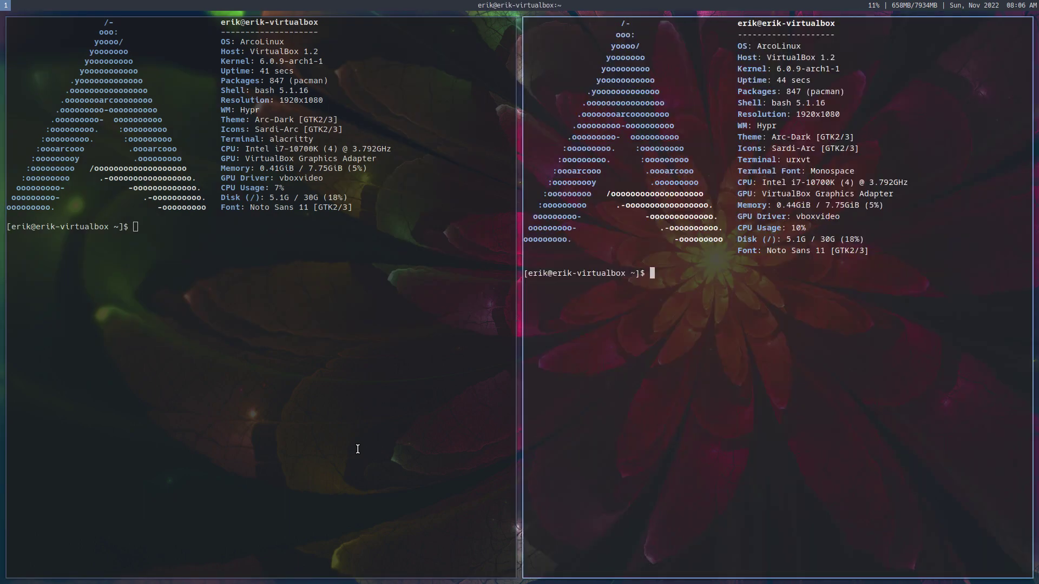
key(super+q)
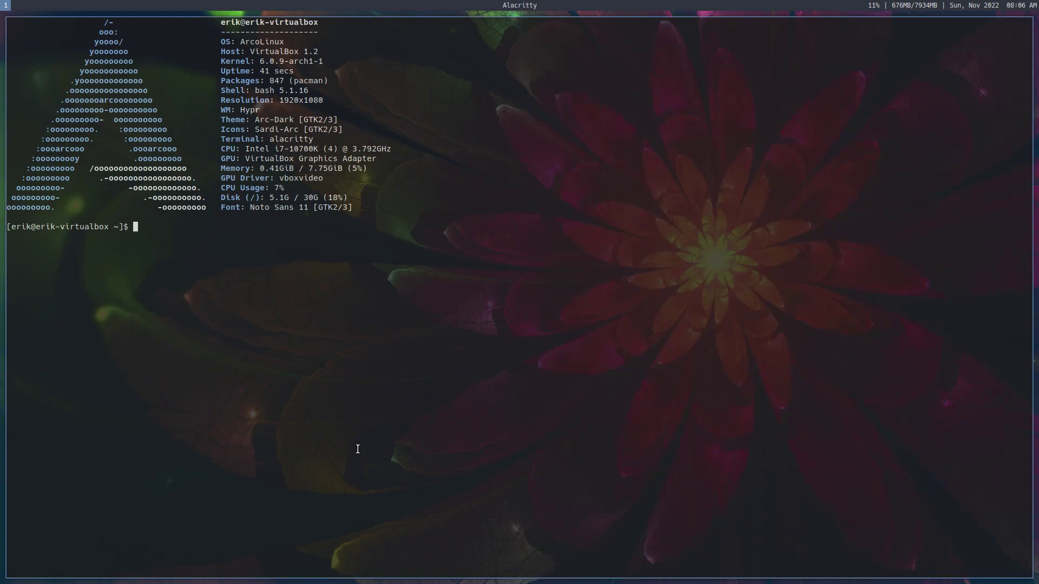
key(super+q)
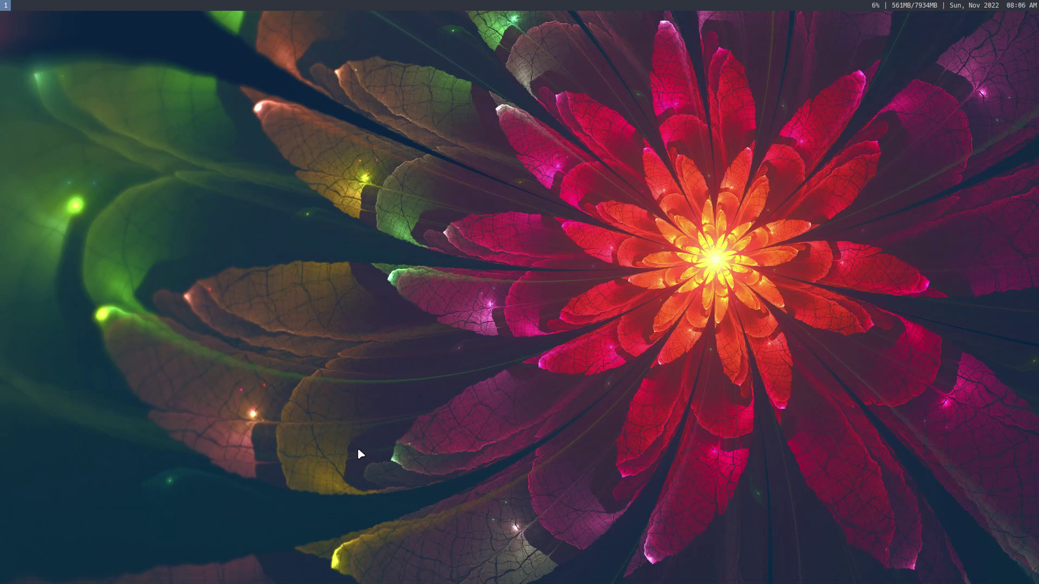
key(super+p)
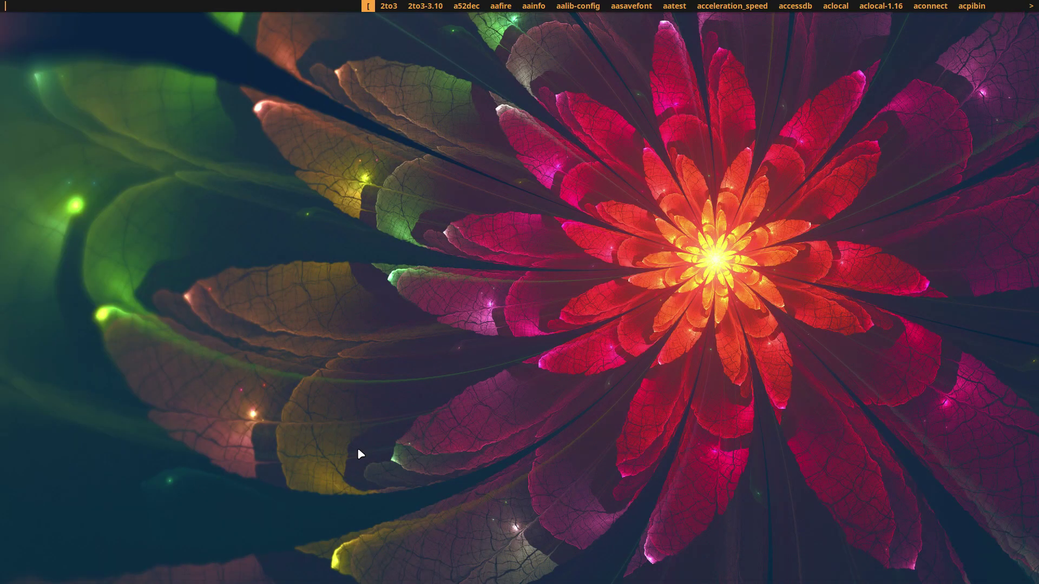
key(Escape)
key(super+x)
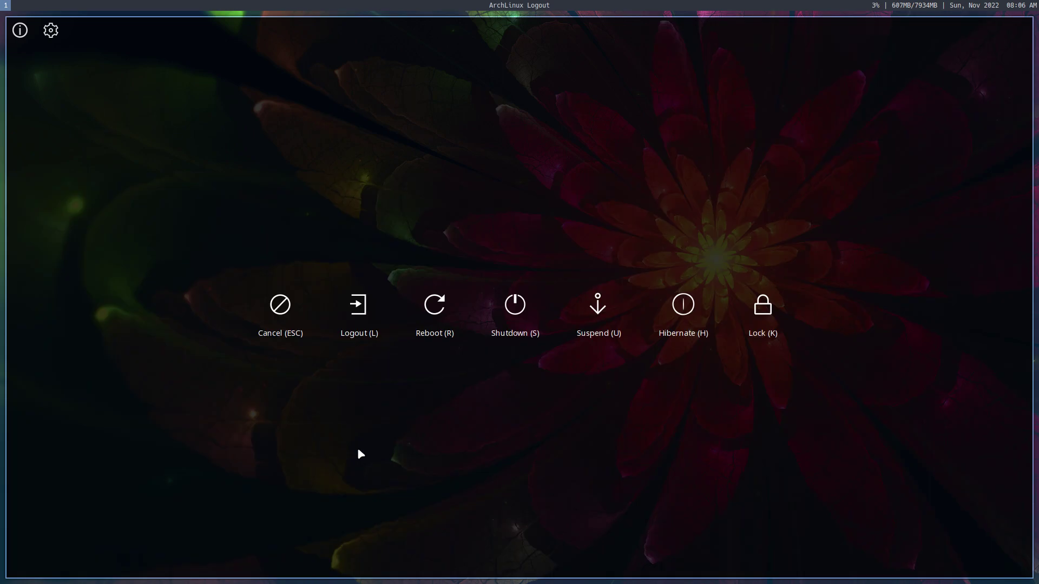
key(Escape)
Step: Open Thunar, run cacafire via dmenu, show hidden files and select the .config folder
key(super+shift+Return)
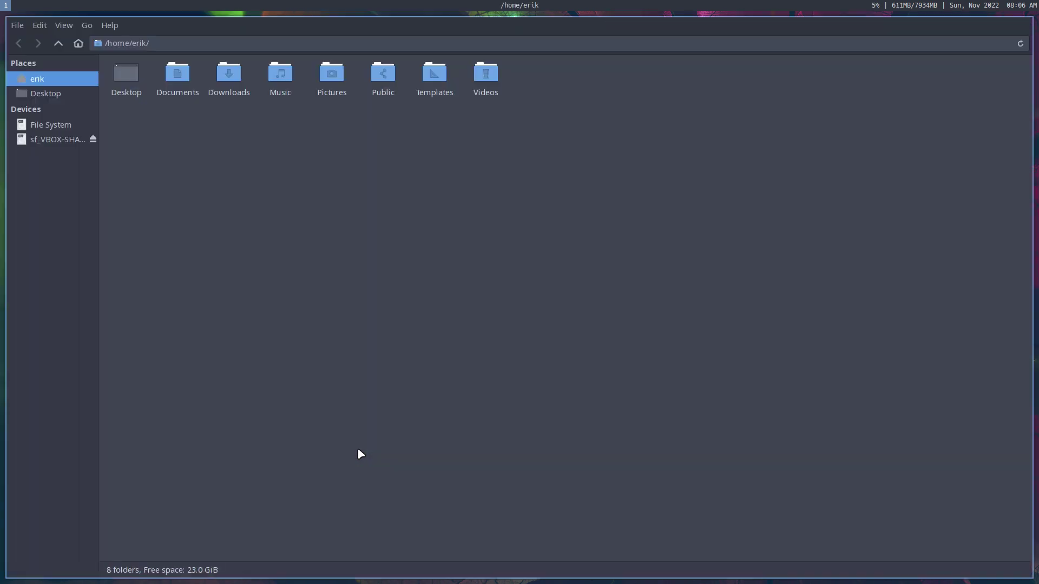
key(super+p)
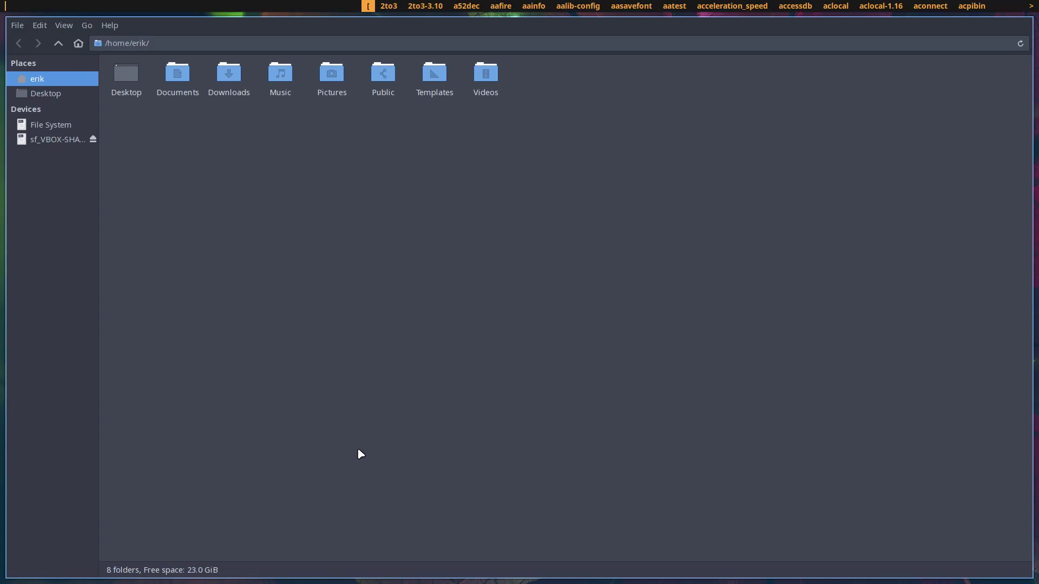
text(caca)
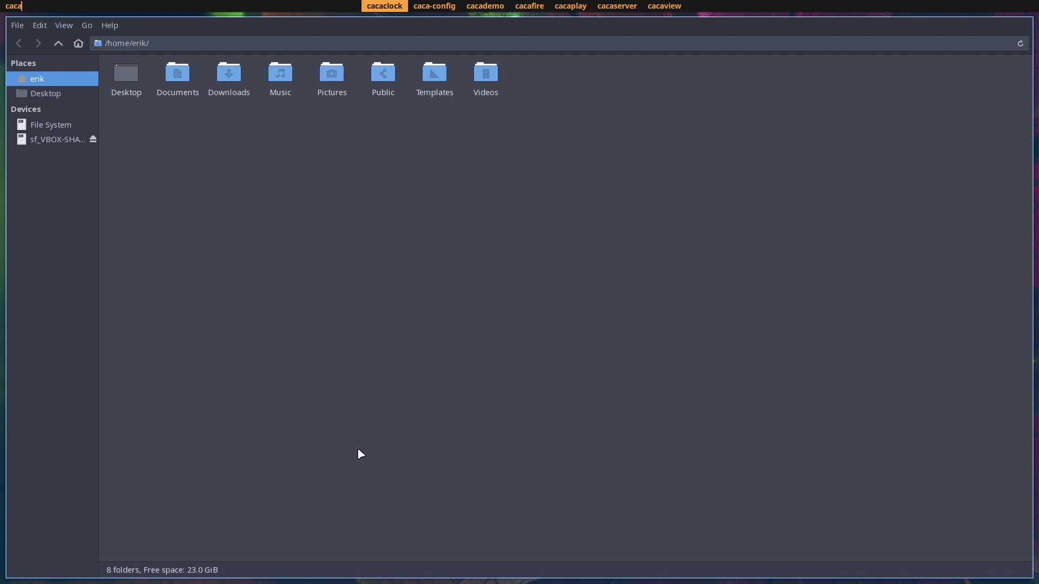
key(Right)
key(Right)
key(Right)
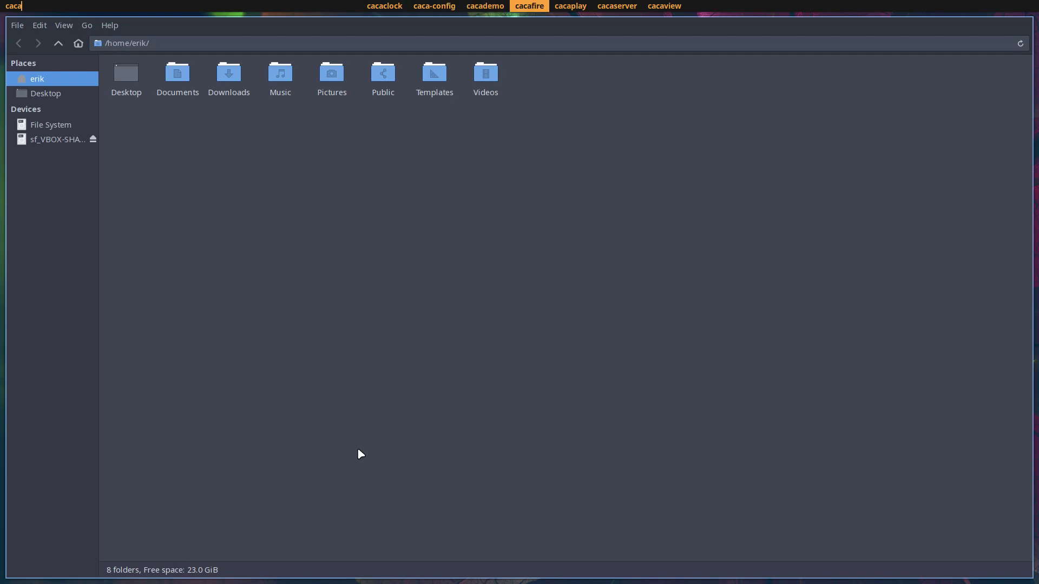
key(Left)
key(Right)
key(Return)
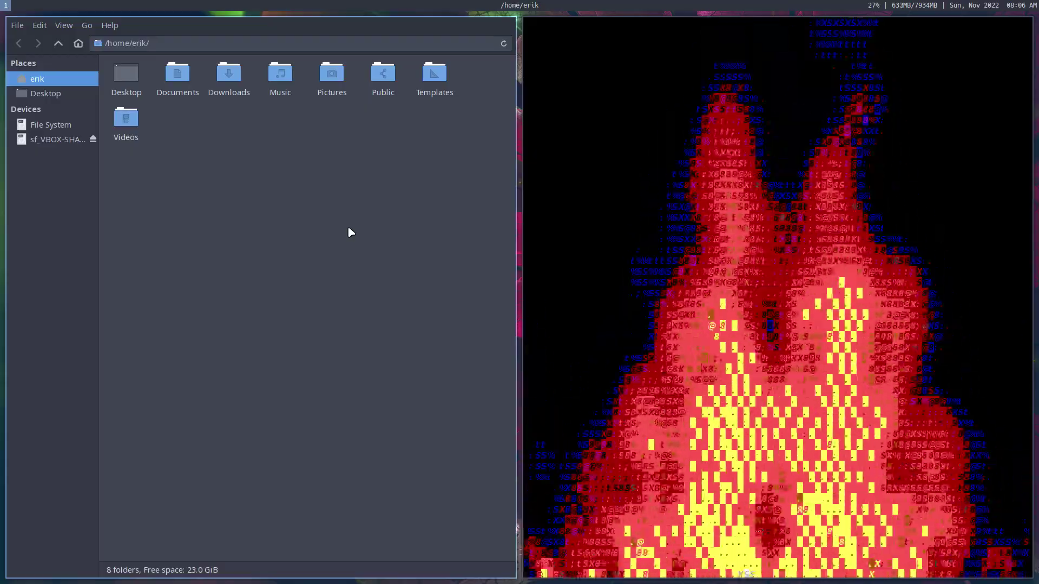
key(ctrl+h)
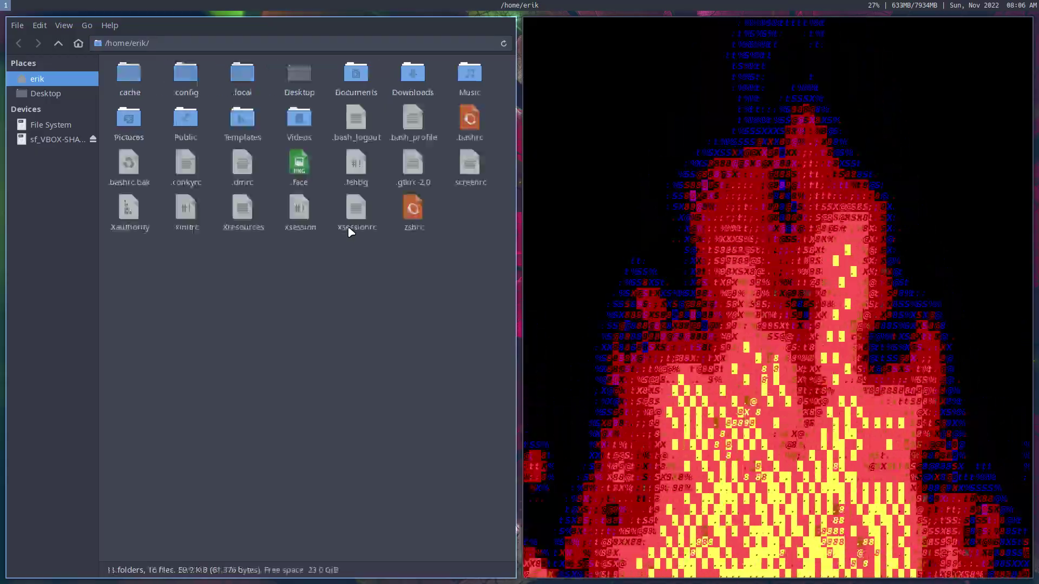
click(186, 89)
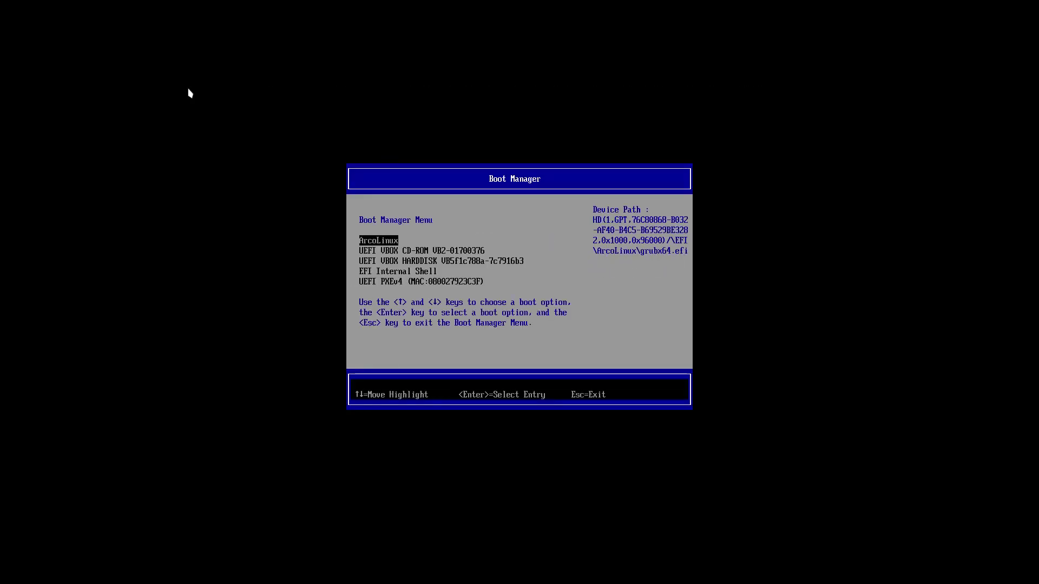
key(Down)
key(Return)
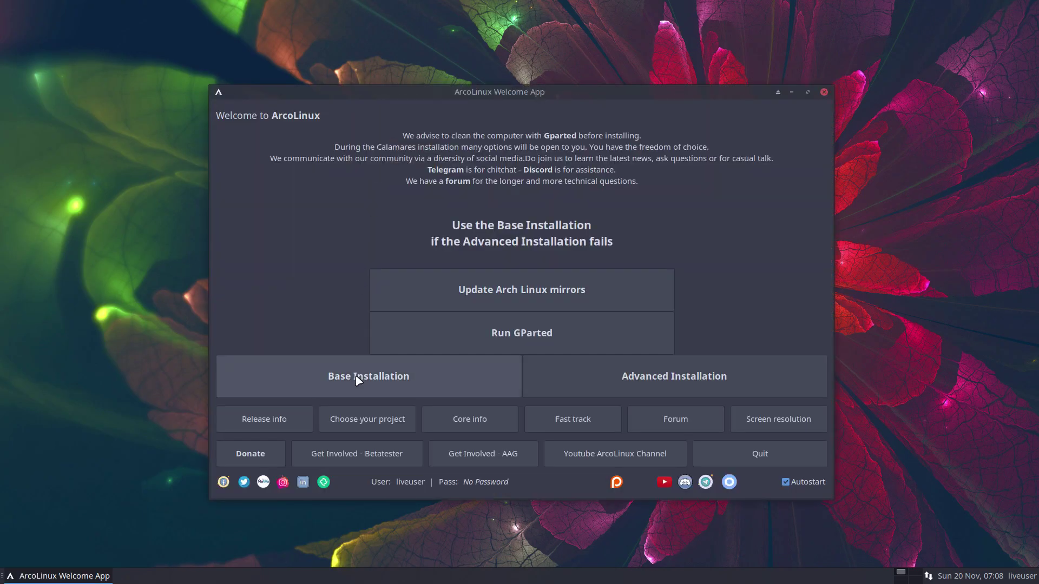
Step: Start Base Installation and accept Brussels time and the Belgian keyboard layout
click(357, 380)
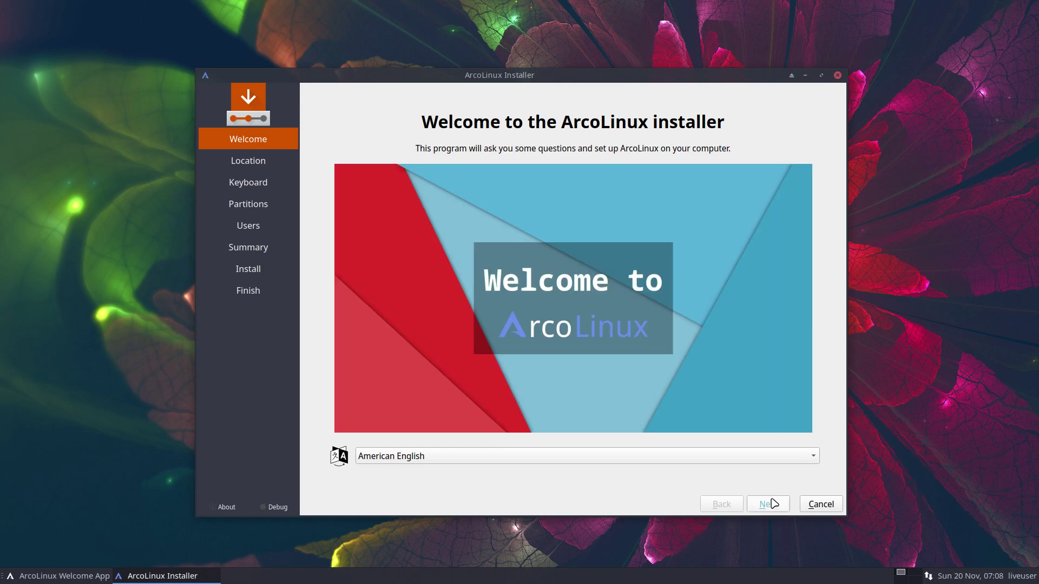
click(771, 504)
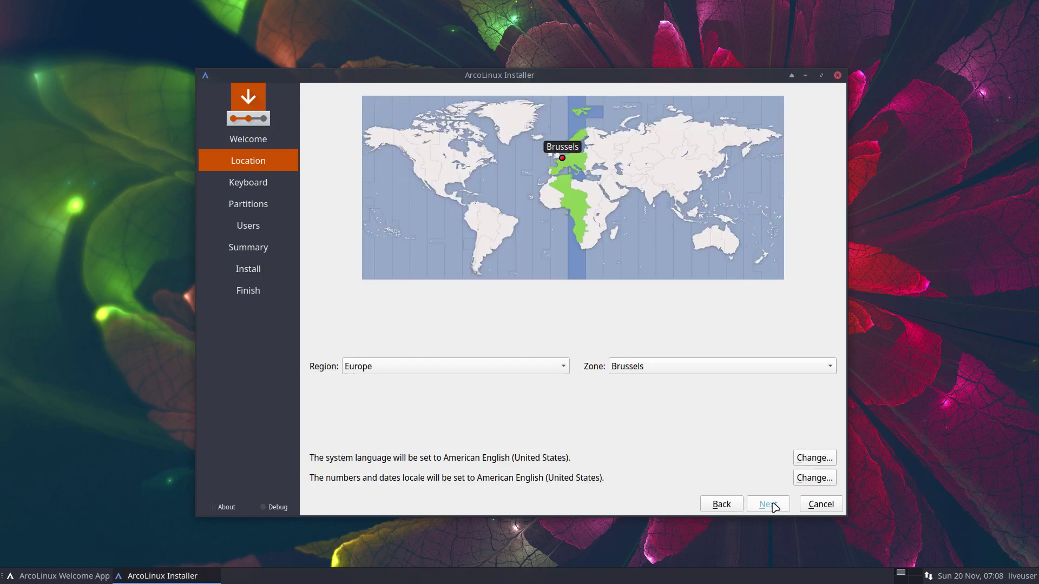
click(768, 504)
scroll(494, 407, up, 5)
click(494, 408)
drag(494, 408, 385, 362)
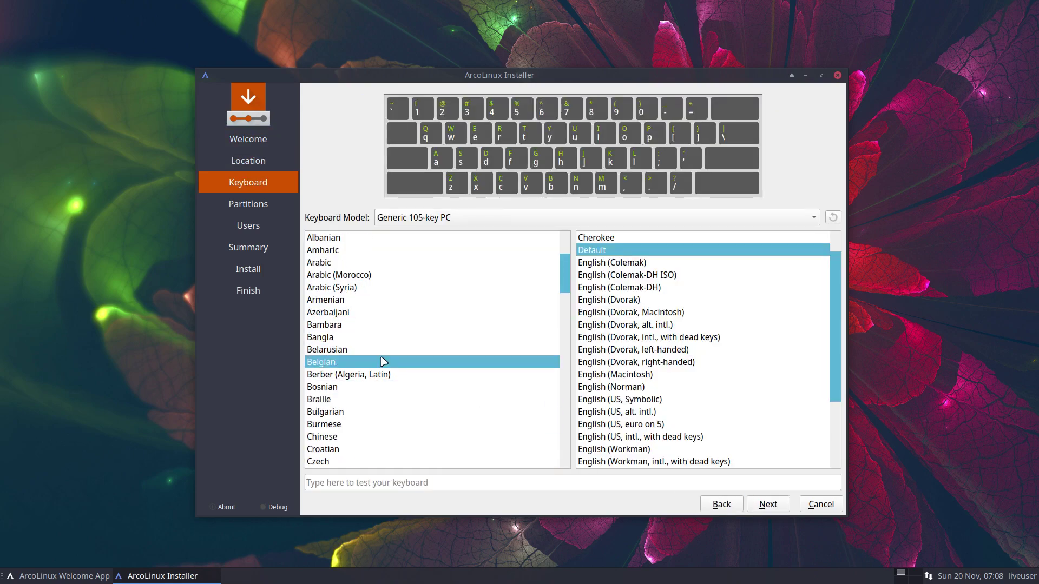
click(768, 504)
Step: Choose Erase disk as the partitioning method for an ext4 install
click(308, 187)
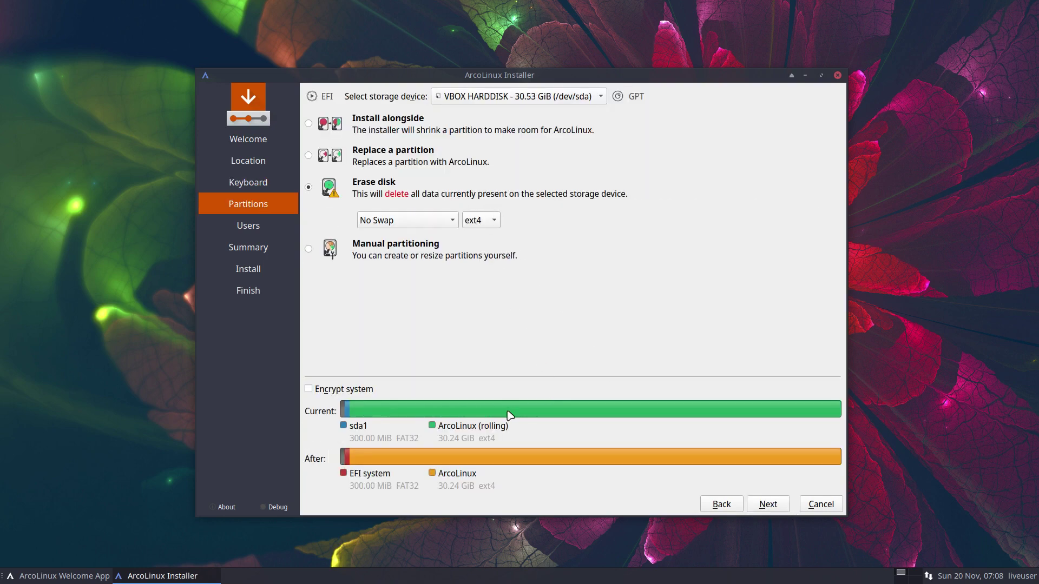
mouse_move(531, 410)
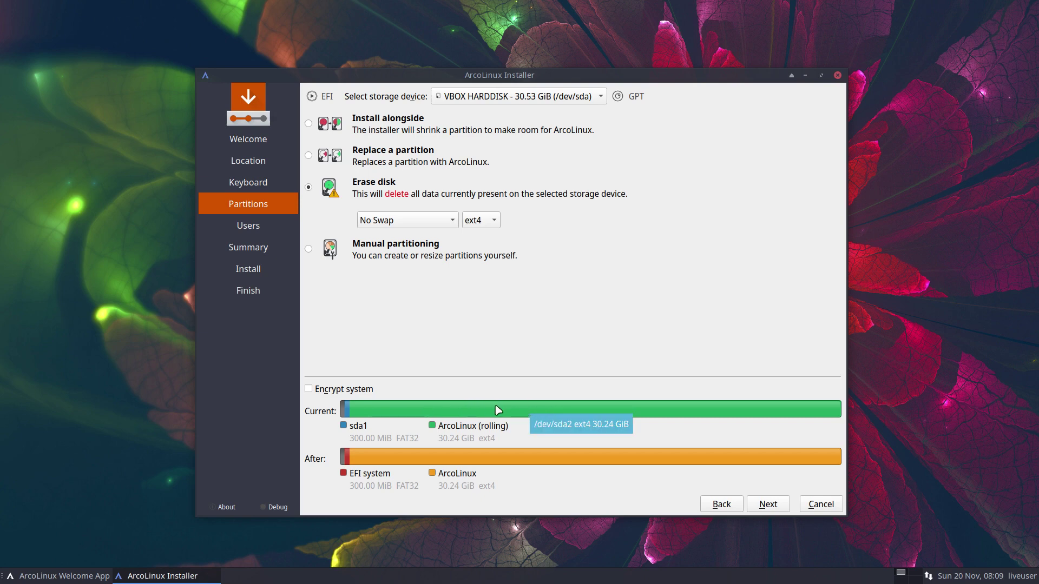
click(767, 504)
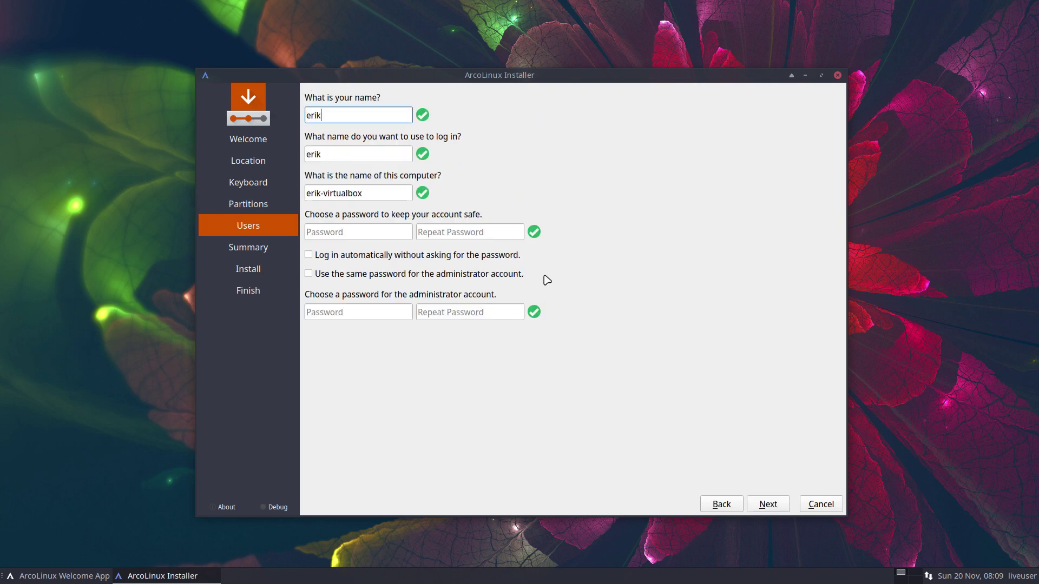
Step: Create the user account and password, enabling automatic login and the same administrator password
key(Tab)
key(Tab)
key(Tab)
key(Tab)
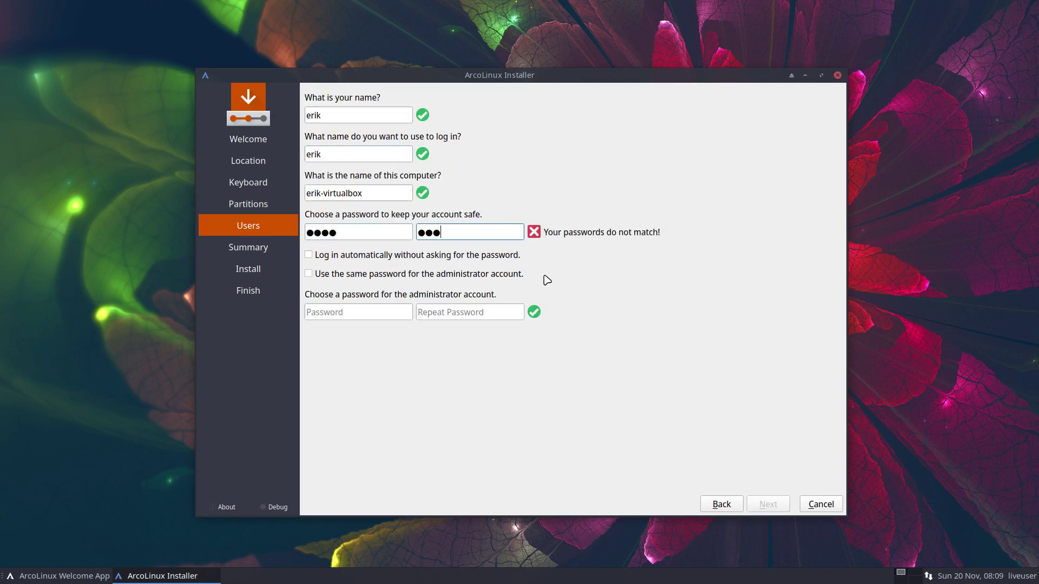
key(Tab)
key(space)
key(Tab)
key(space)
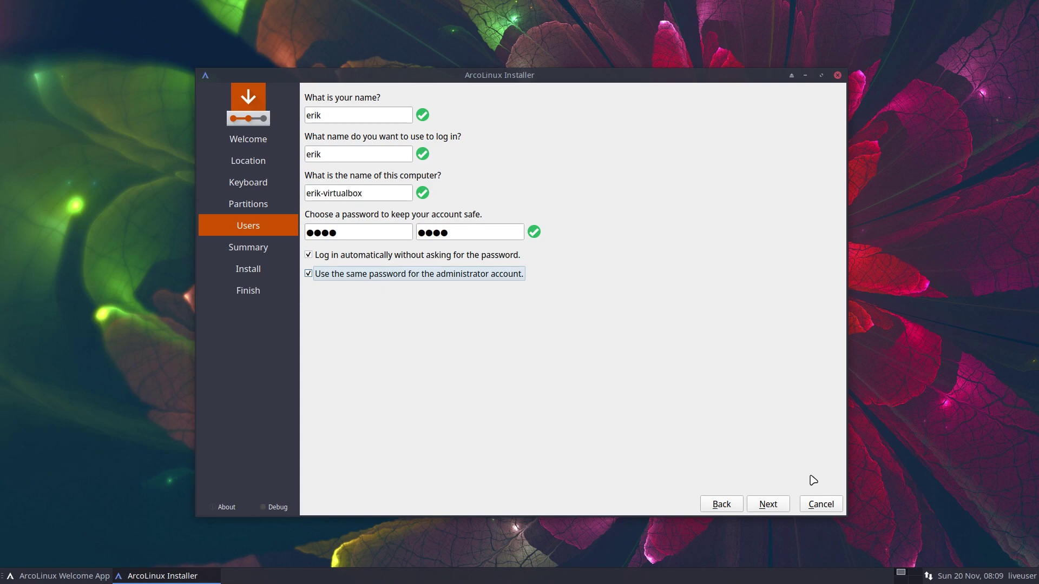
Step: Review the summary and start the installation, confirming Install now
click(777, 505)
click(777, 508)
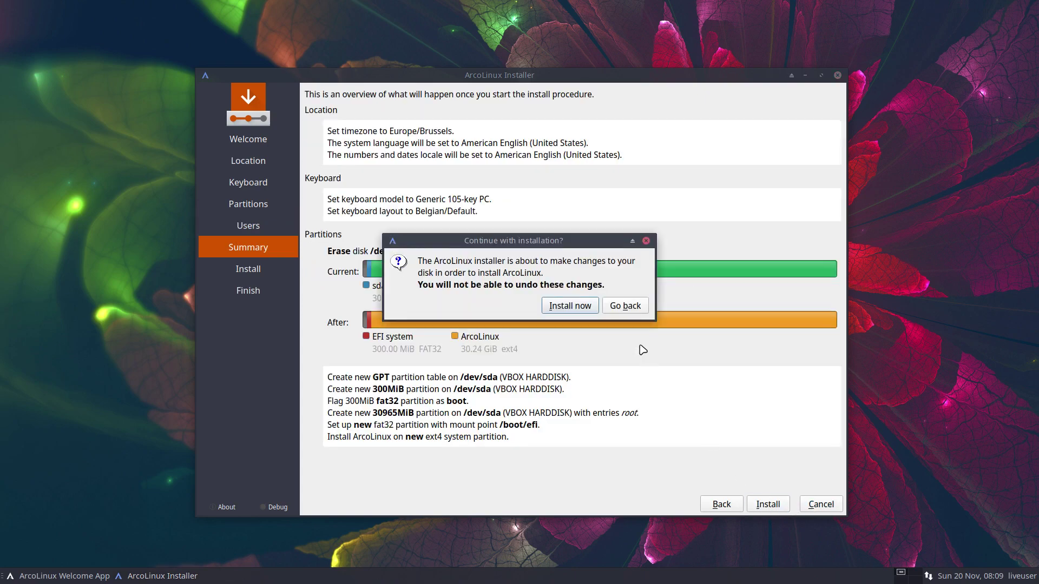
click(572, 314)
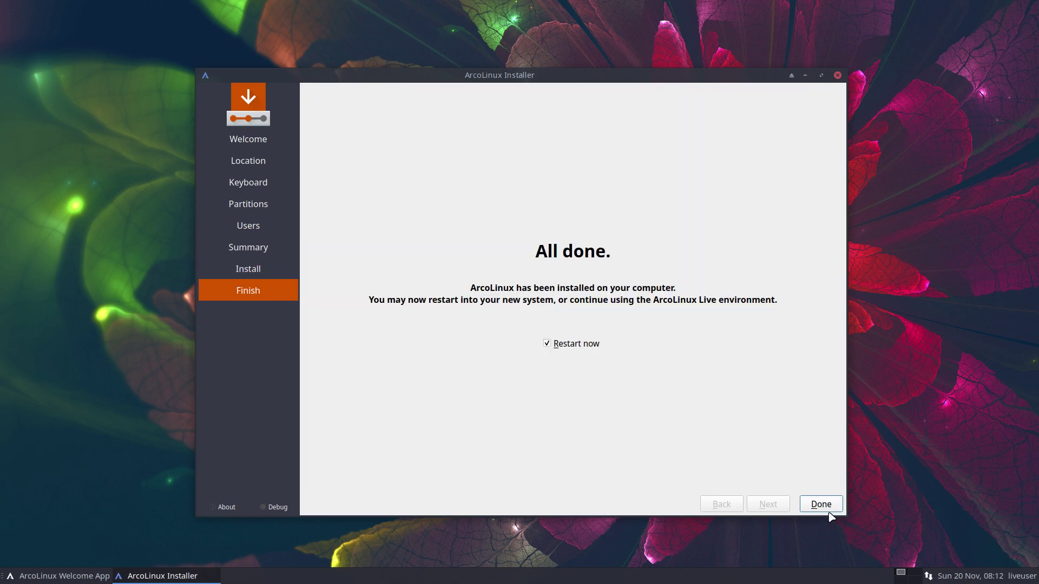
Step: Finish the installer with Restart now checked to reboot into ArcoLinux
click(821, 505)
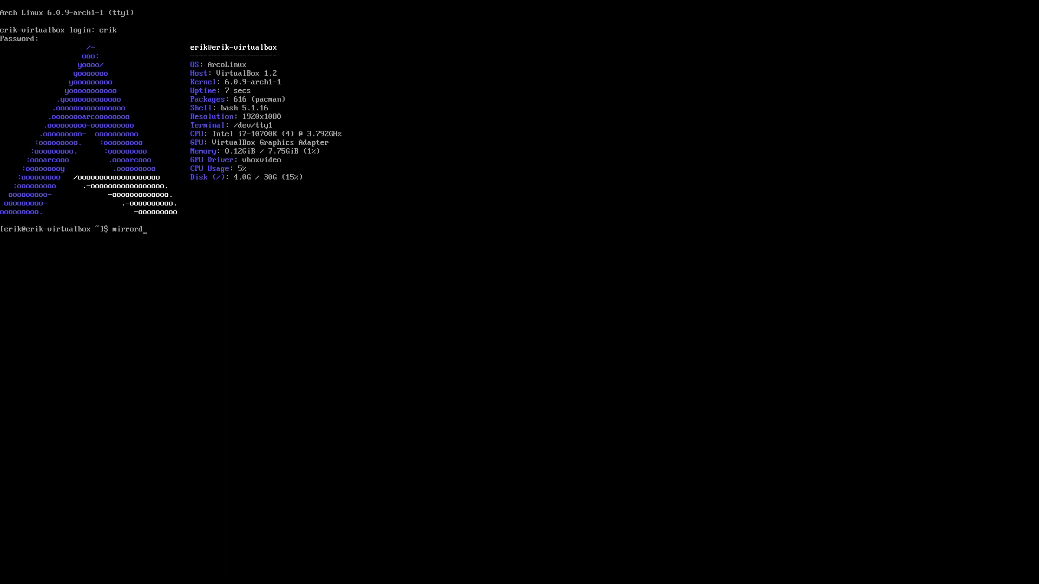
Step: Refresh mirrors with mirrord, run update accepting 11 package upgrades, then clear the screen
key(Return)
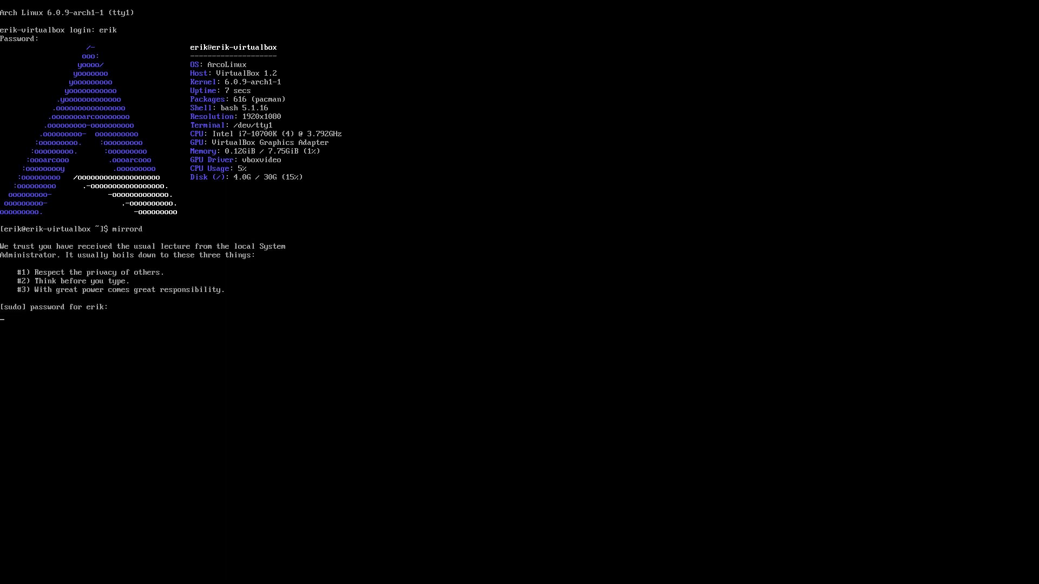
key(Return)
text(update)
key(Return)
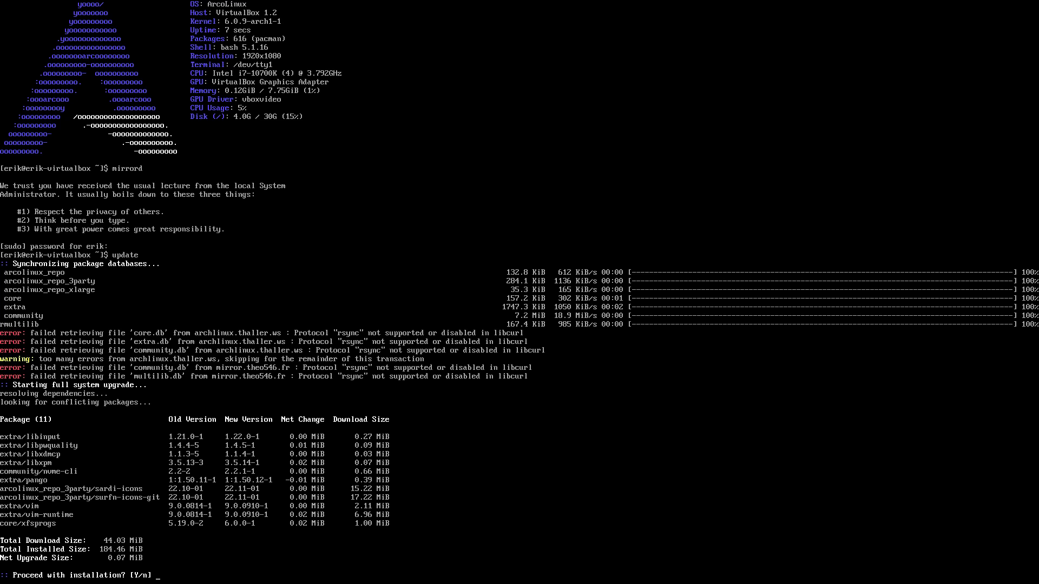
key(Return)
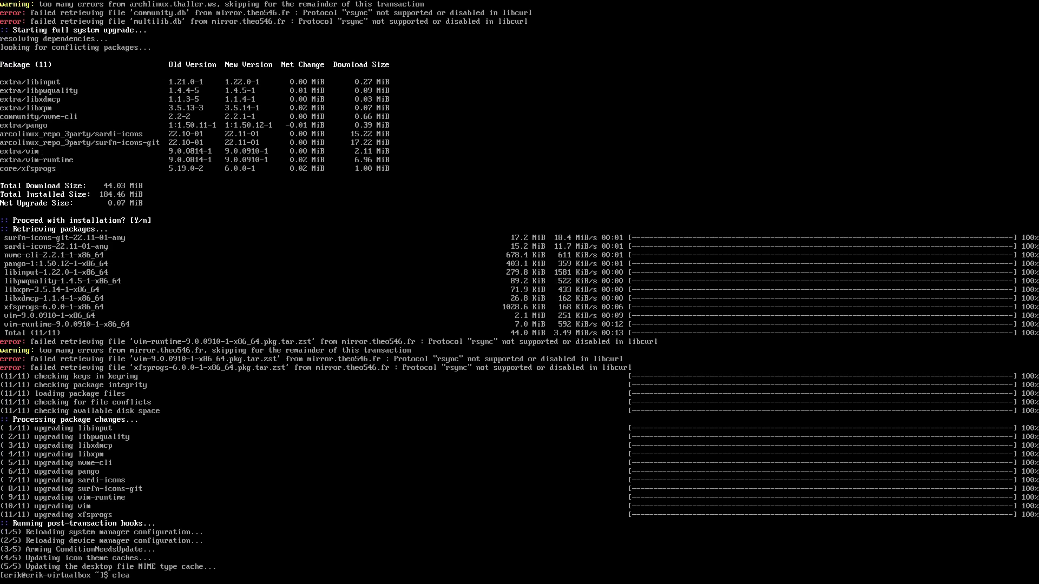
text(r)
key(Return)
key(Return)
key(Return)
key(Return)
key(Return)
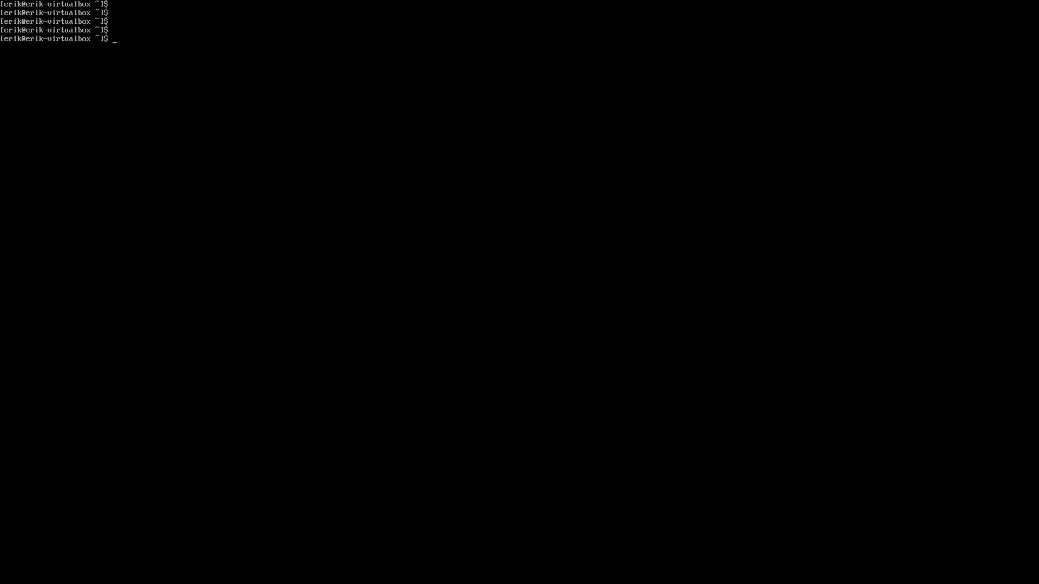
Step: Run update, re-rank mirrors with mirrorx, then update again until nothing is left to do
text(update)
key(Return)
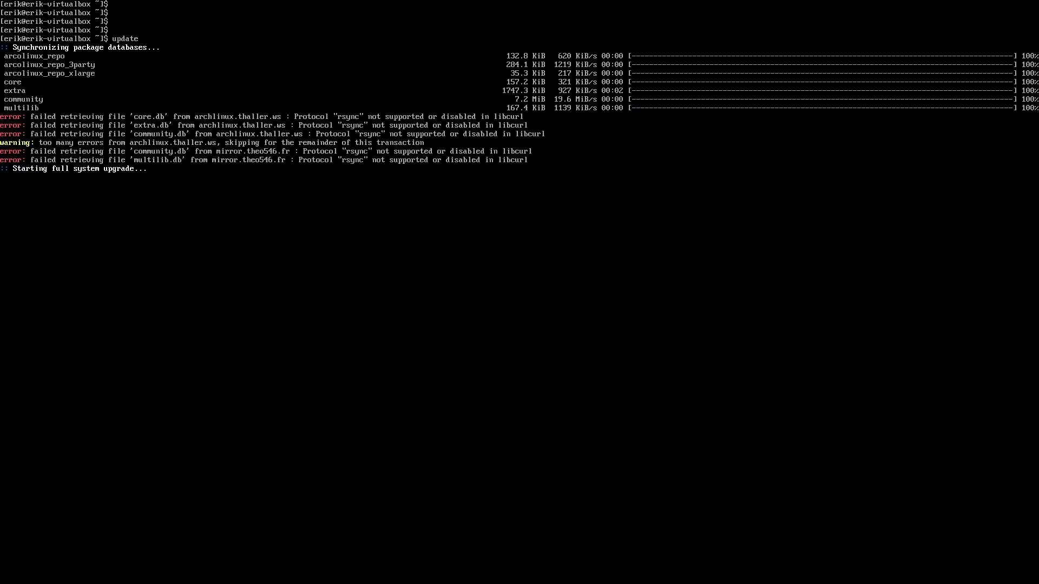
text(mirr)
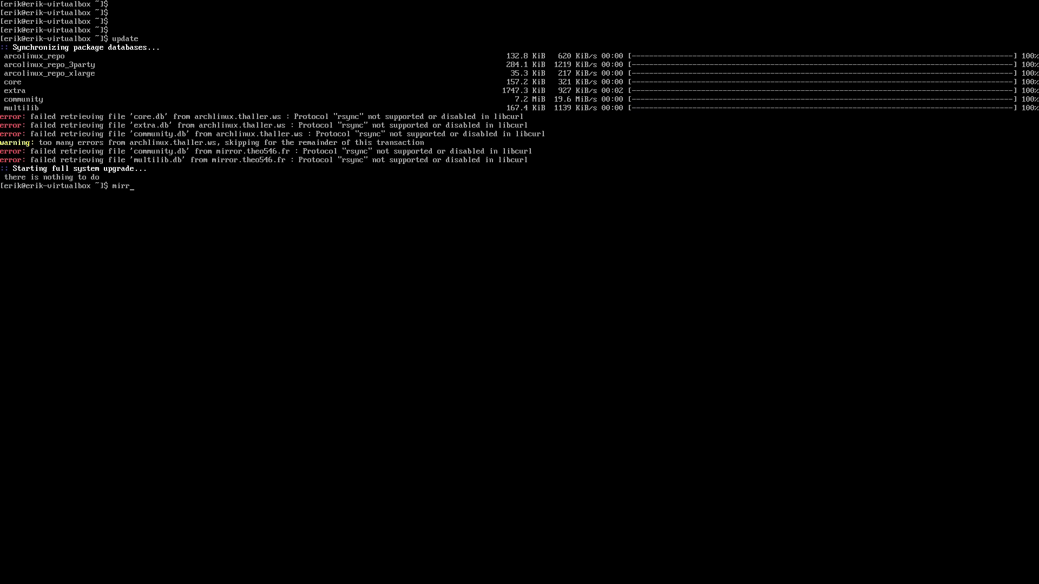
text(orx)
text(pdate)
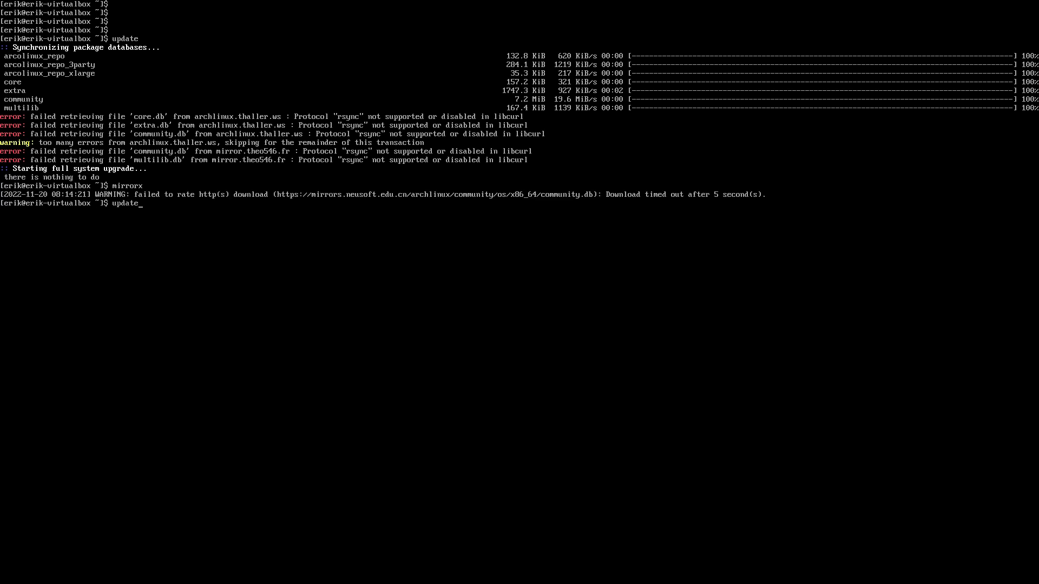
key(Return)
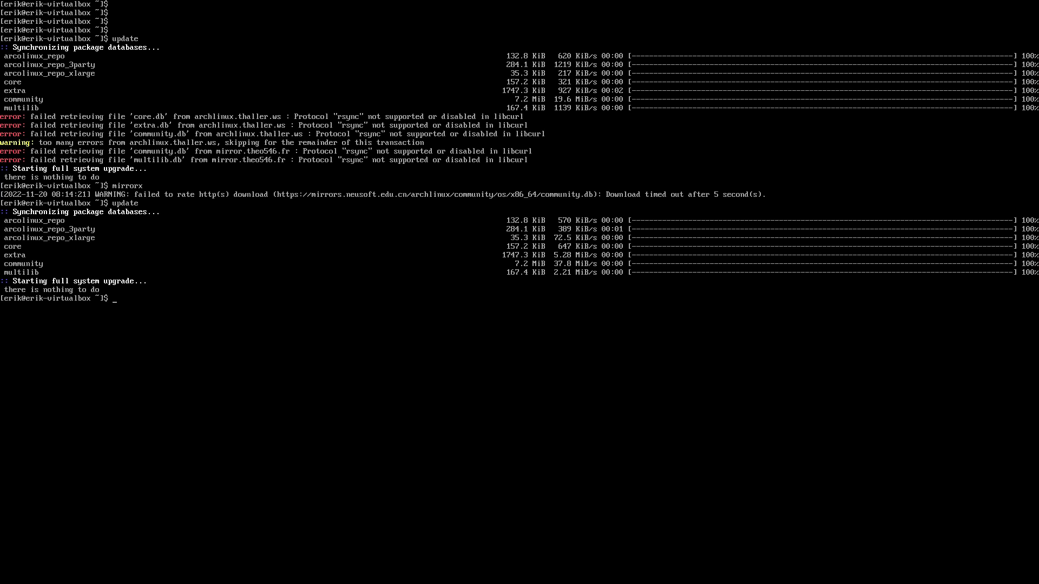
text(sudo pacman -S sdddm)
key(BackSpace)
text(m)
text( xfce)
key(BackSpace)
key(BackSpace)
key(BackSpace)
key(BackSpace)
key(BackSpace)
key(BackSpace)
key(BackSpace)
key(BackSpace)
key(BackSpace)
key(BackSpace)
key(BackSpace)
key(BackSpace)
key(BackSpace)
key(BackSpace)
key(BackSpace)
key(BackSpace)
key(BackSpace)
key(BackSpace)
key(BackSpace)
text(git clone http)
key(BackSpace)
key(BackSpace)
key(BackSpace)
text(ttps://github.com/arcolinuxd)
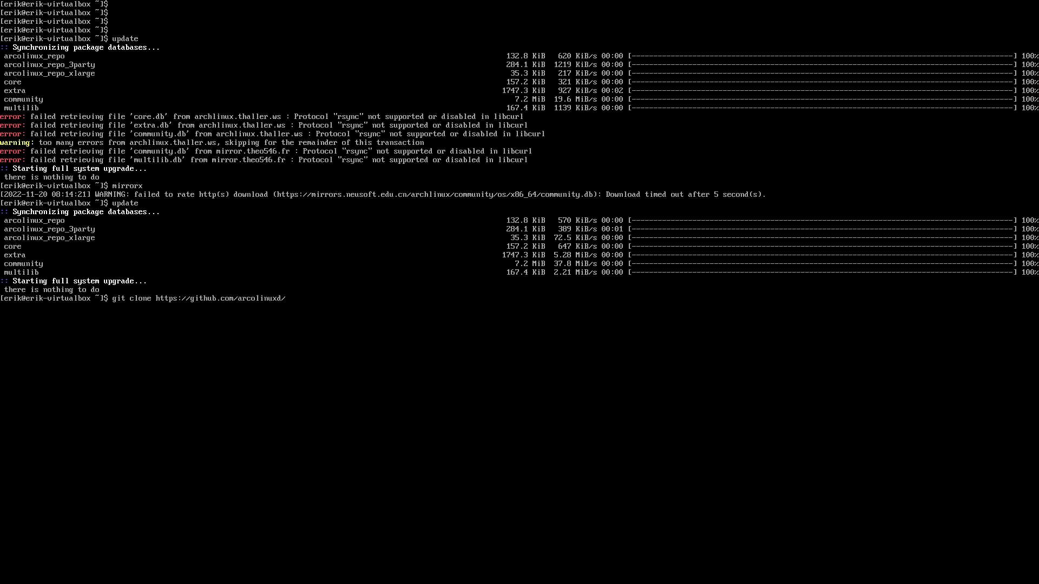
text(/arco-hypr)
key(Return)
Step: Enter arco-hypr, list its scripts, and run 100-display-manager-and-desktop.sh
text(cd arco-hypr/)
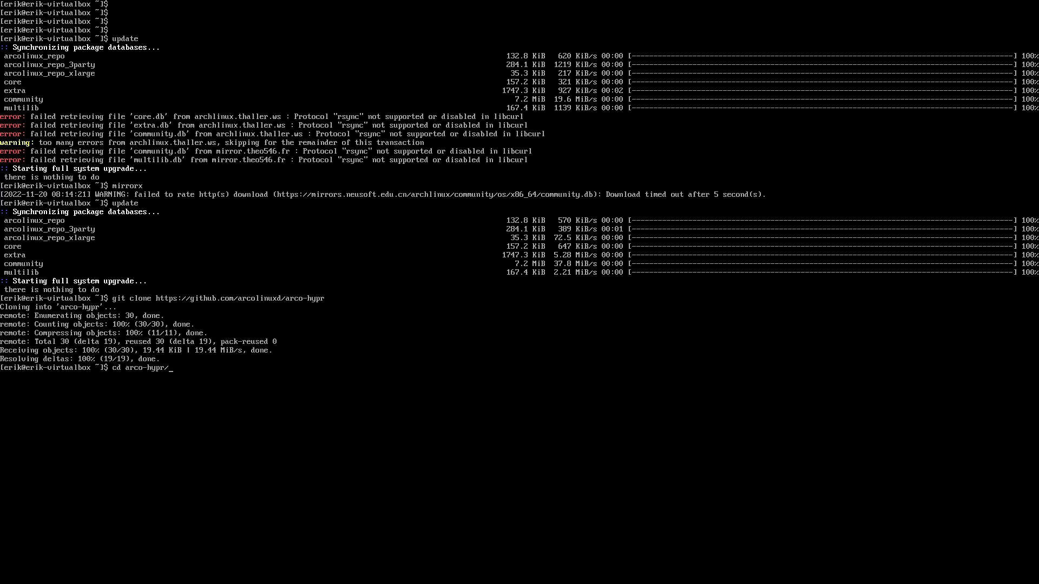
key(Return)
text(ls)
key(Return)
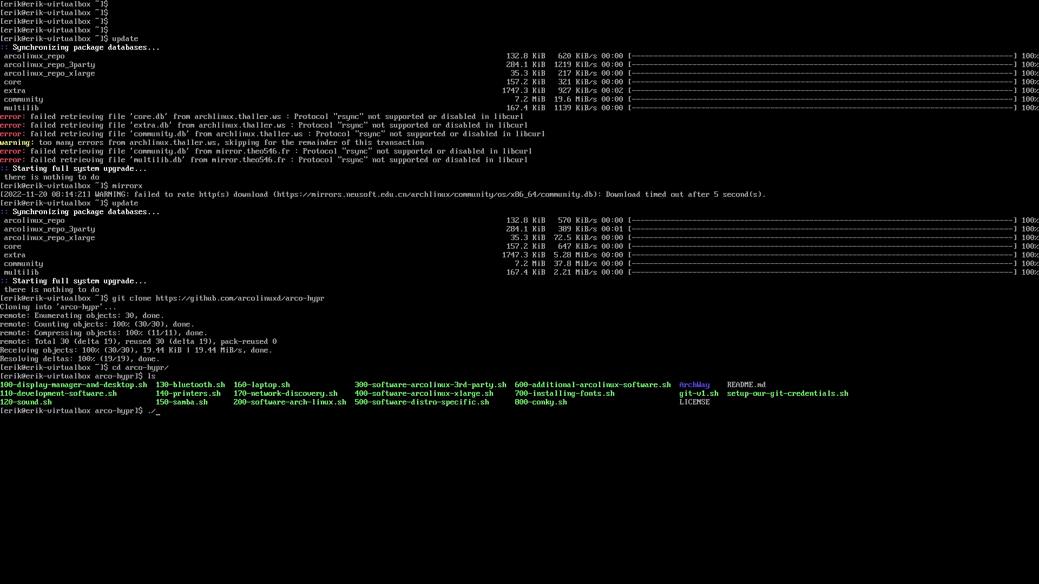
text(./100)
key(Tab)
key(Return)
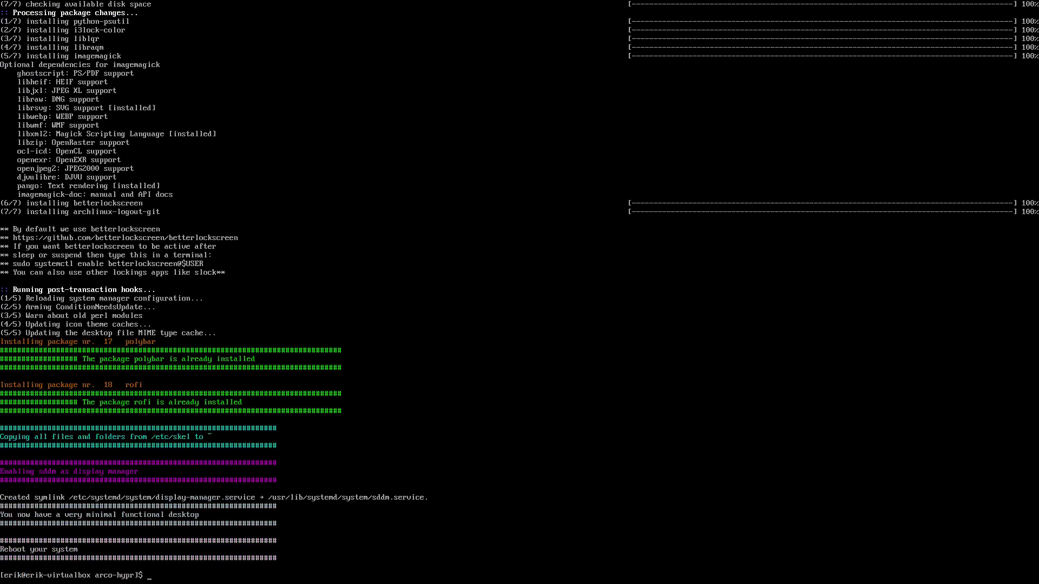
Step: Reboot, untick the Welcome App's Autostart, then try launching Tweak Tool and Install software
text(reboot)
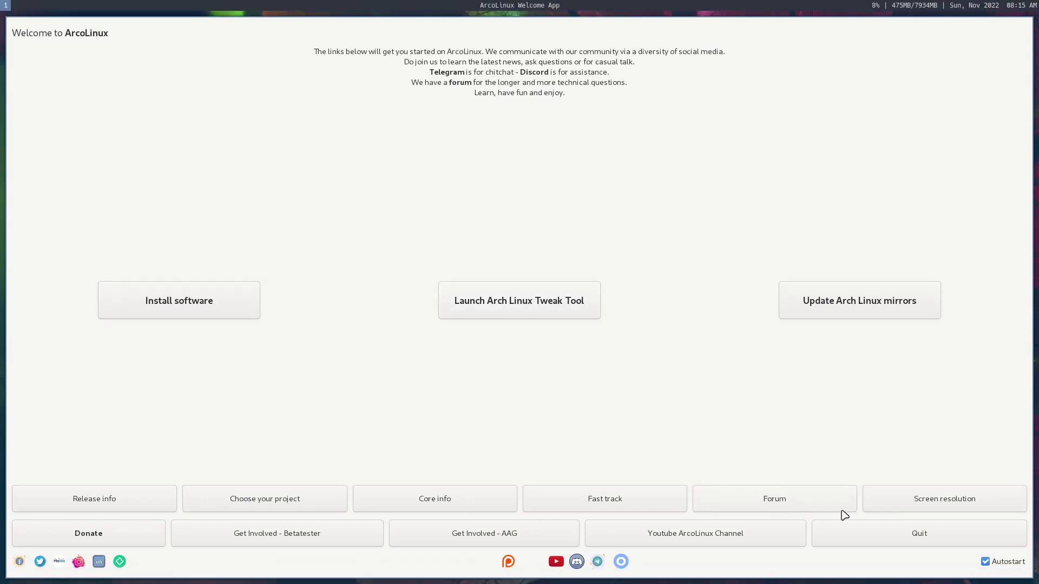
click(997, 562)
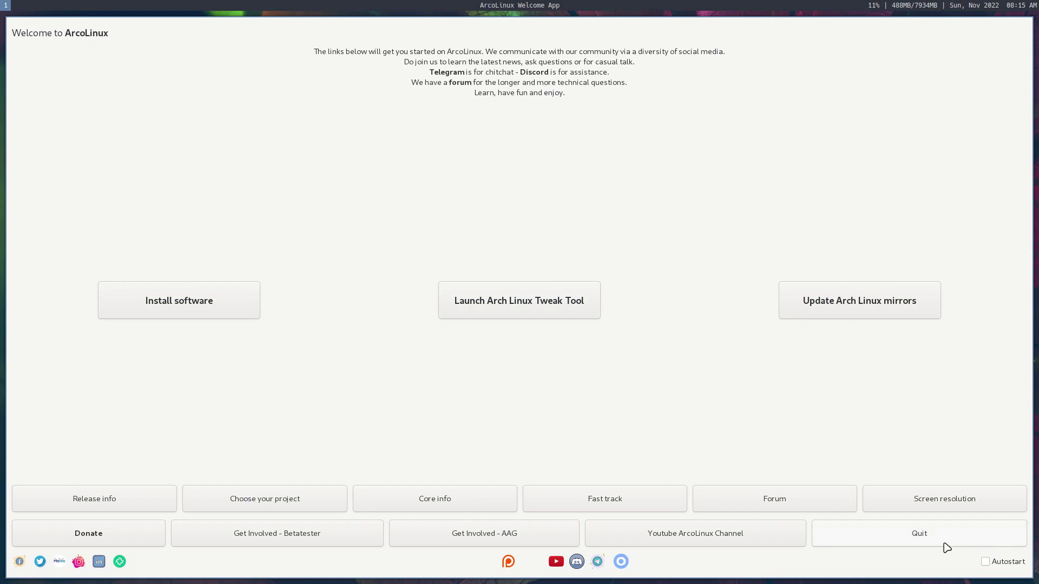
click(499, 300)
click(532, 312)
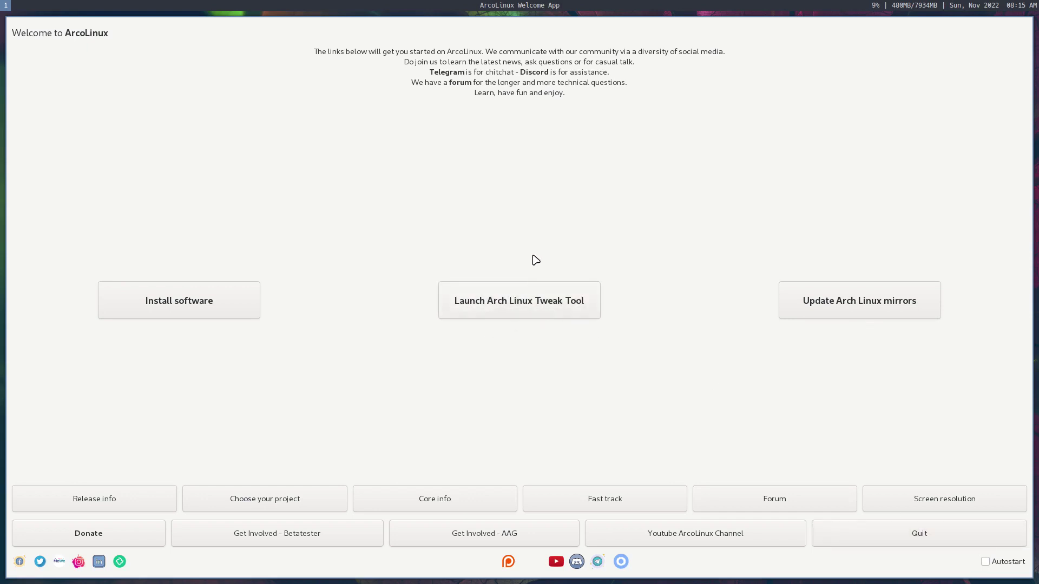
click(535, 296)
click(522, 288)
click(528, 300)
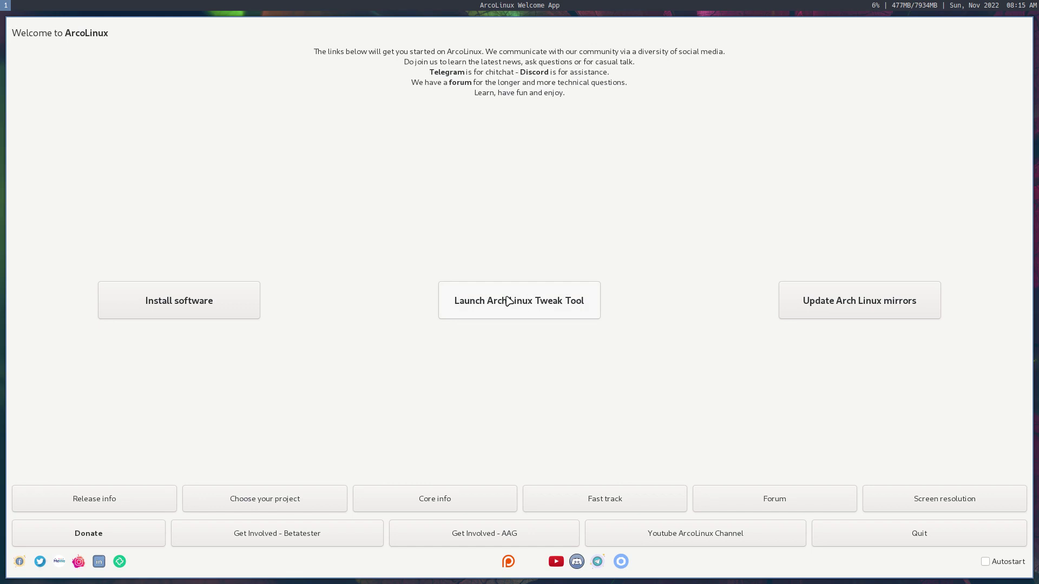
click(187, 301)
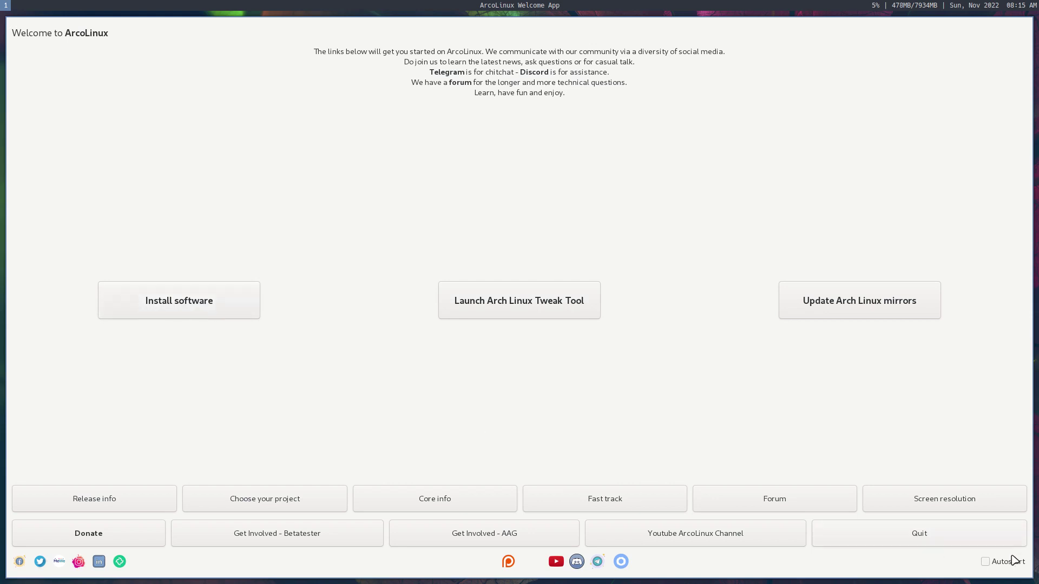
Step: Quit the Welcome App, open and close Alacritty, then launch thunar from dmenu
click(981, 544)
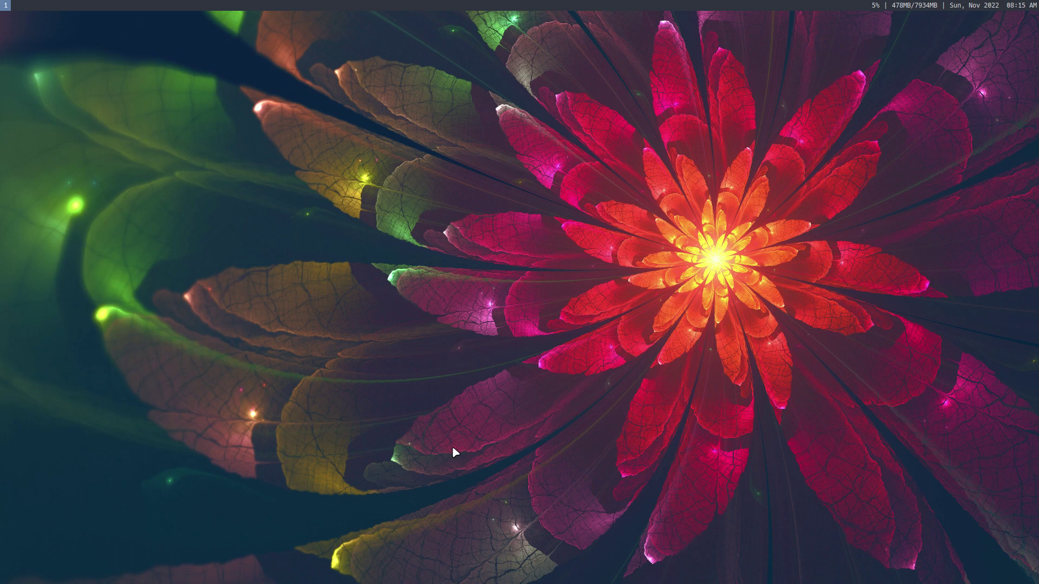
key(super+Return)
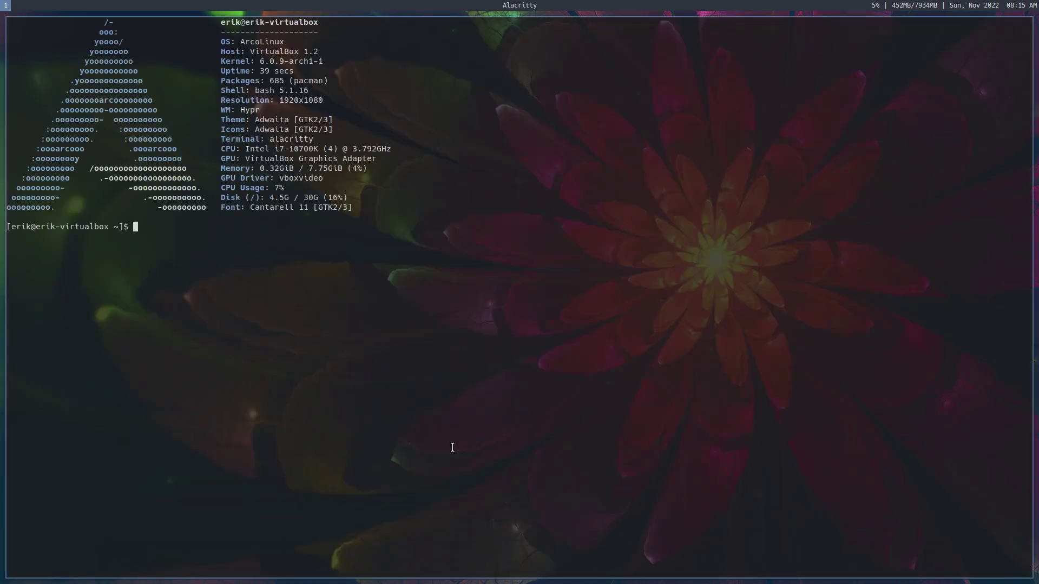
key(super+q)
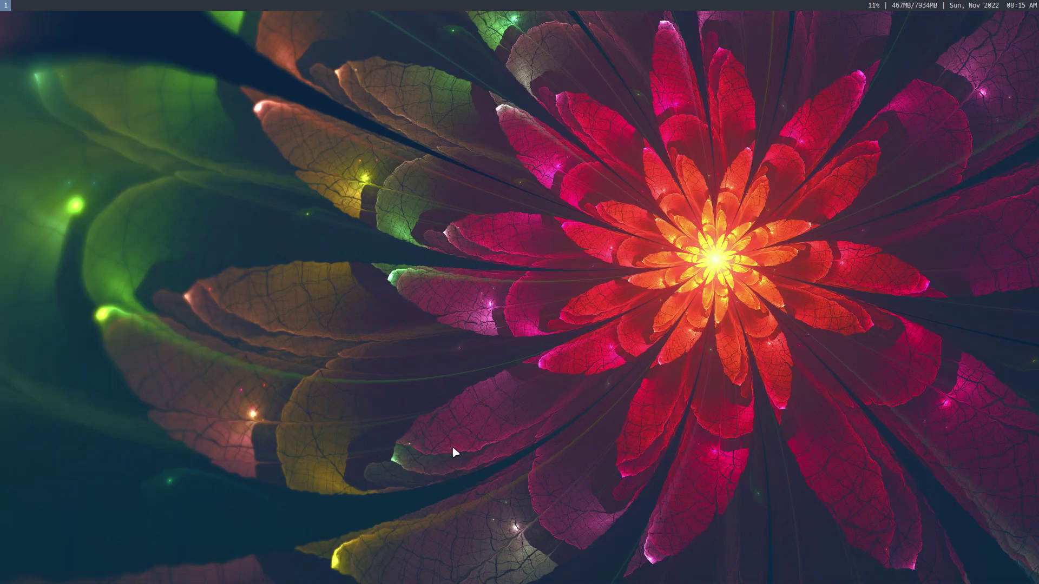
key(super+d)
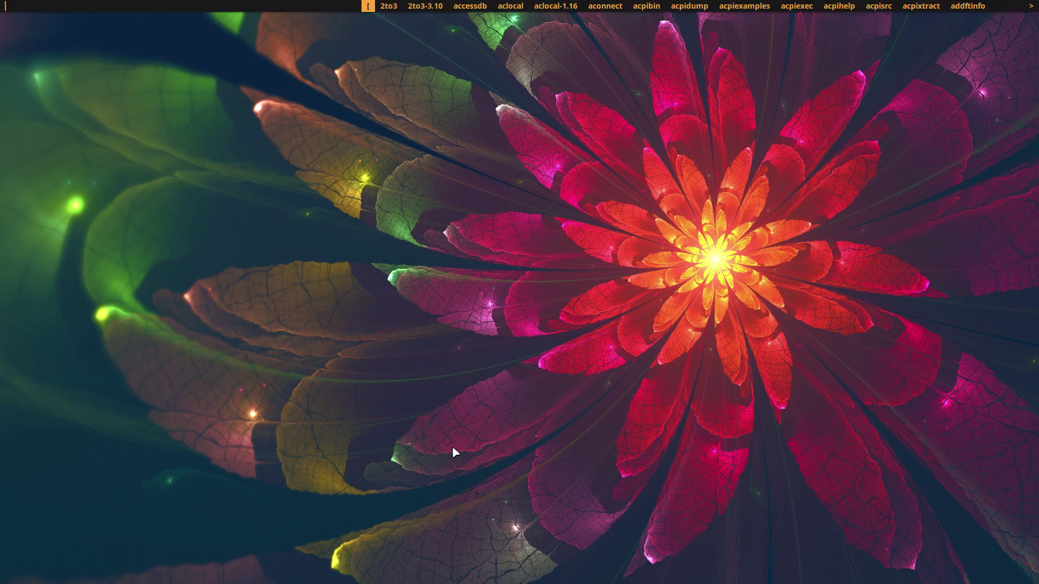
text(thunar)
key(Return)
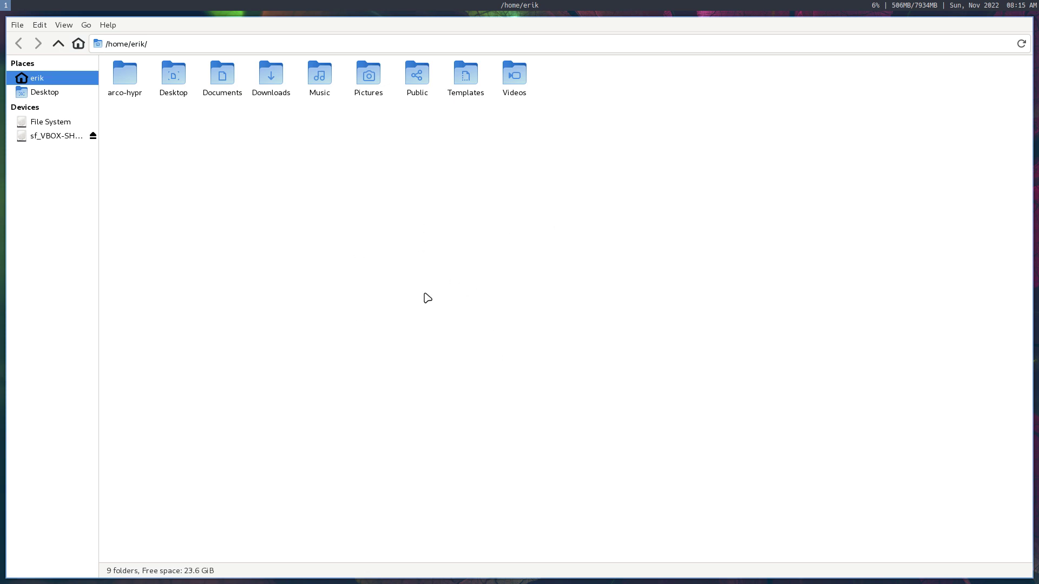
Step: Log out of the desktop session, then open arco-hypr in Thunar with a terminal there
key(super+x)
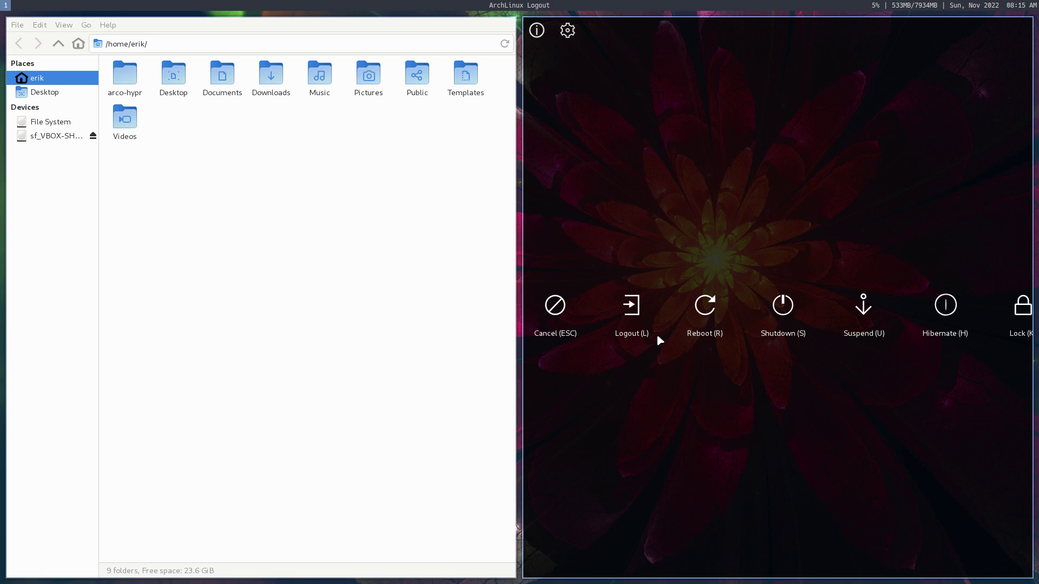
click(636, 308)
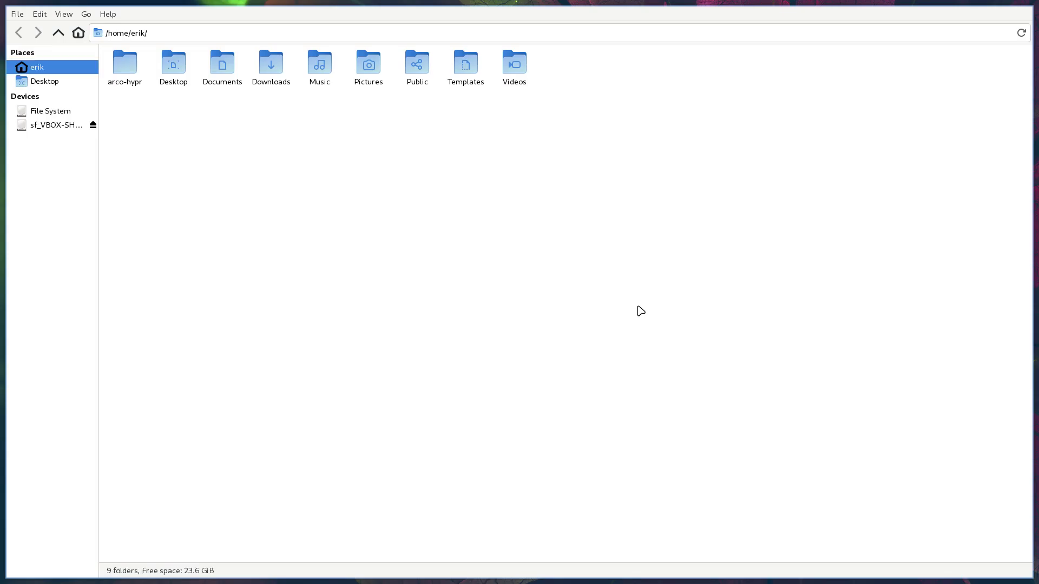
double_click(132, 91)
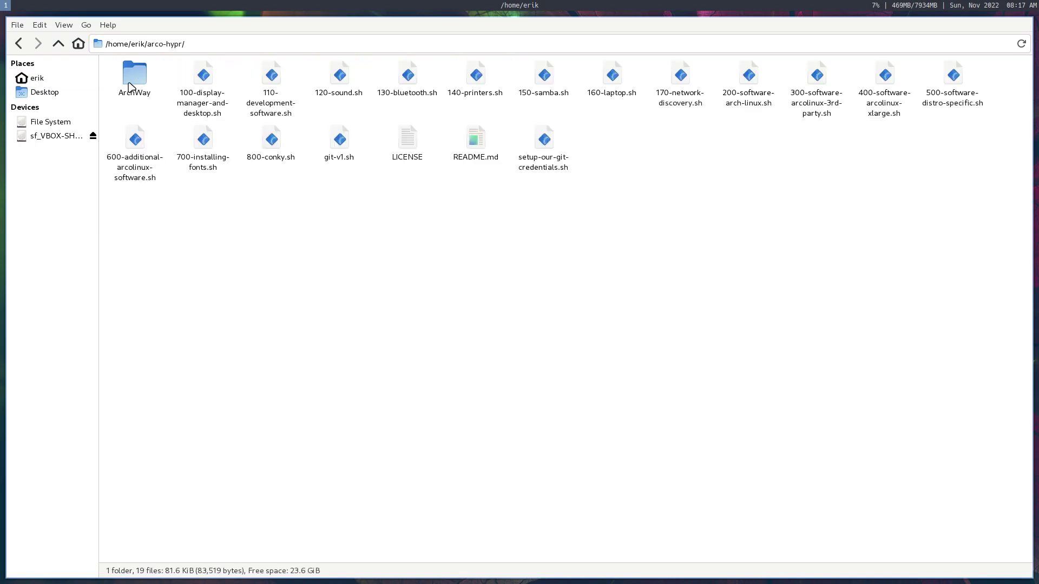
right_click(230, 212)
click(282, 263)
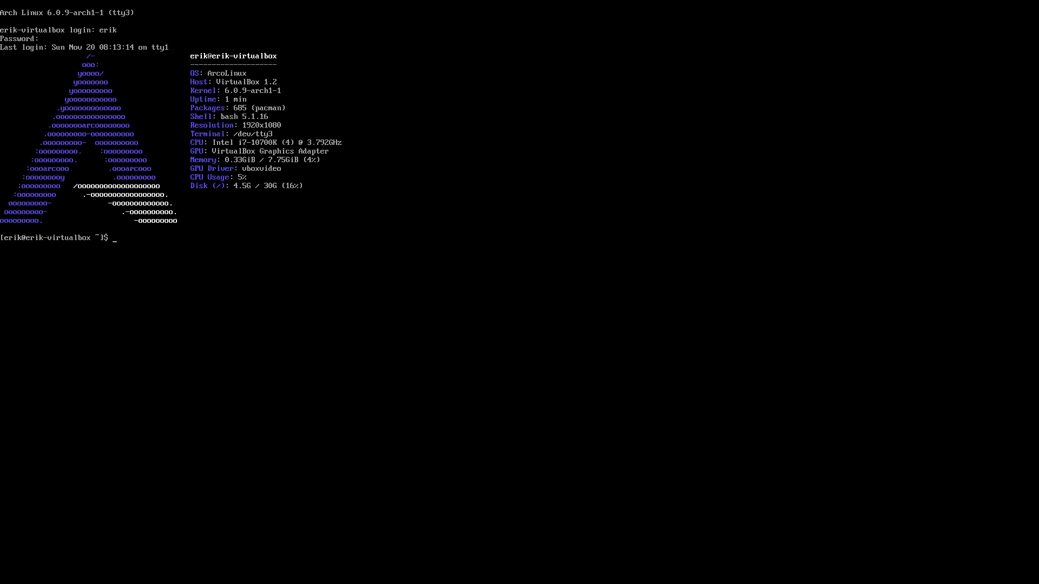
Step: Log in on tty3, enter arco-hypr, and run 110-development-software.sh with the sudo password
text(ls)
key(Return)
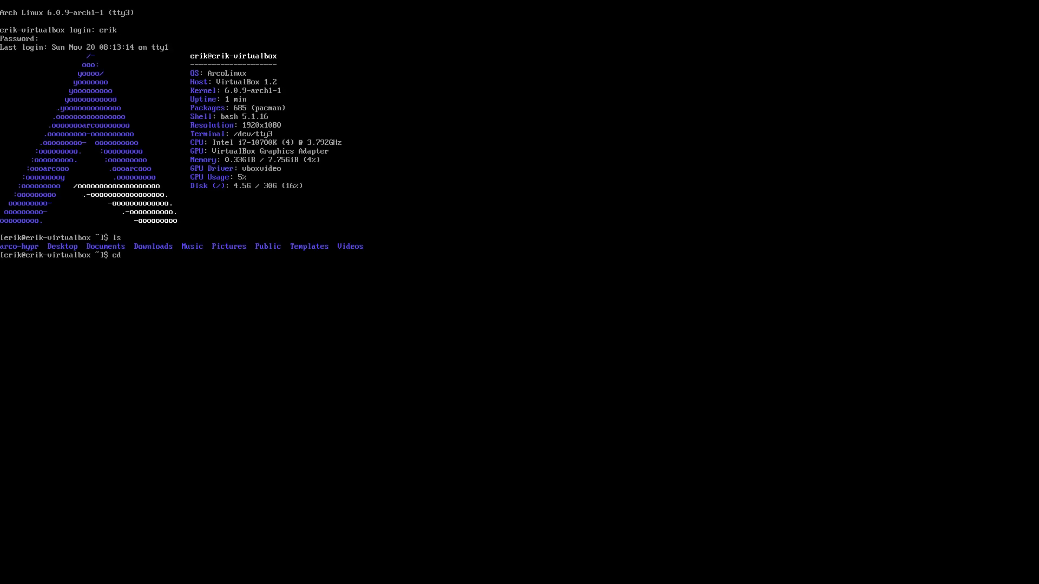
text(cd arc)
key(Tab)
key(Return)
text(ls)
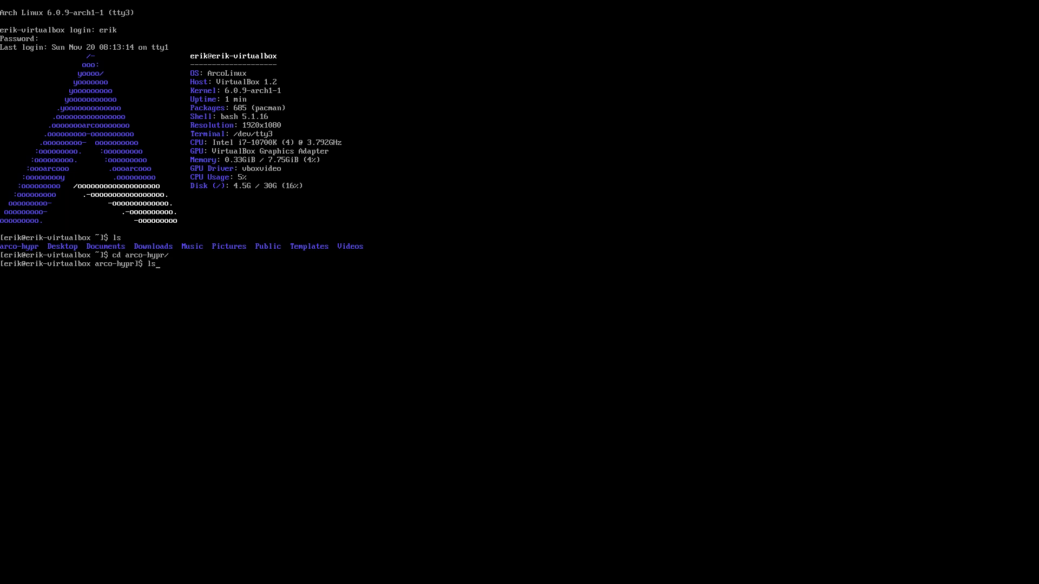
key(Return)
text(./1)
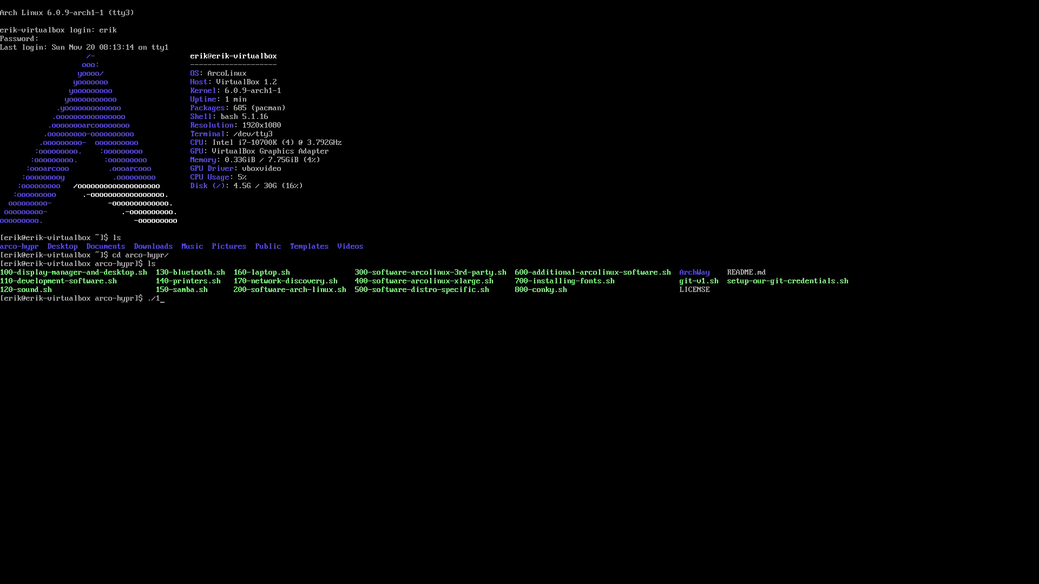
text(1)
key(Tab)
key(Return)
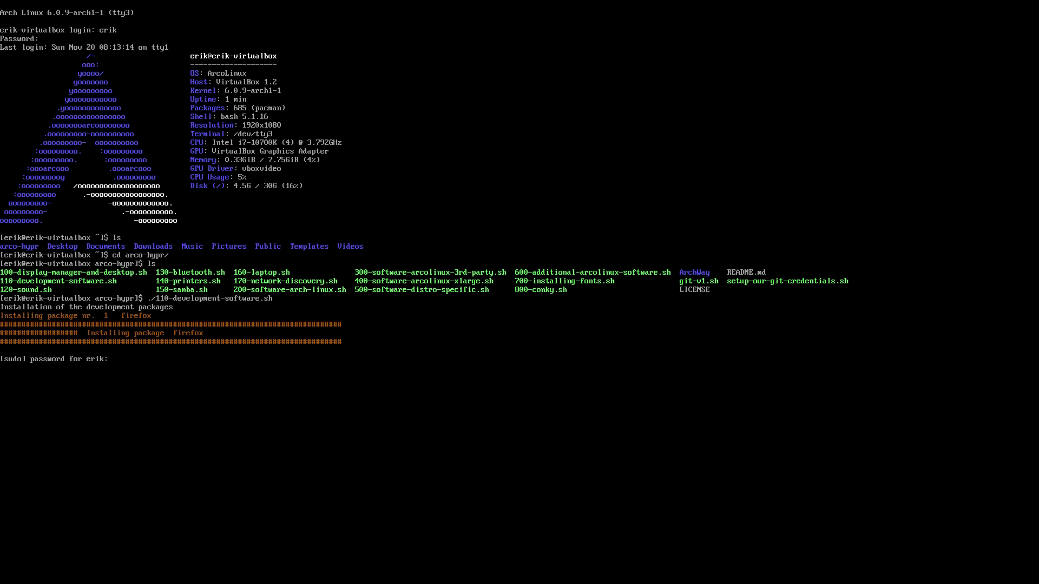
key(Return)
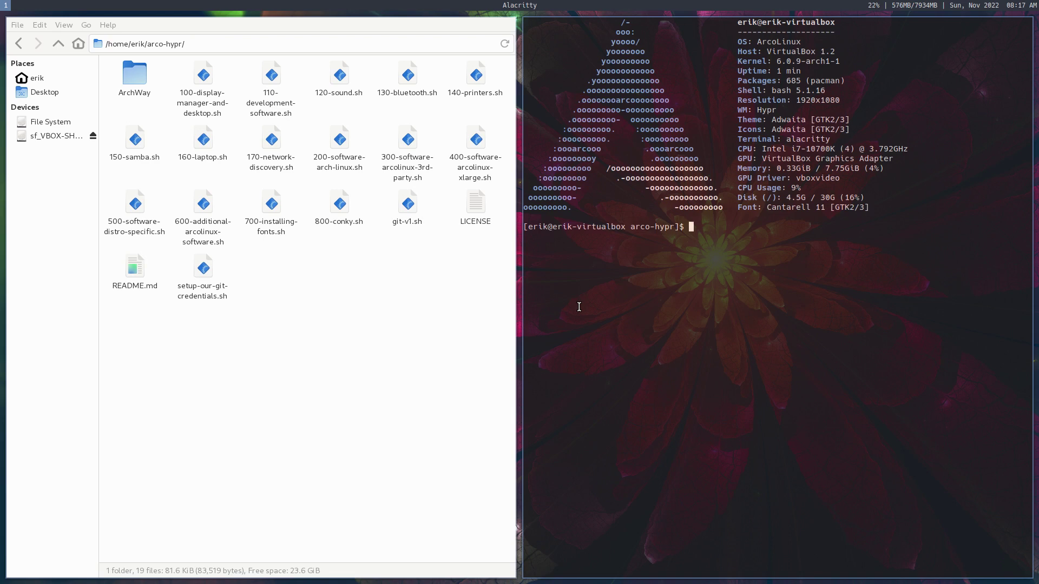
Step: Open 120-sound.sh from Thunar in Sublime Text
click(342, 79)
right_click(343, 77)
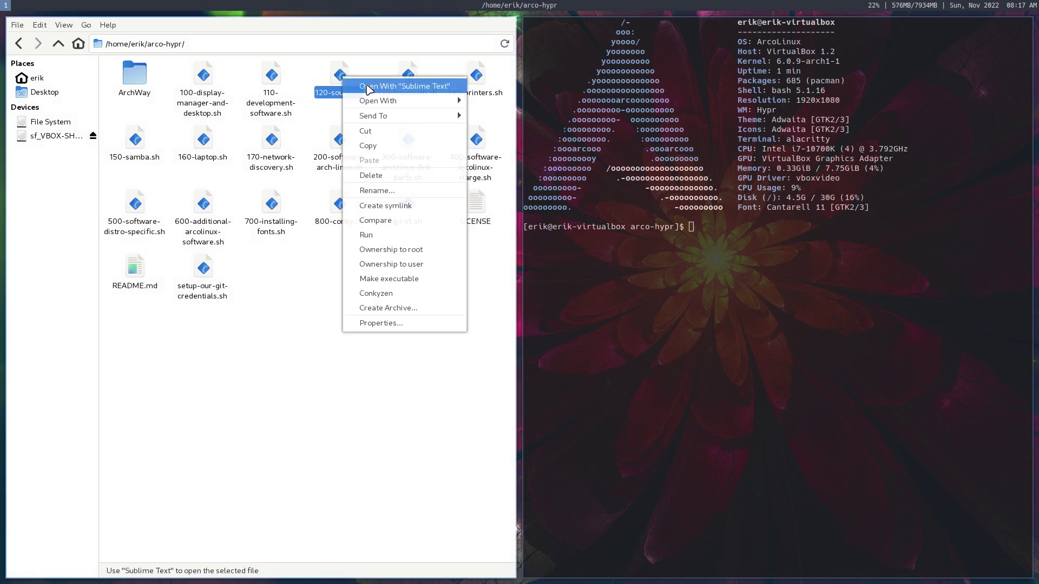
click(419, 86)
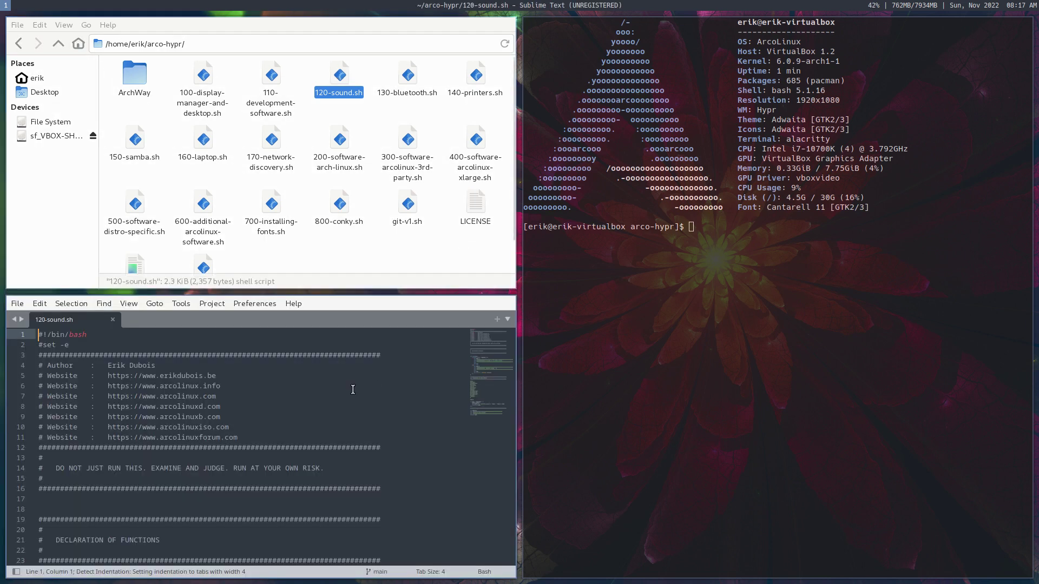
Step: Scroll to the package list and select playerctl, pavucontrol and pulseaudio
scroll(288, 427, down, 18)
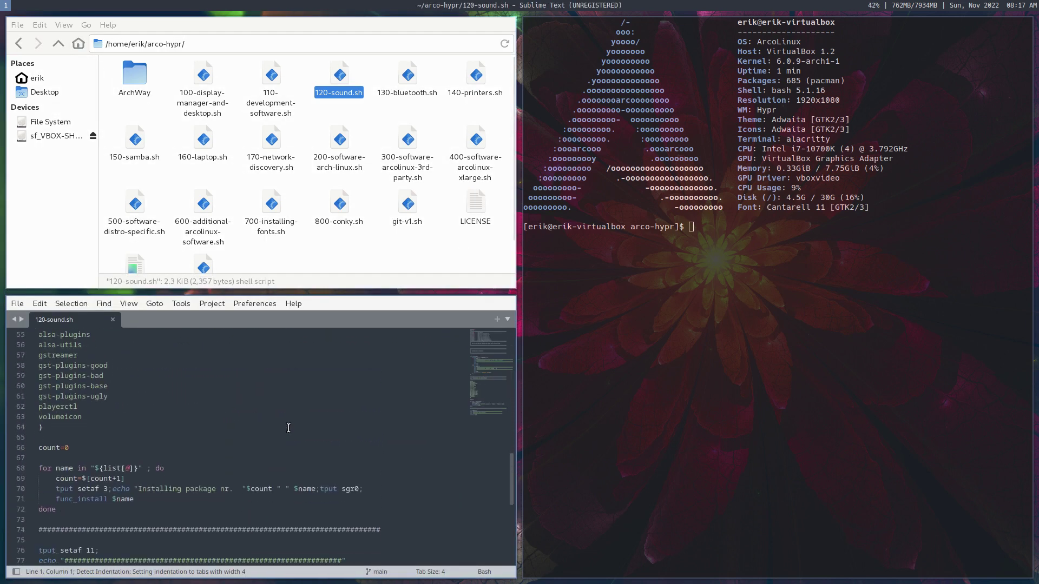
scroll(288, 428, up, 3)
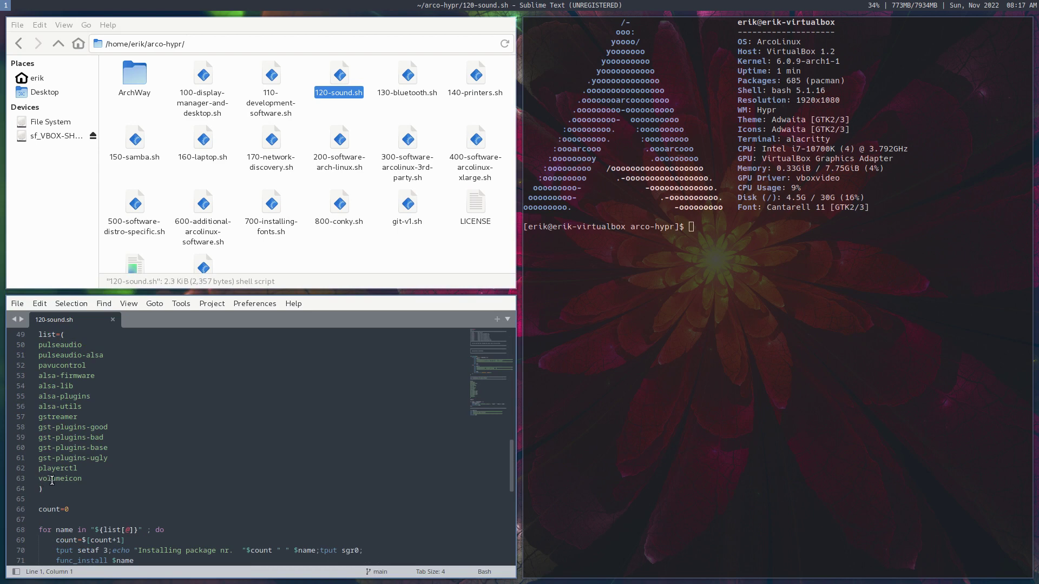
double_click(56, 468)
scroll(63, 398, up, 1)
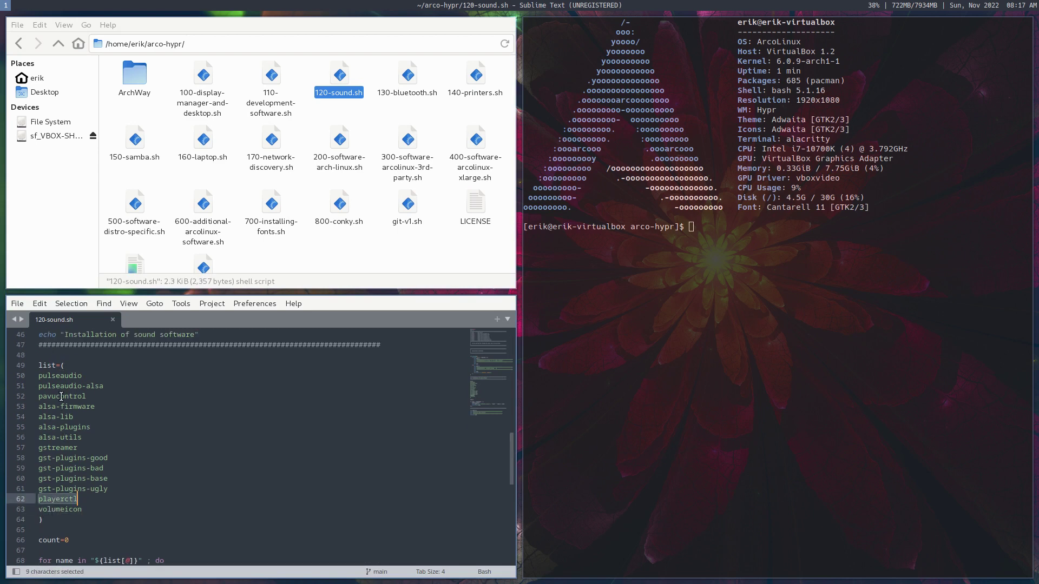
double_click(61, 397)
click(74, 374)
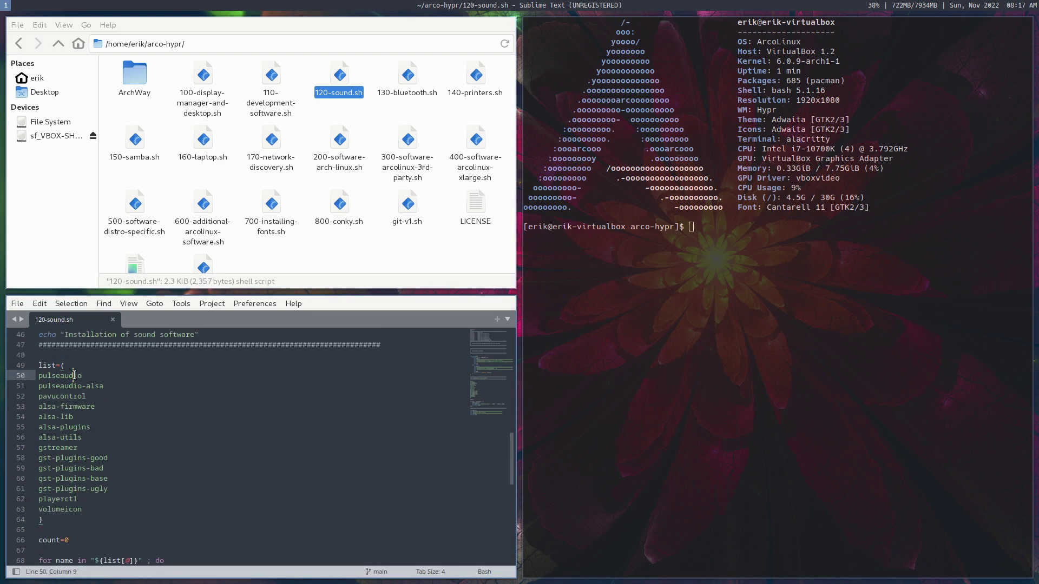
double_click(74, 375)
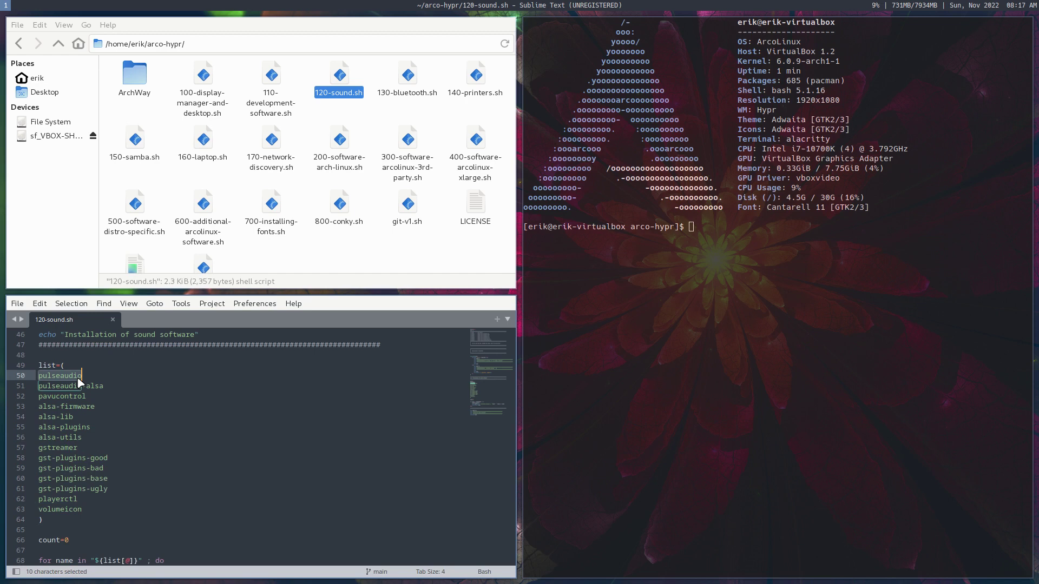
Step: Install archlinux-tweak-tool-git with sudo pacman -S and close Sublime Text
text(arc)
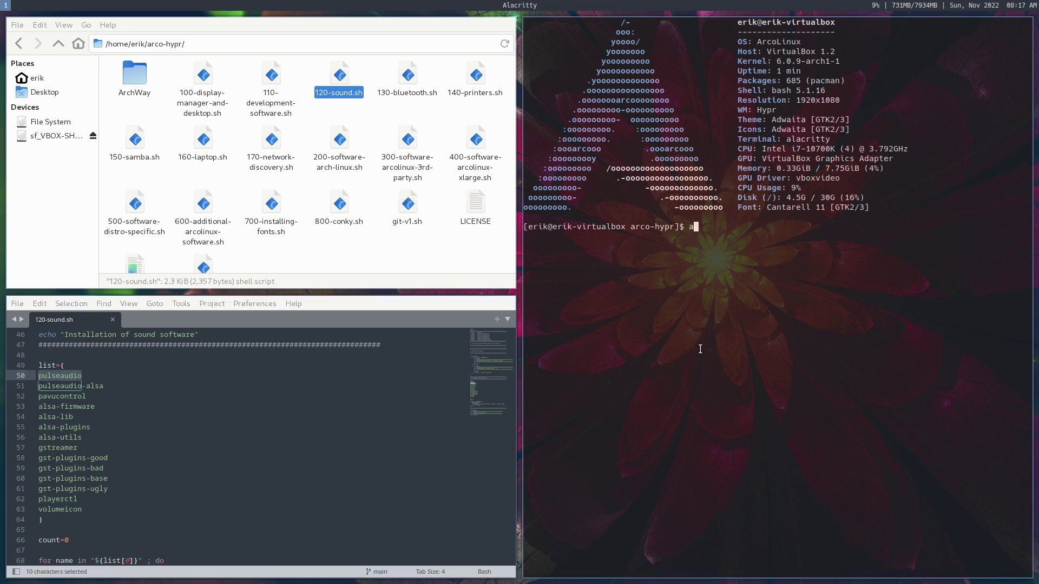
key(BackSpace)
key(BackSpace)
key(BackSpace)
text(sudo pacman -S archlinux-tweak-tool-)
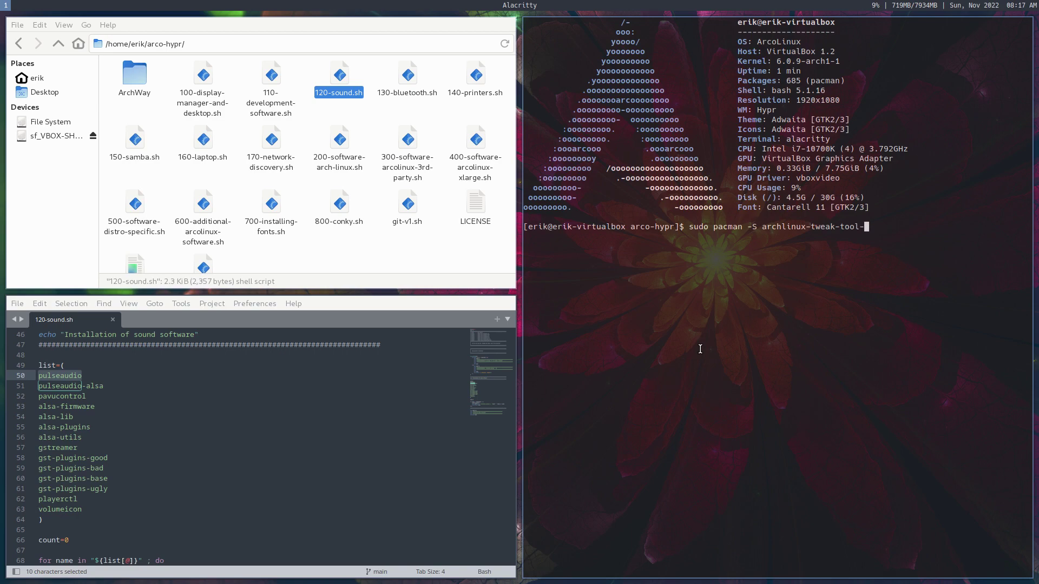
text(git)
key(Return)
key(Return)
key(Return)
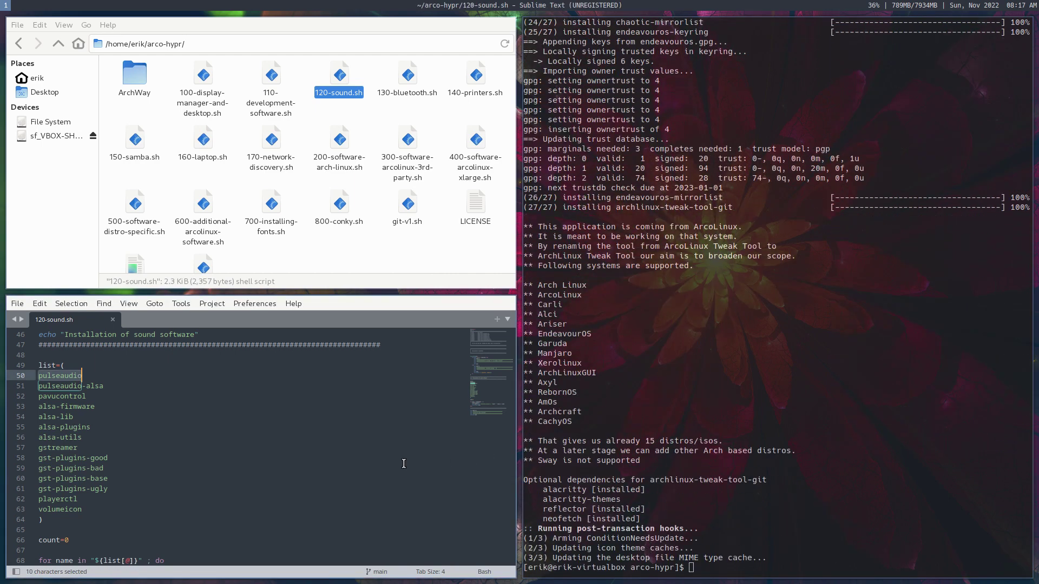
key(super+q)
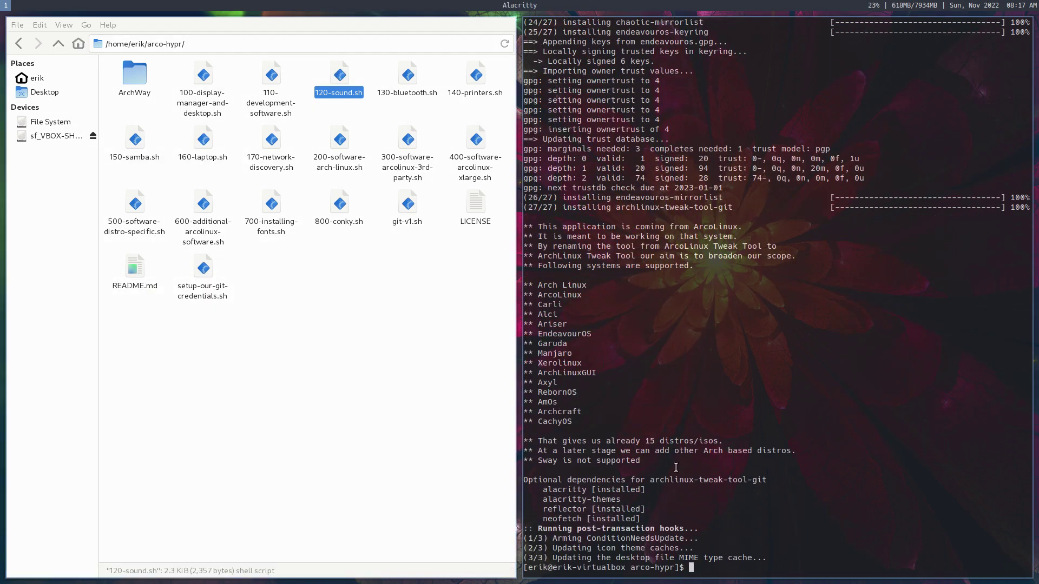
Step: Launch the Arch Linux Tweak Tool via att, authenticating with the account password, and close the file manager
text(att)
key(Return)
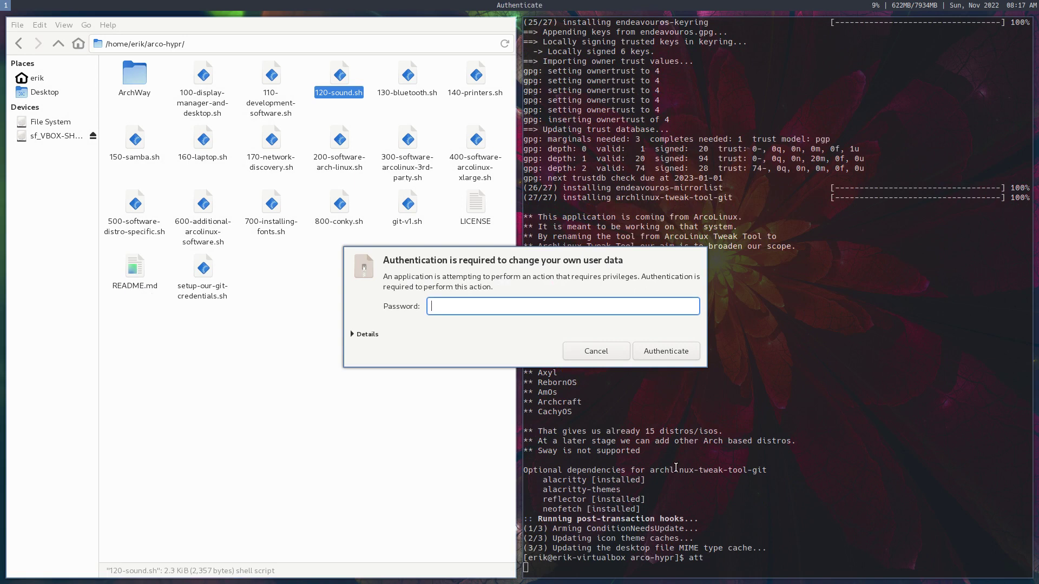
text(****)
key(Return)
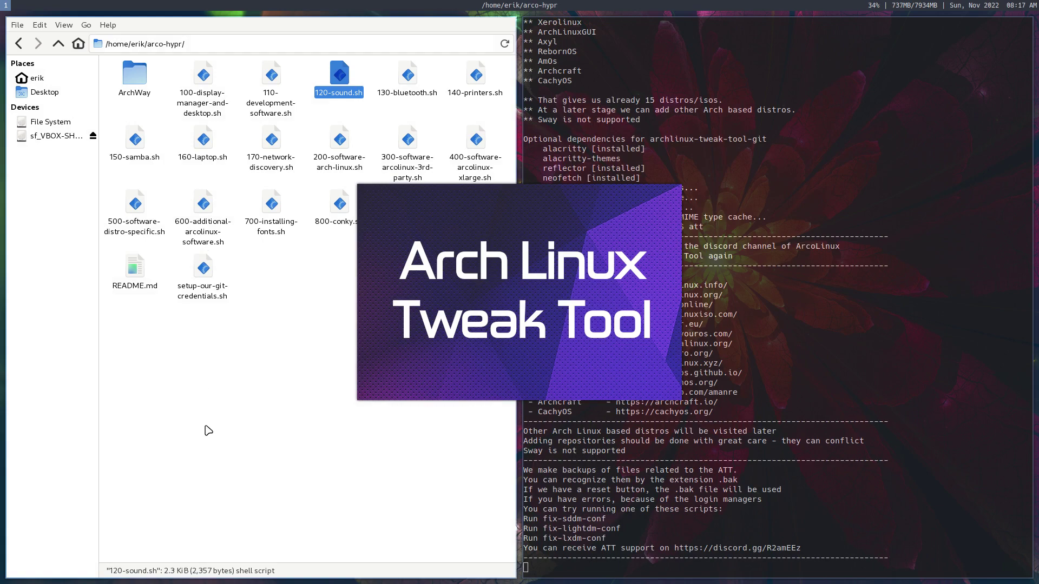
key(super+q)
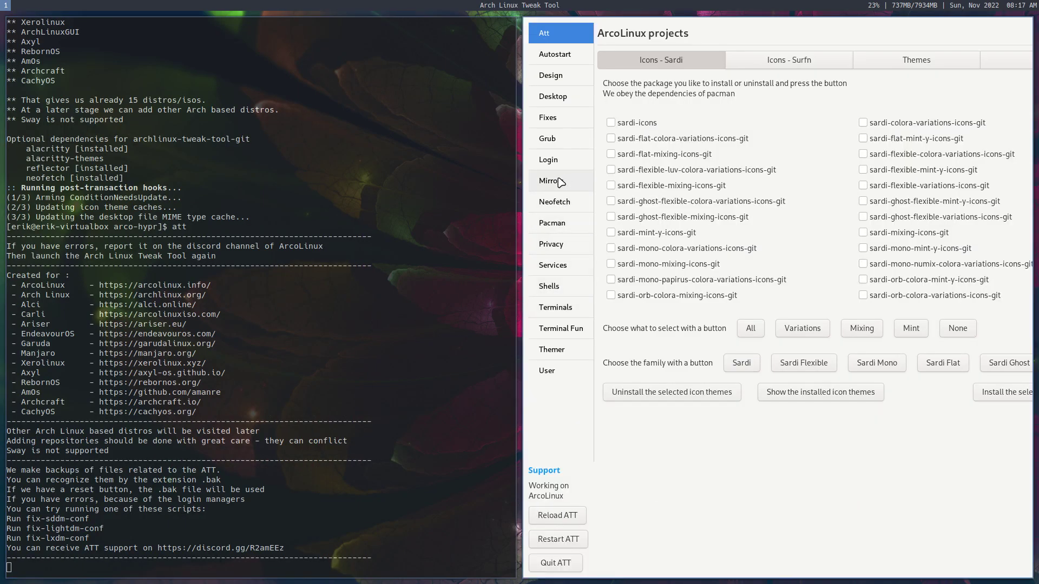
click(564, 264)
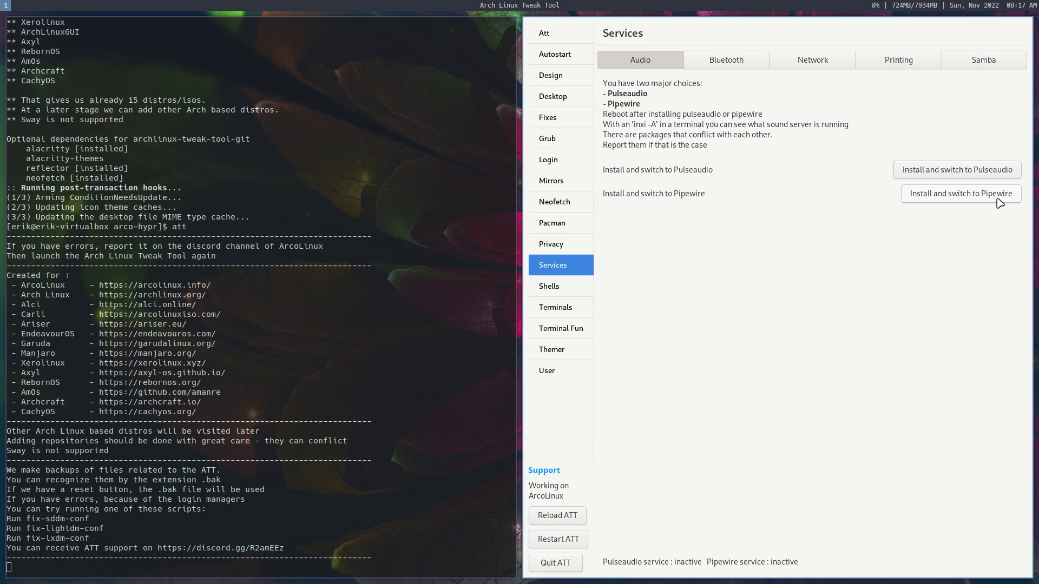
click(570, 562)
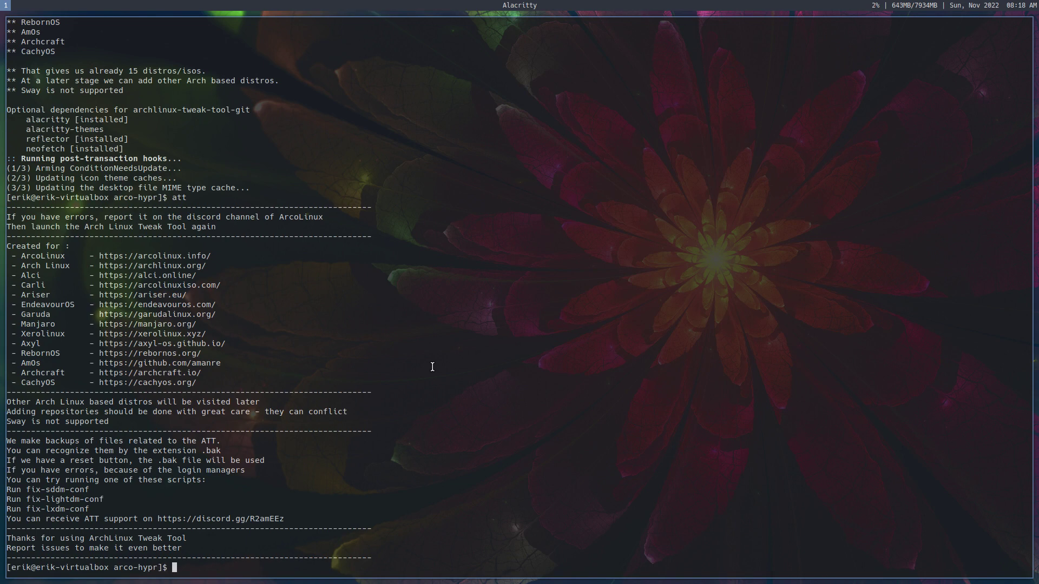
key(Return)
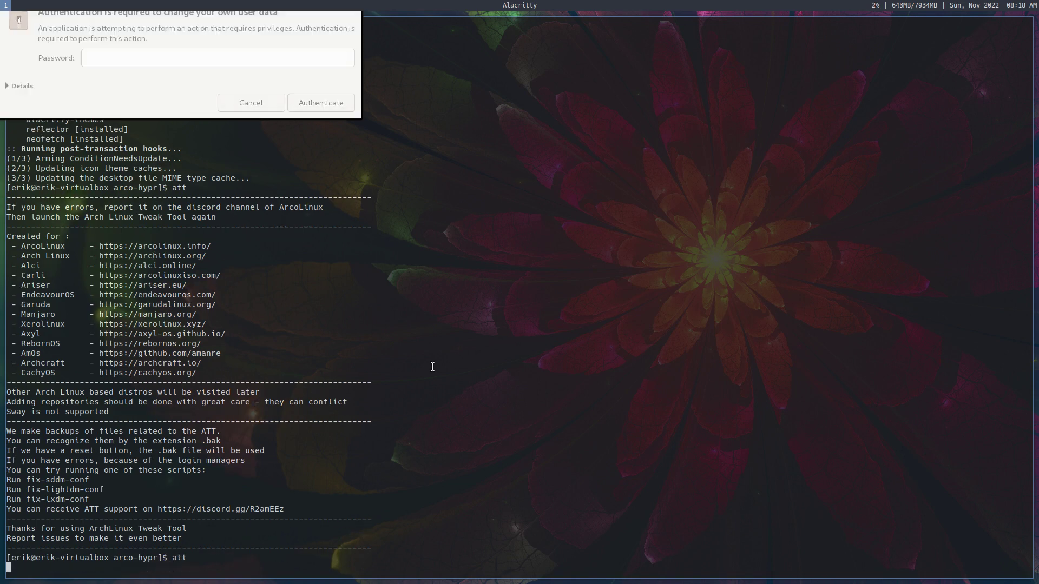
key(Return)
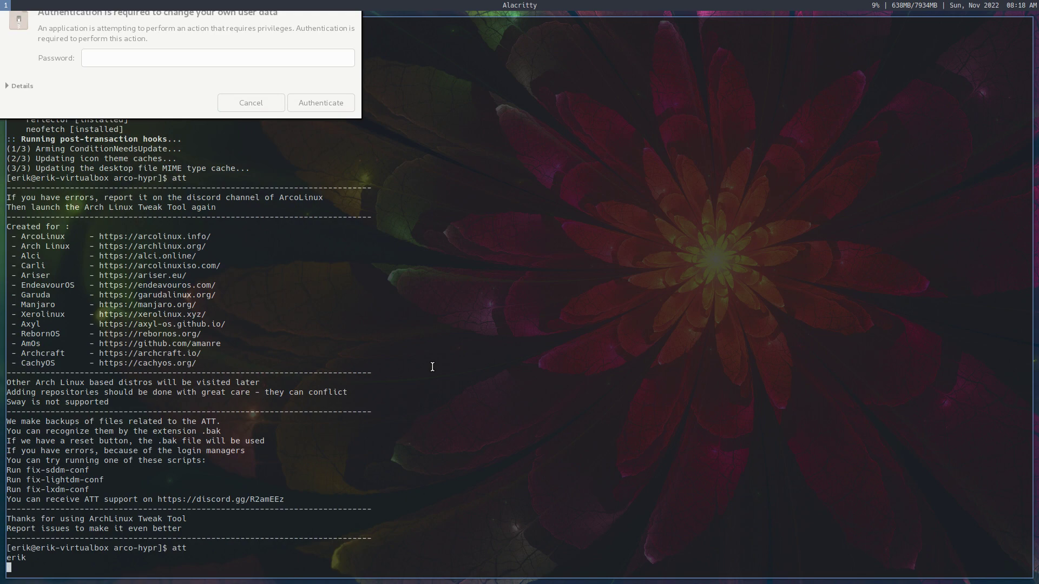
mouse_move(144, 83)
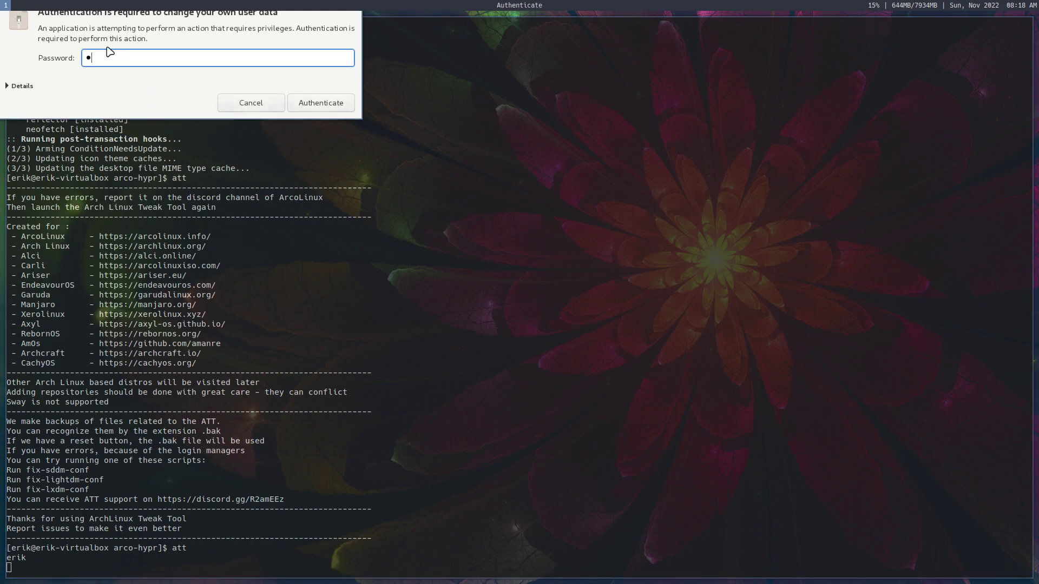
key(Return)
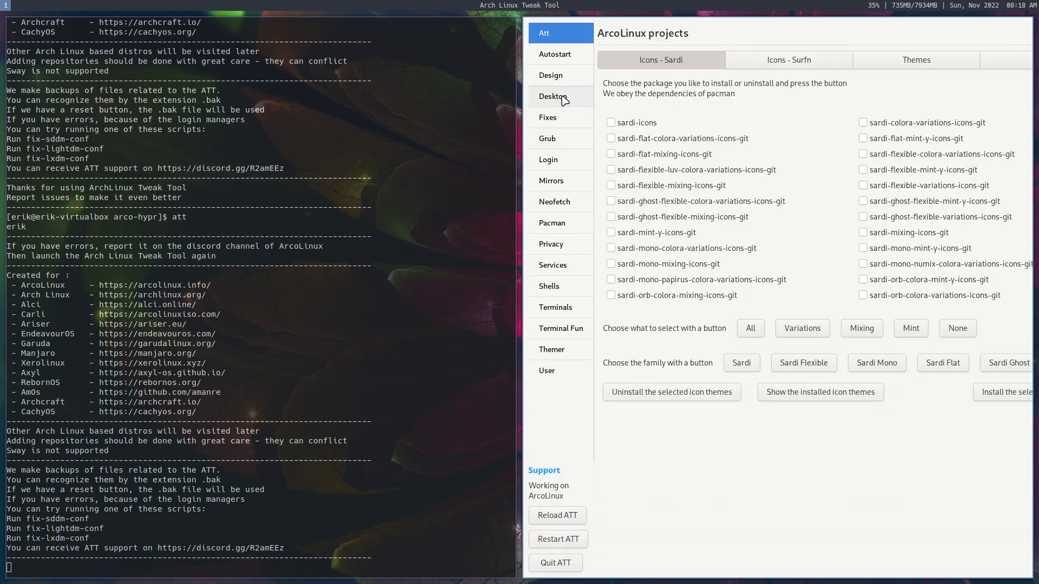
Step: Reinstall the hypr desktop packages from the Tweak Tool's Desktop Installer page
click(556, 97)
double_click(661, 142)
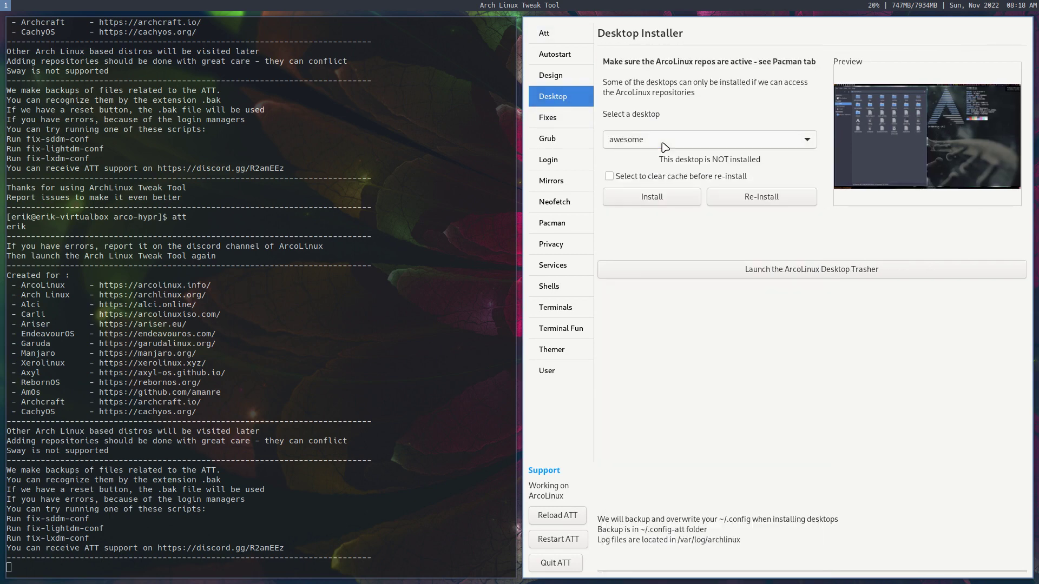
click(661, 142)
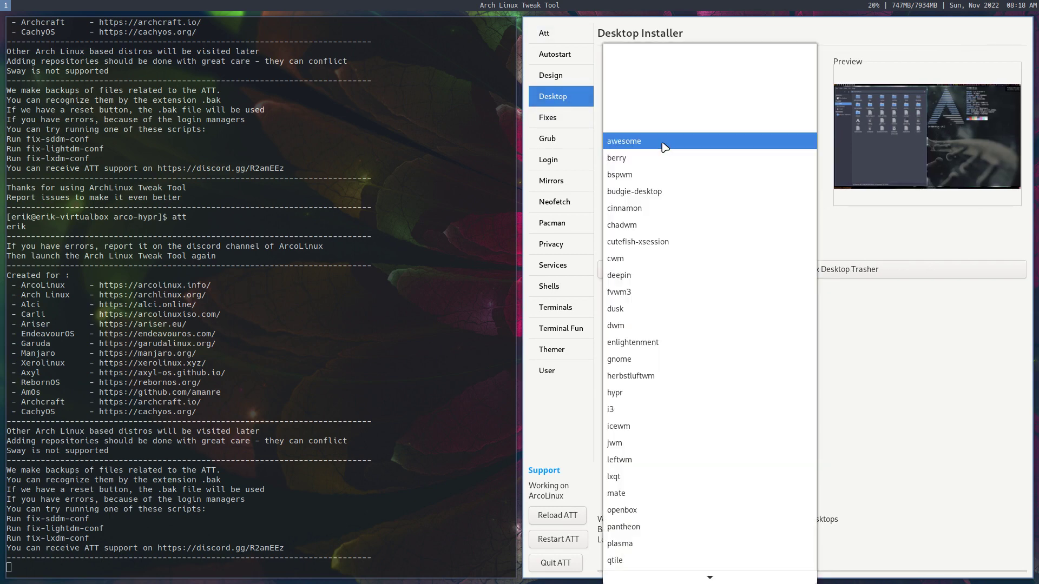
click(685, 393)
click(679, 203)
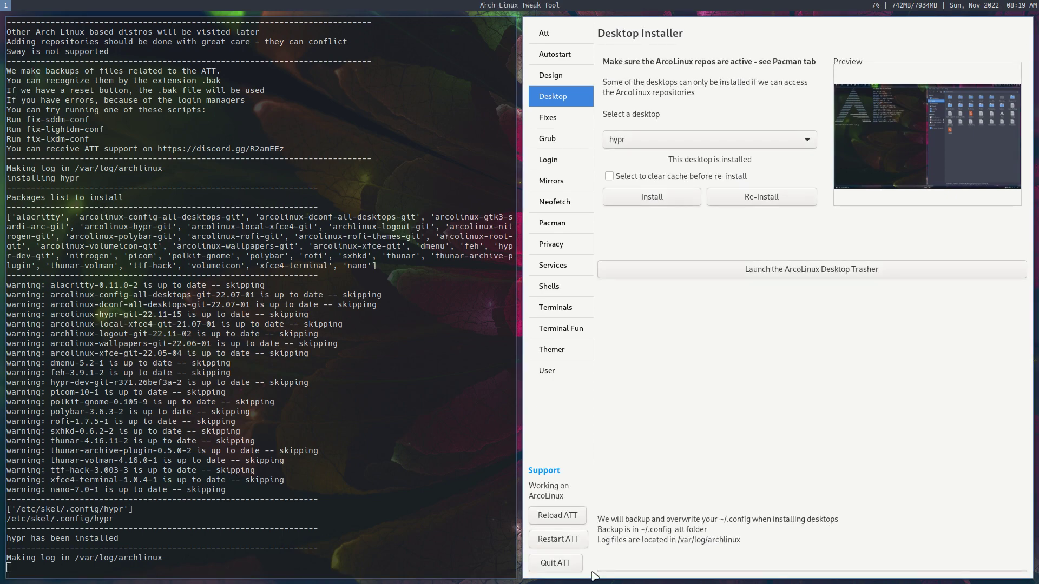
Step: Quit the Tweak Tool and enter the user name in the terminal
click(556, 563)
text(erik)
key(Return)
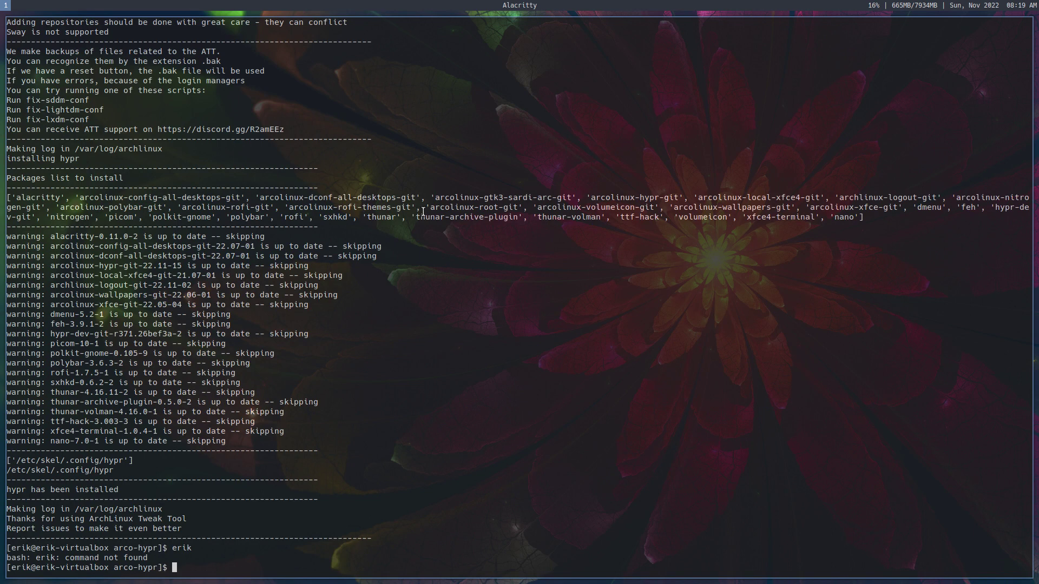
Step: Review the reinstalled package list, then open Thunar on the home folder beside Alacritty
drag(883, 219, 7, 198)
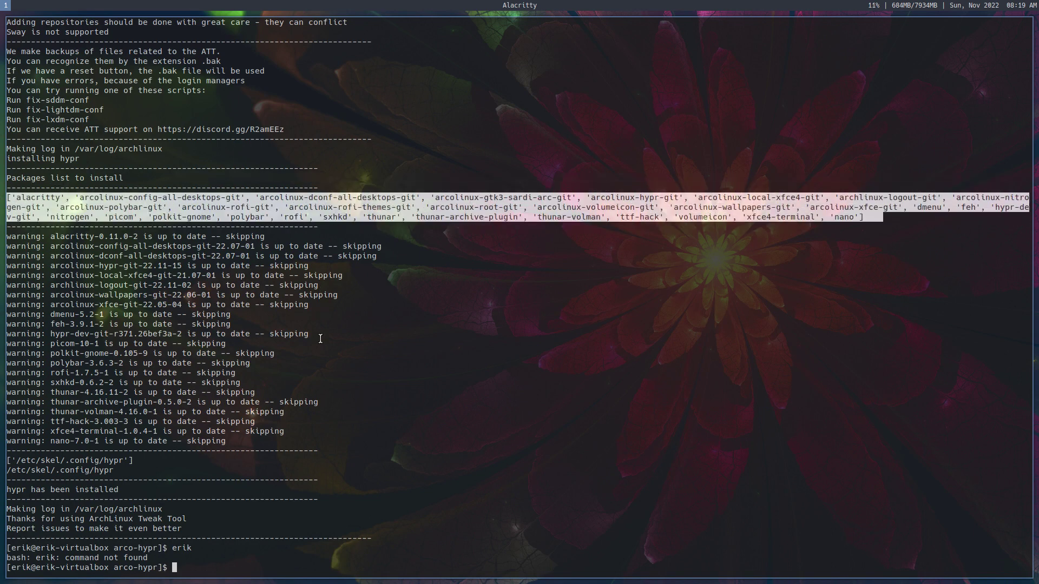
click(456, 346)
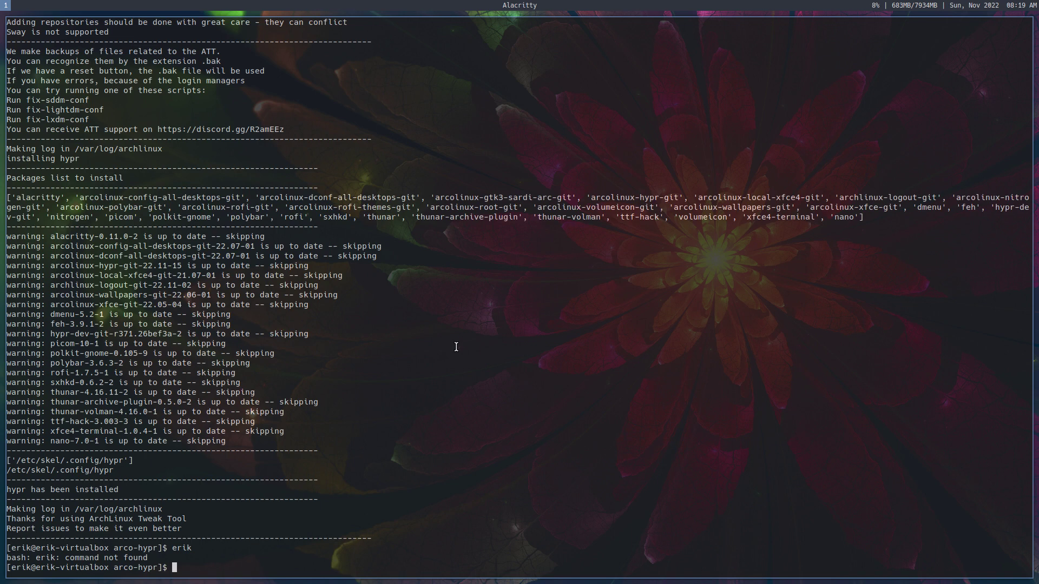
key(super+shift+Return)
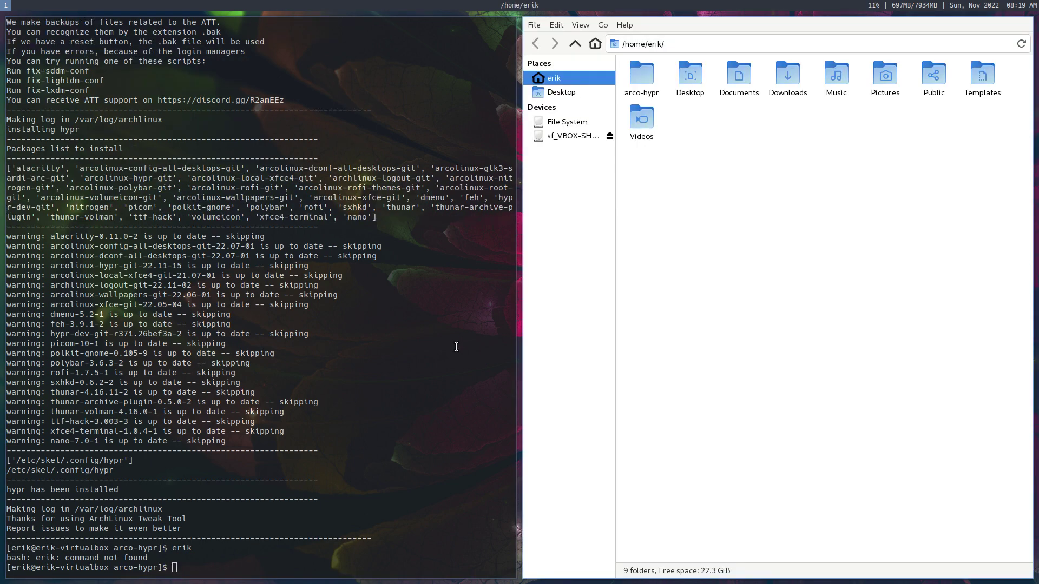